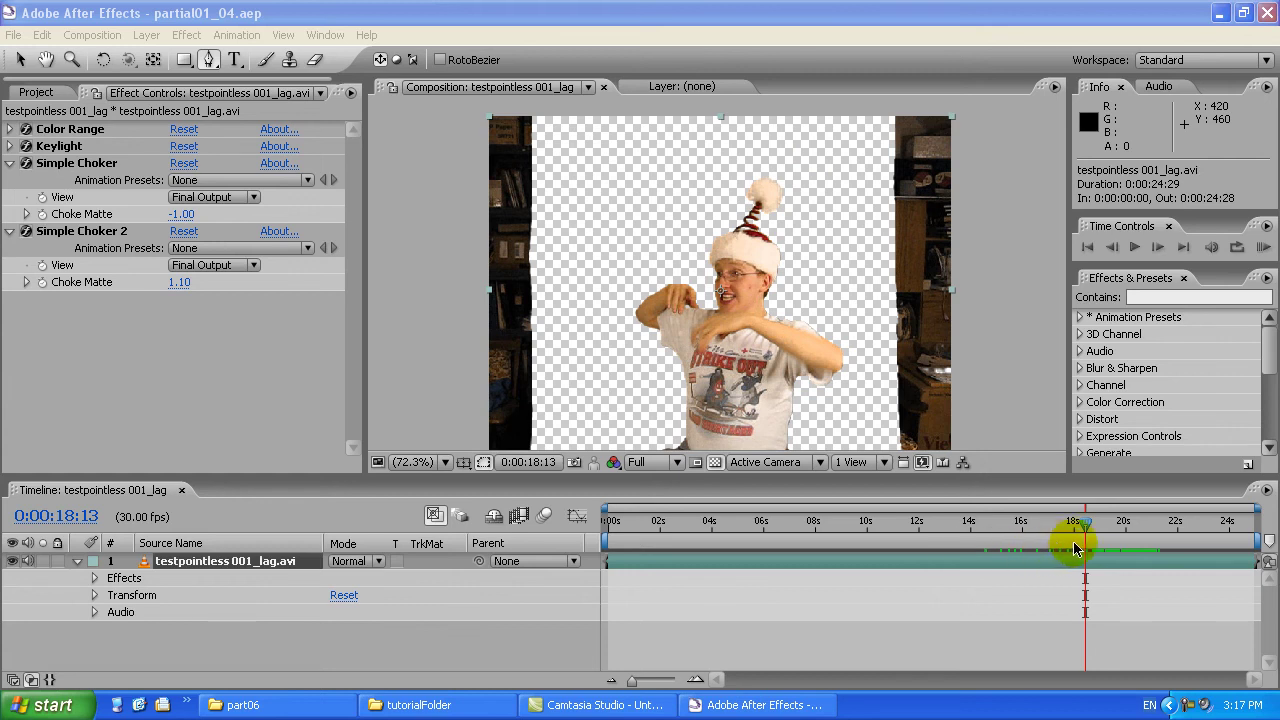
- Move the current time to 0:00:19:03 and collapse the properties of the testpointless 001_lag.avi layer
drag(1088, 523, 1122, 530)
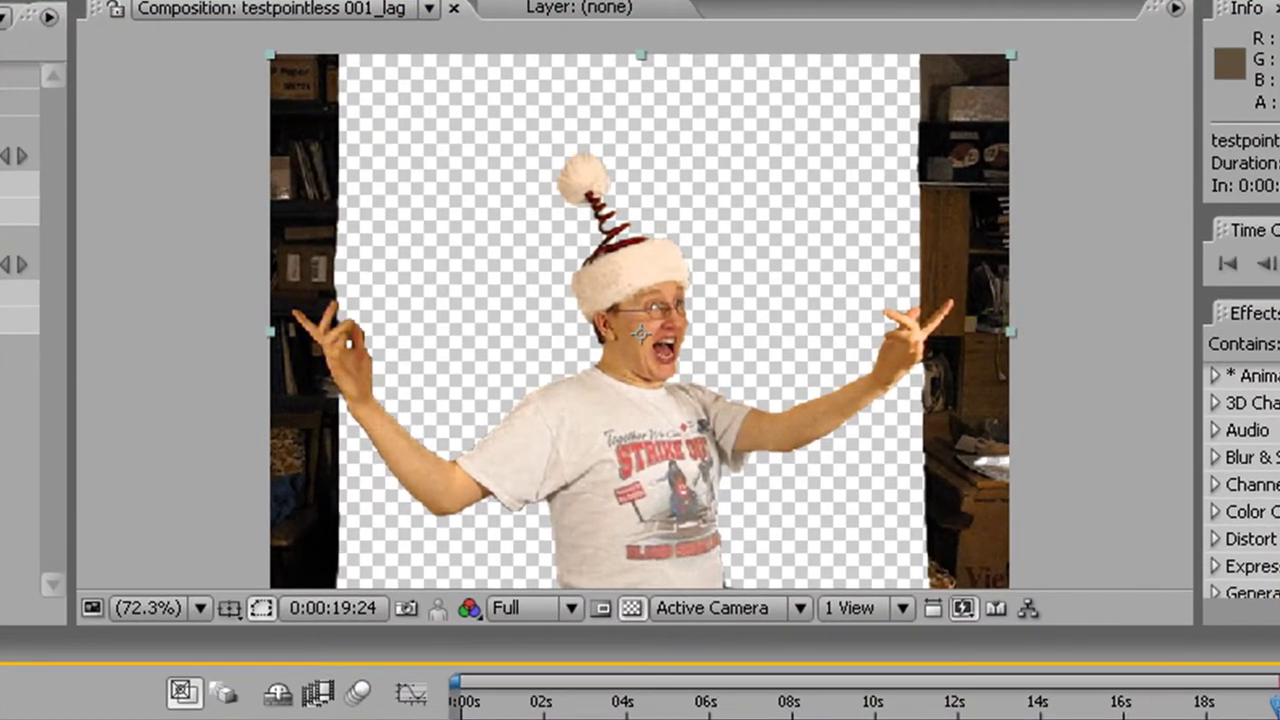
click(1250, 711)
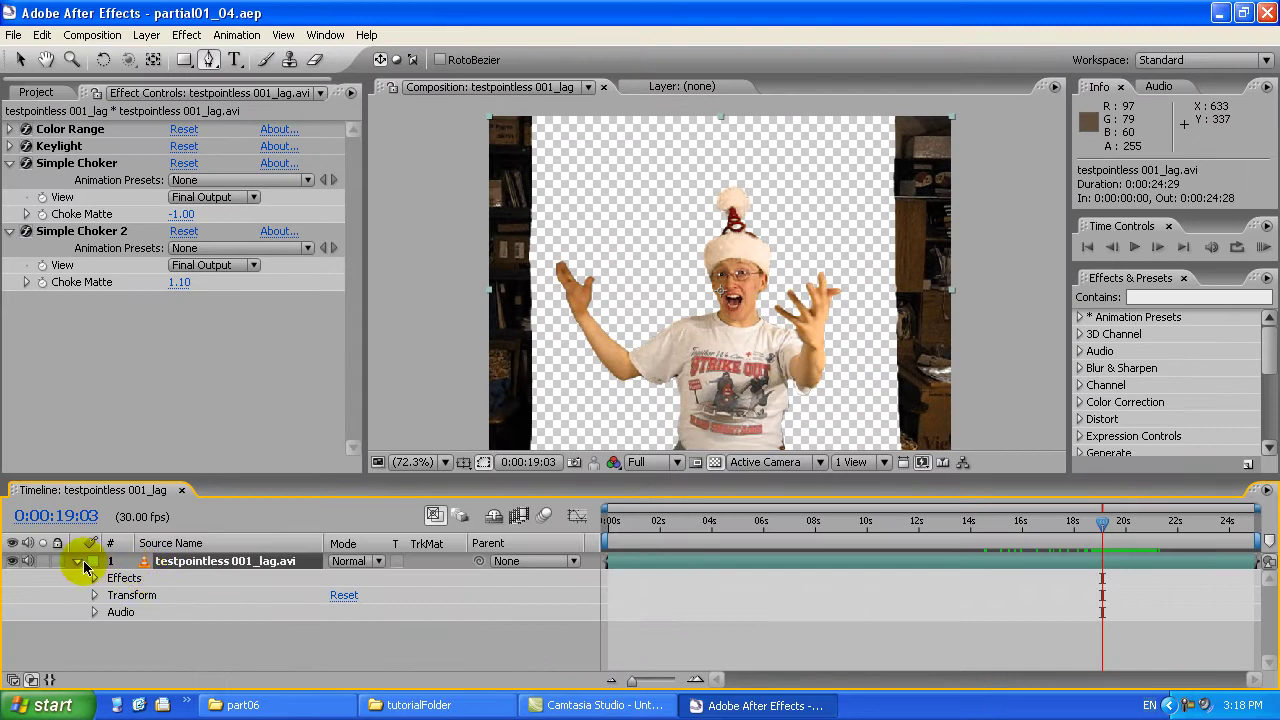
click(79, 562)
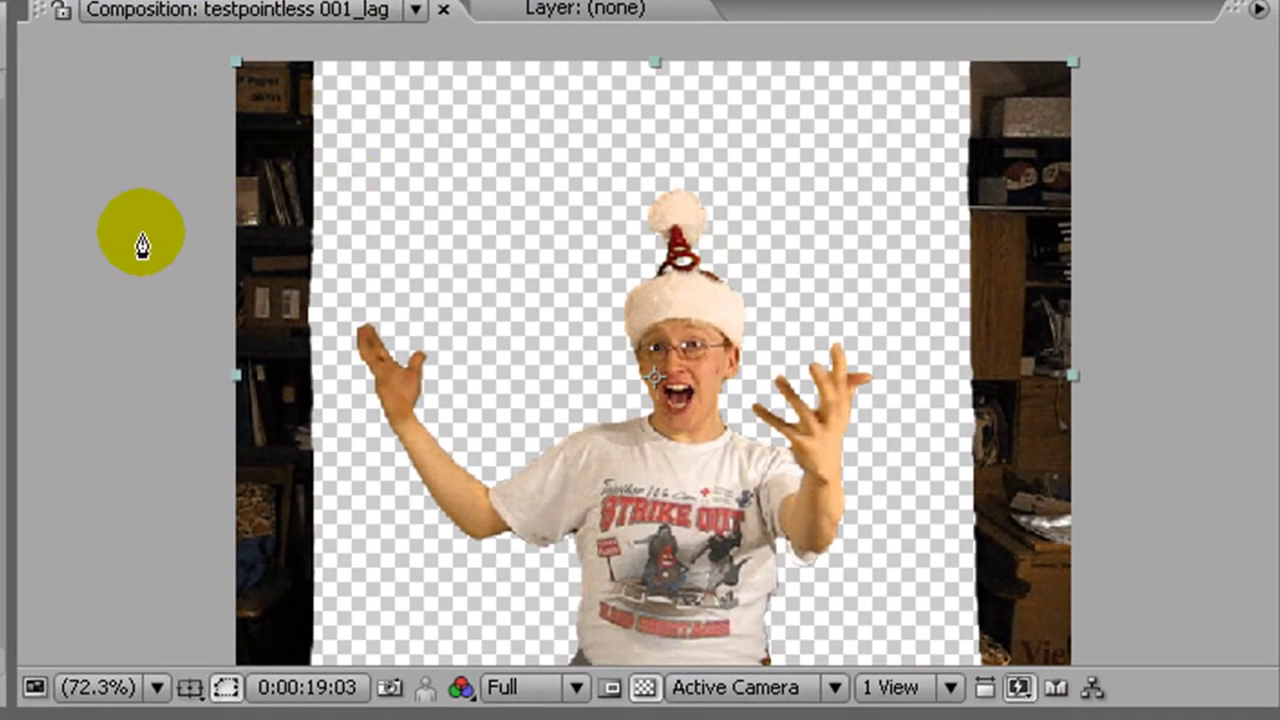
- Draw a closed four-point test mask over the frame's upper-left corner and reveal Mask 1 among the layer's properties
click(290, 47)
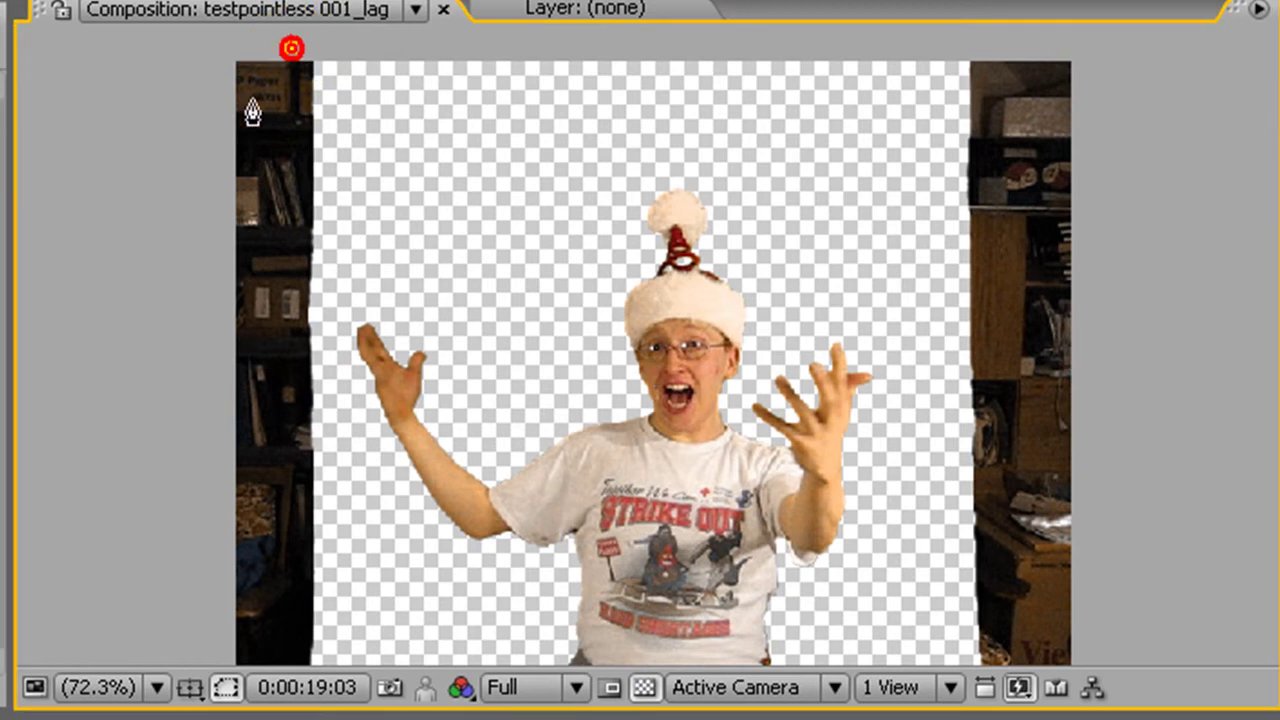
click(168, 186)
click(357, 260)
click(381, 100)
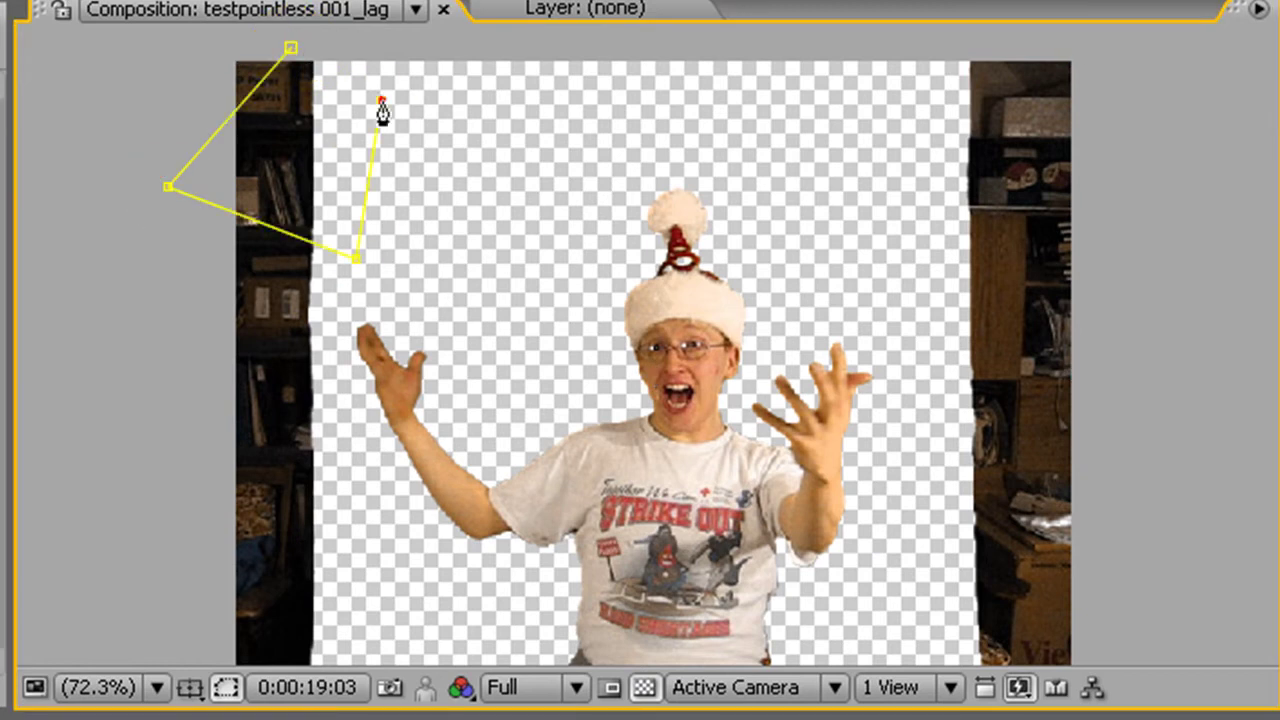
click(290, 47)
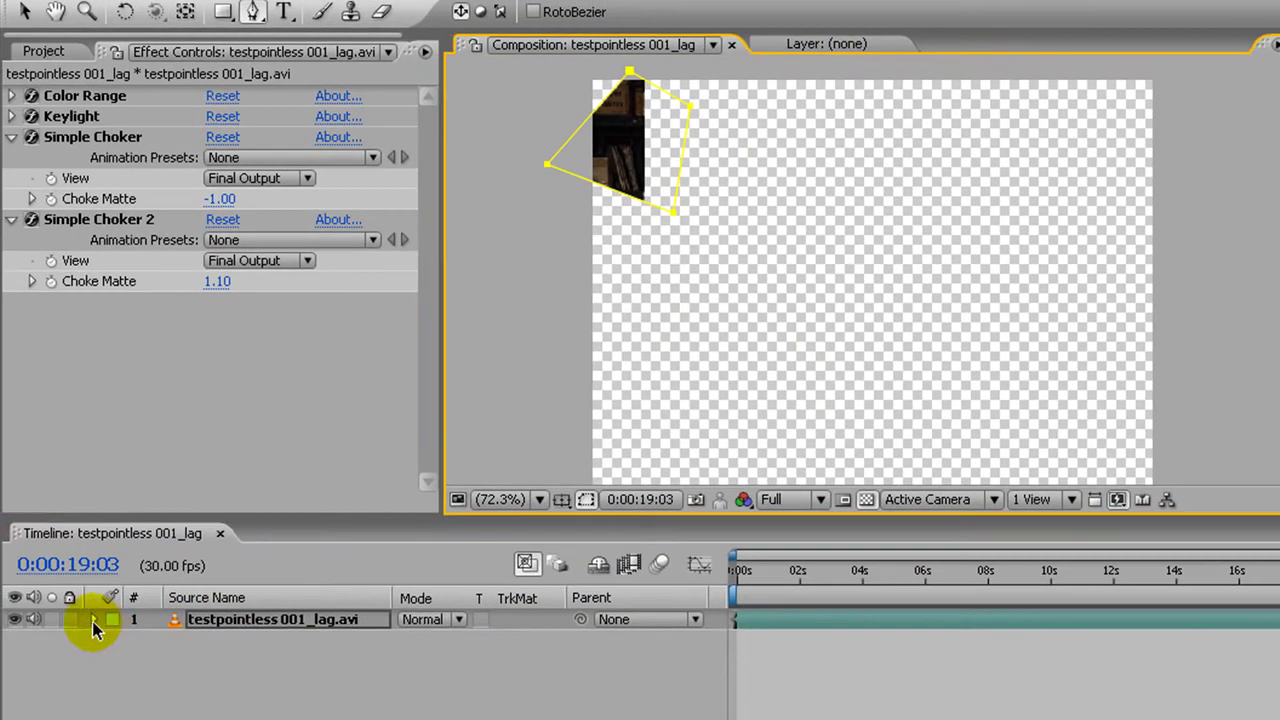
click(93, 620)
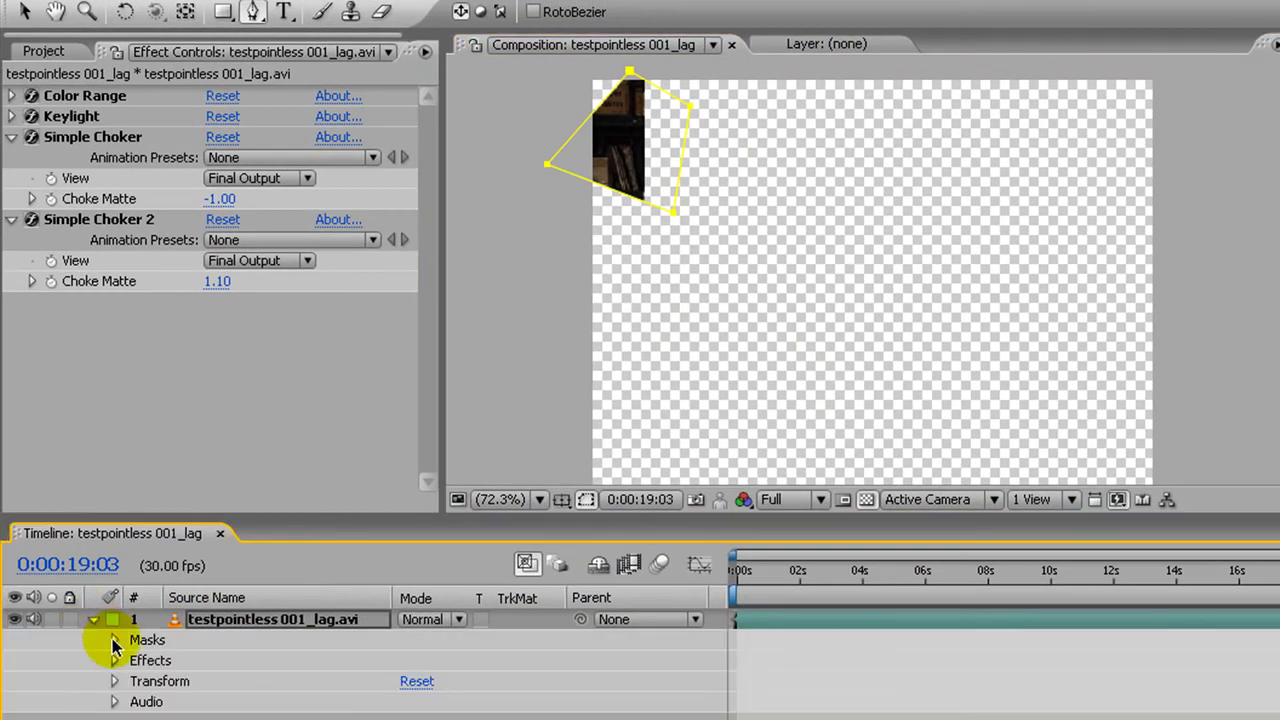
click(115, 640)
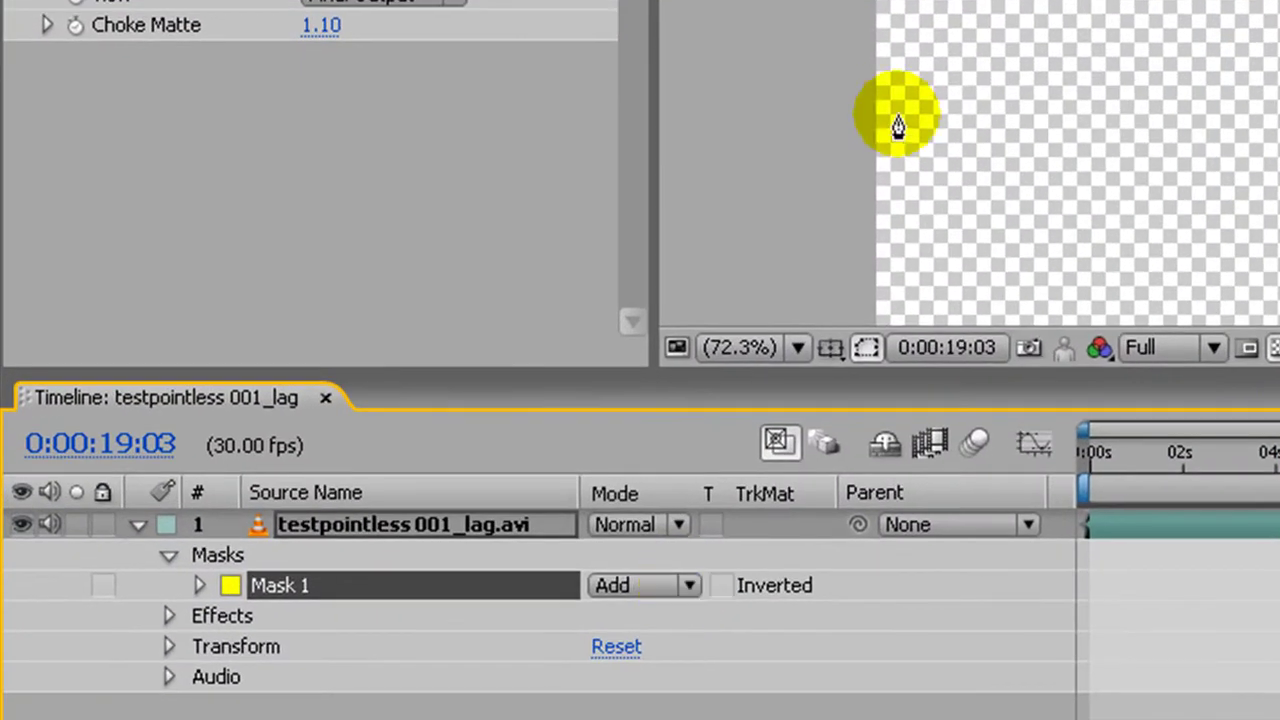
- Undo the four-point test mask and its remaining points
key(ctrl+z)
key(ctrl+z)
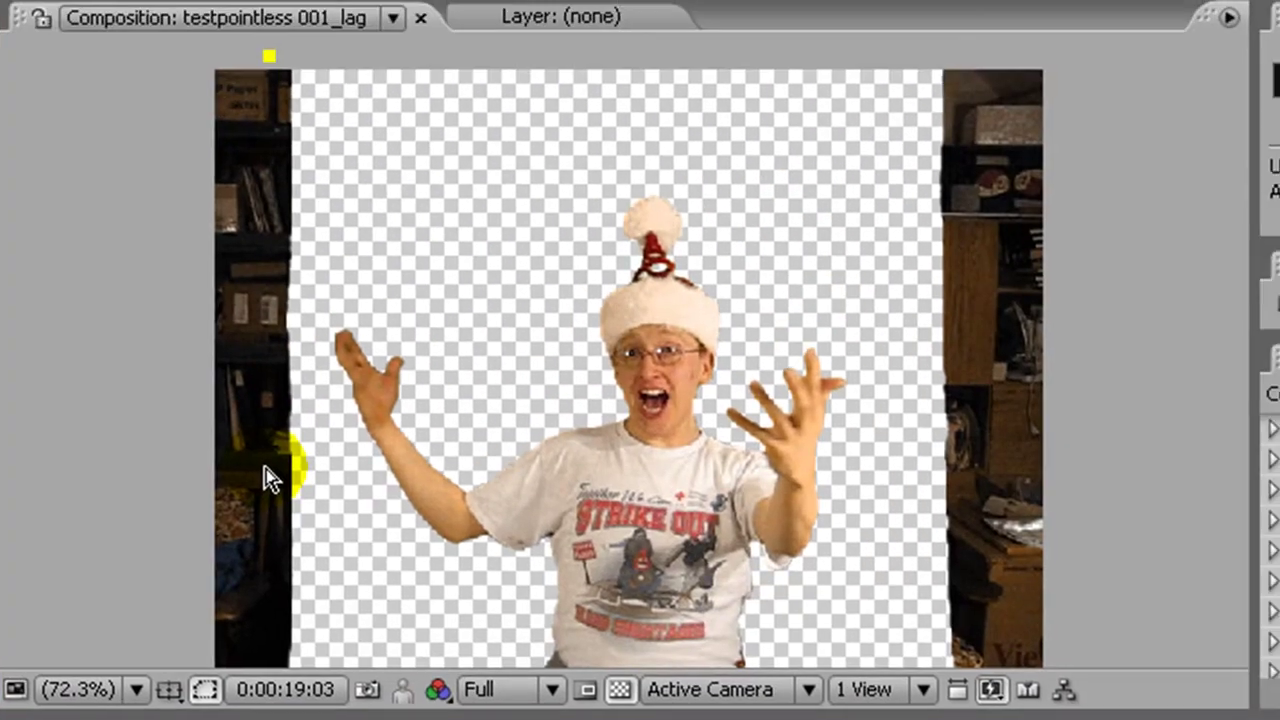
click(265, 478)
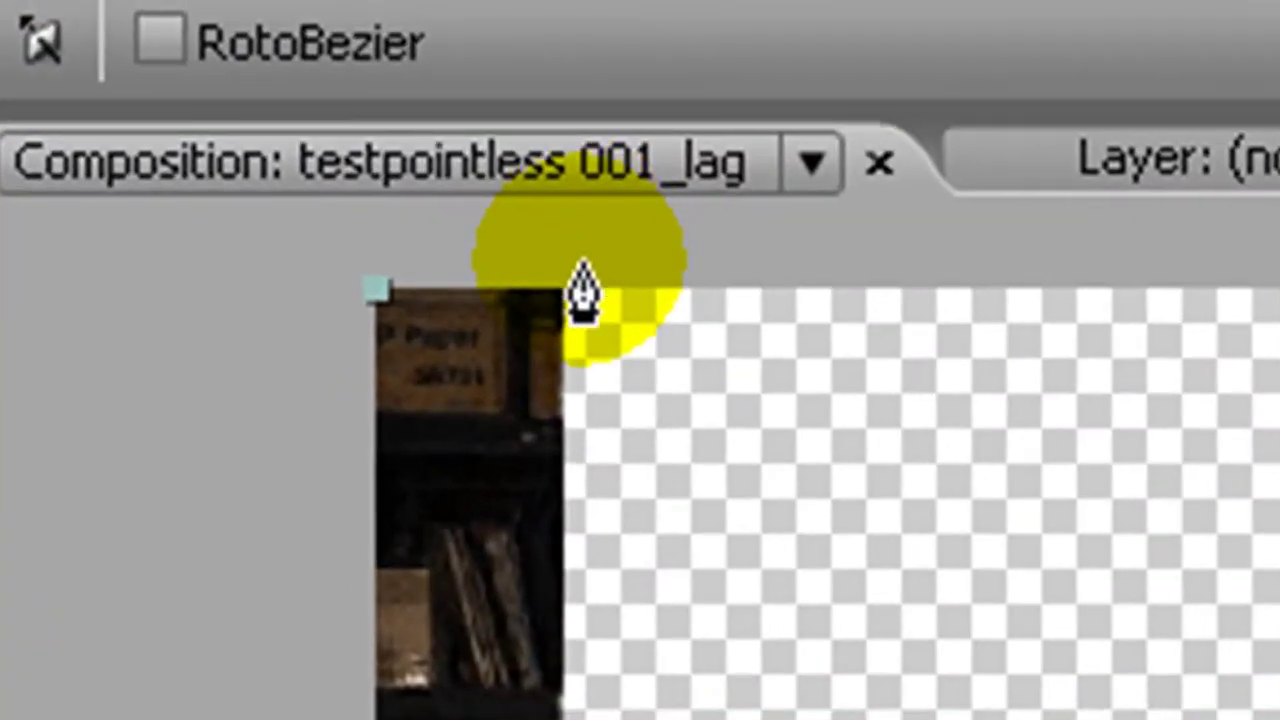
- Start a Pen tool mask along the left boundary between shelf and keyed area, with curved points above and below the frame
drag(582, 264, 562, 305)
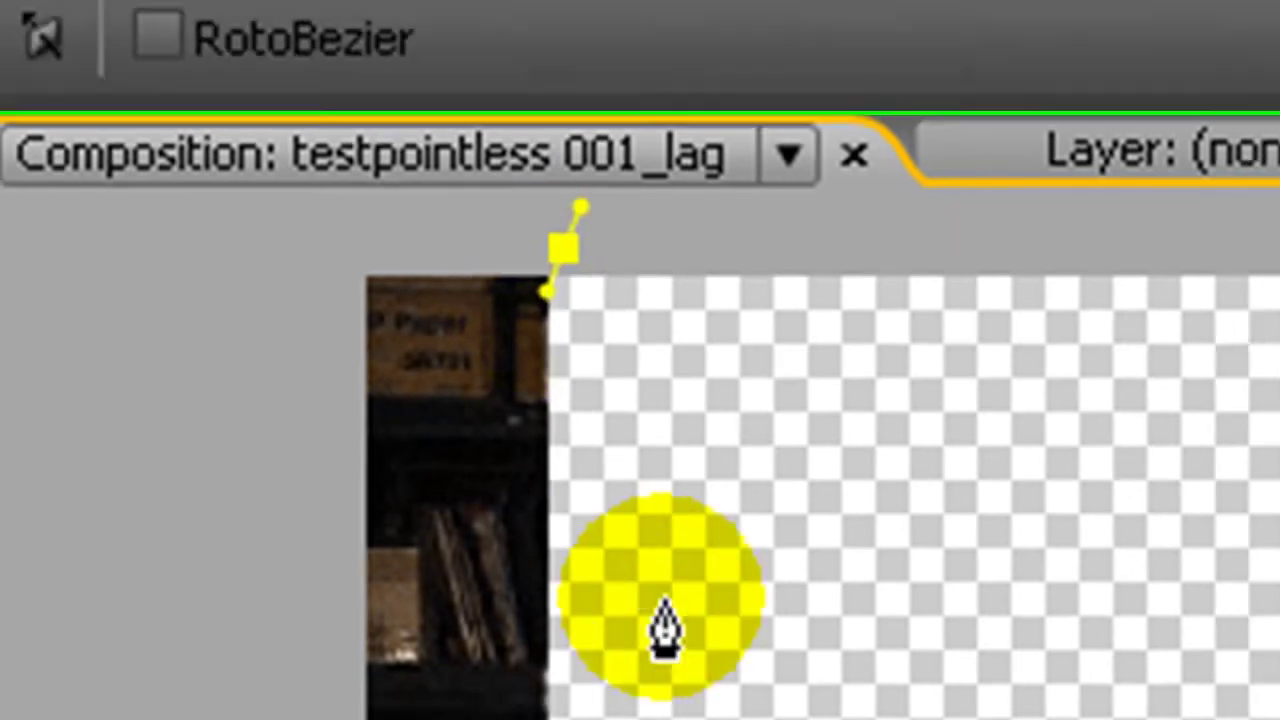
key(space)
drag(370, 540, 371, 464)
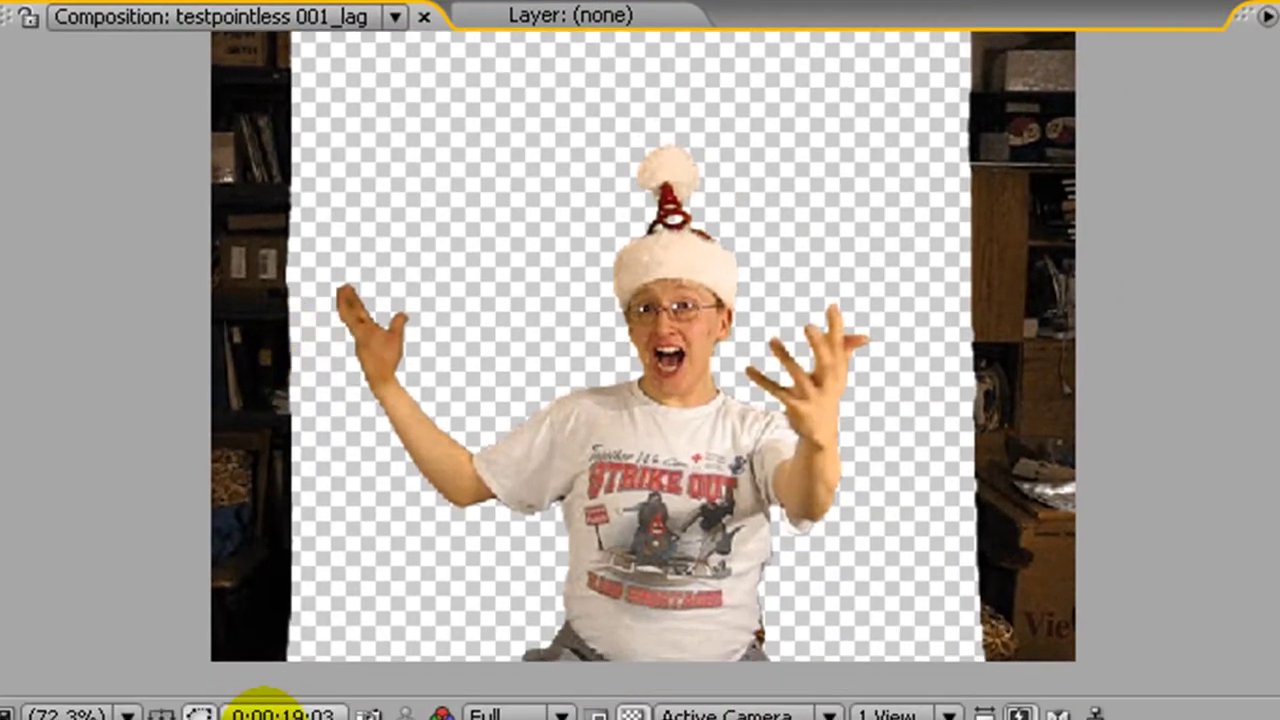
drag(294, 673, 282, 705)
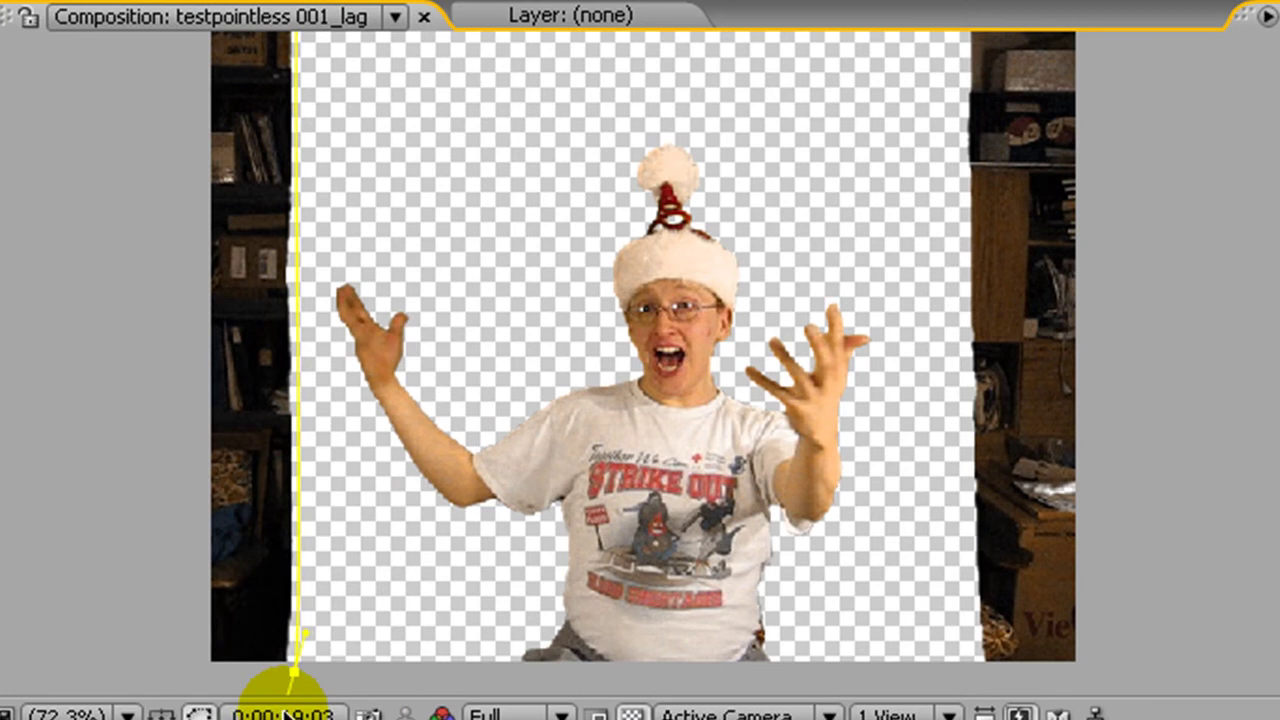
- Continue the mask up the right boundary of the keyed area and close it above the frame, enclosing the performer
mouse_move(306, 280)
mouse_down()
mouse_move(303, 257)
mouse_move(294, 409)
mouse_move(249, 129)
mouse_up()
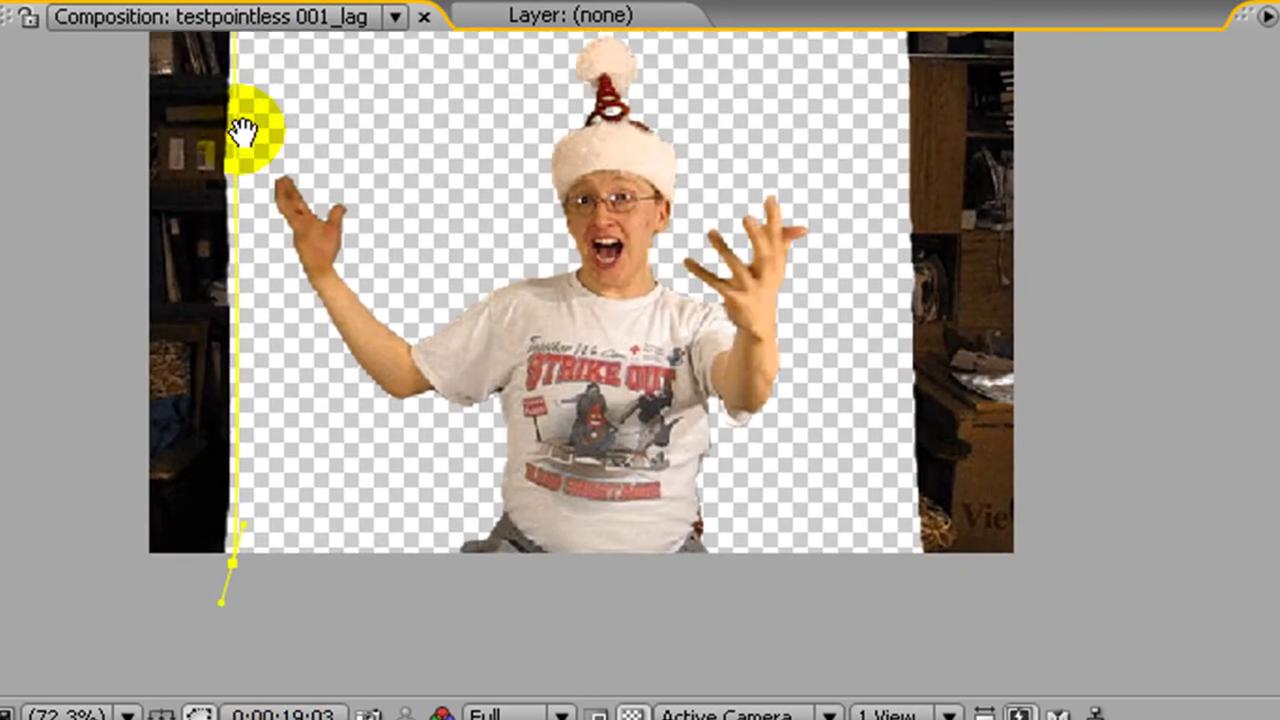
click(911, 592)
drag(923, 570, 923, 561)
drag(916, 459, 858, 585)
drag(849, 346, 843, 418)
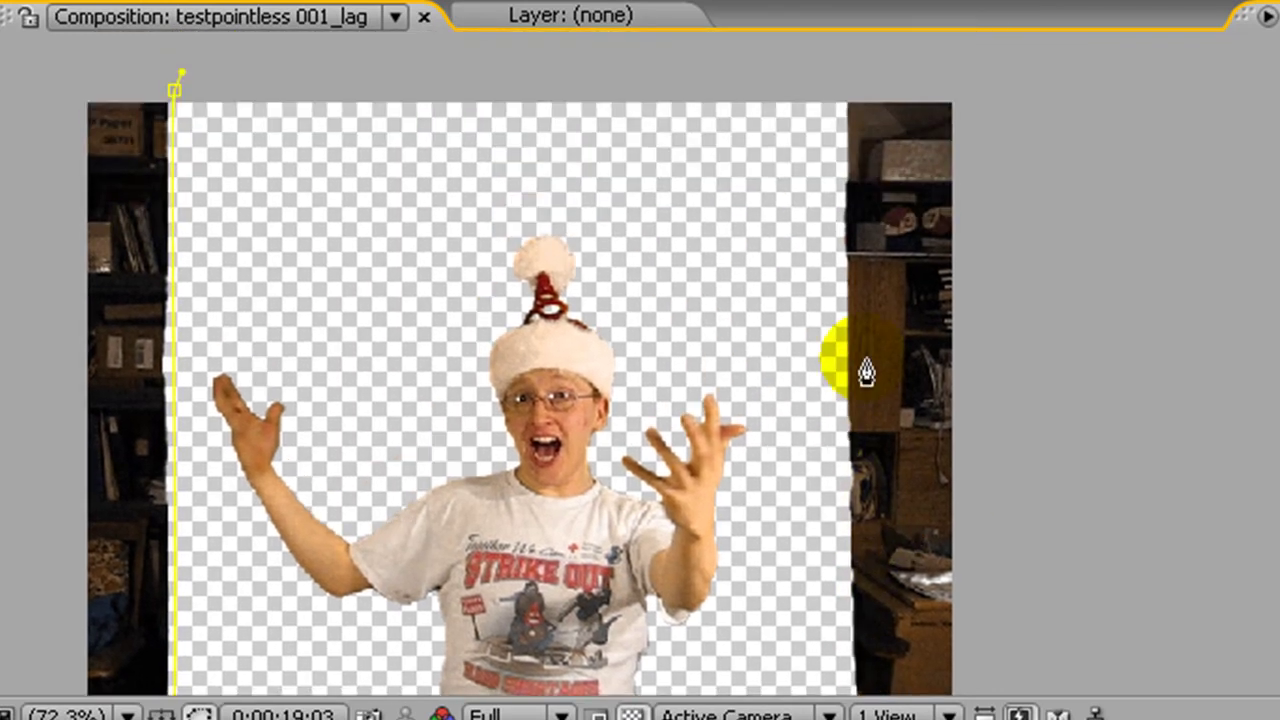
click(841, 91)
drag(866, 66, 868, 55)
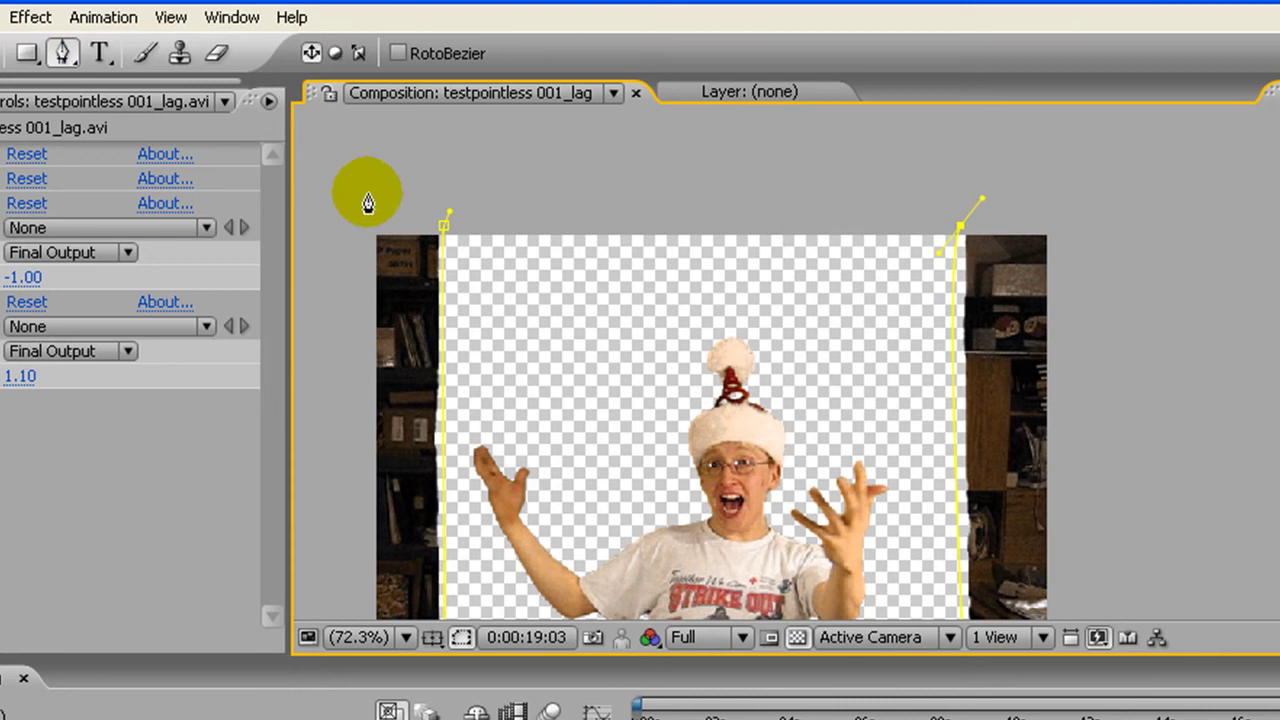
drag(447, 230, 583, 229)
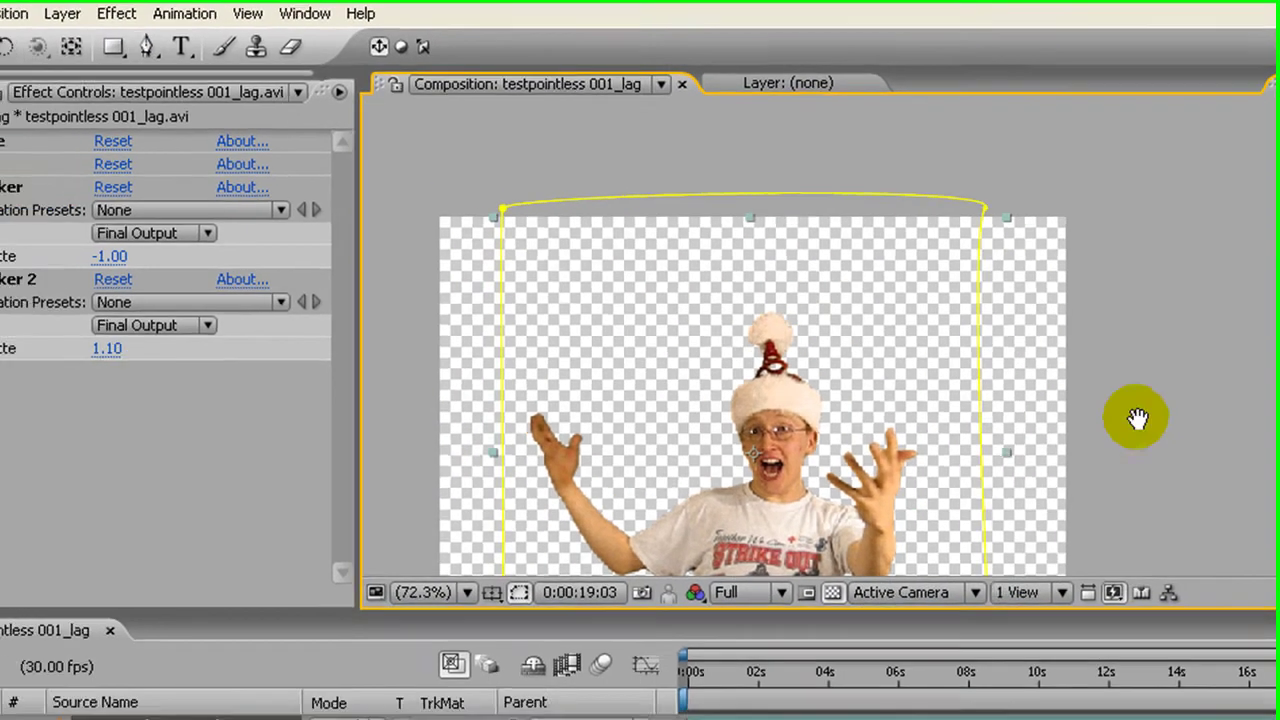
- Collapse the masked testpointless 001_lag.avi layer and duplicate it
drag(1083, 429, 1077, 290)
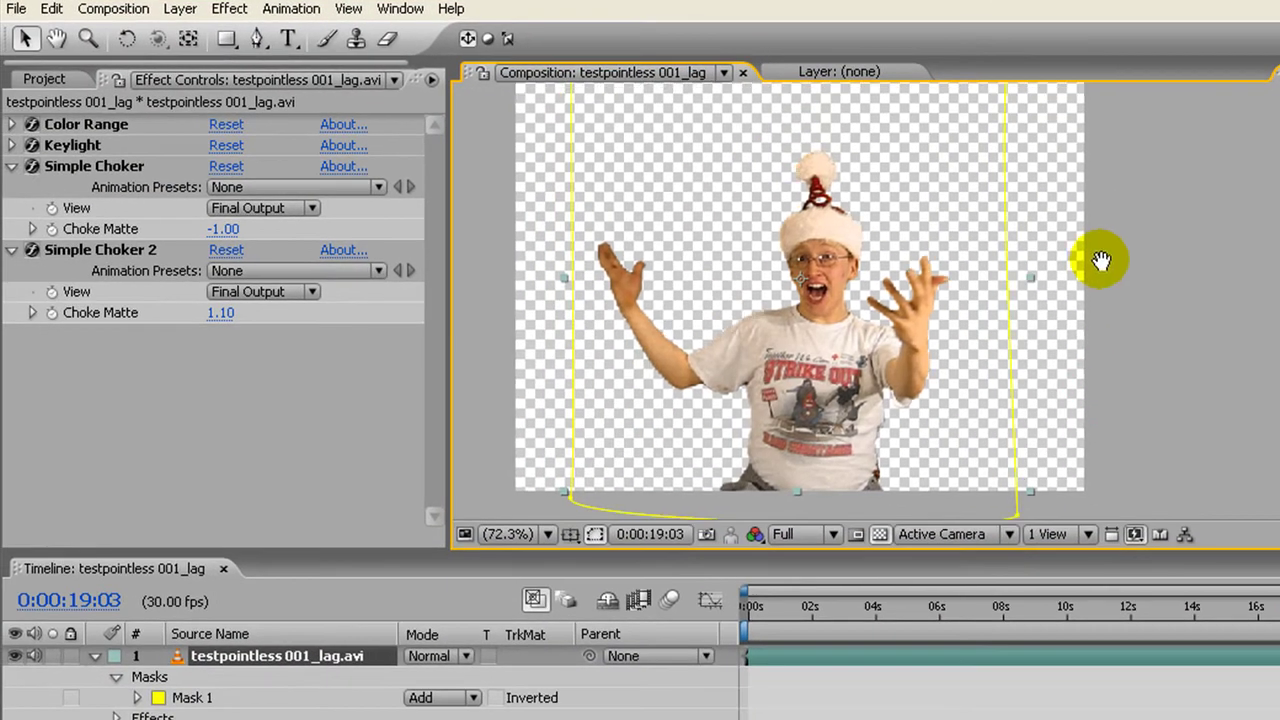
click(1134, 268)
drag(980, 236, 981, 262)
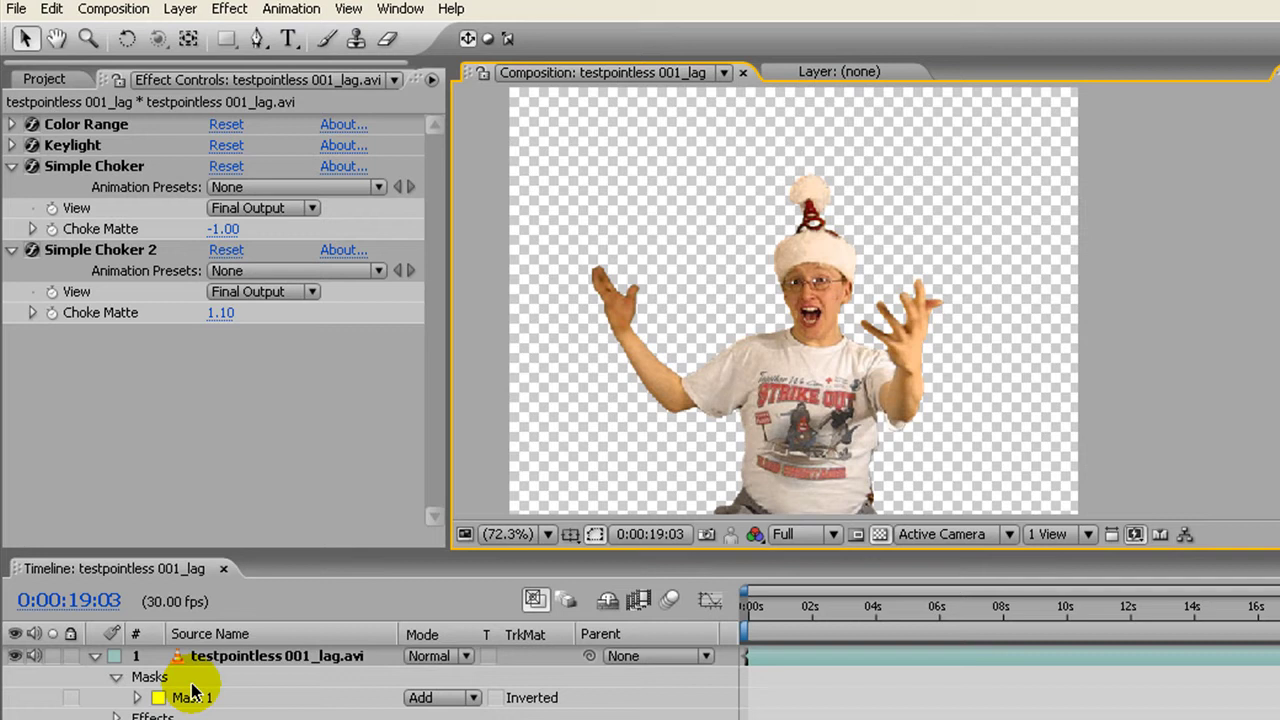
click(94, 656)
click(238, 656)
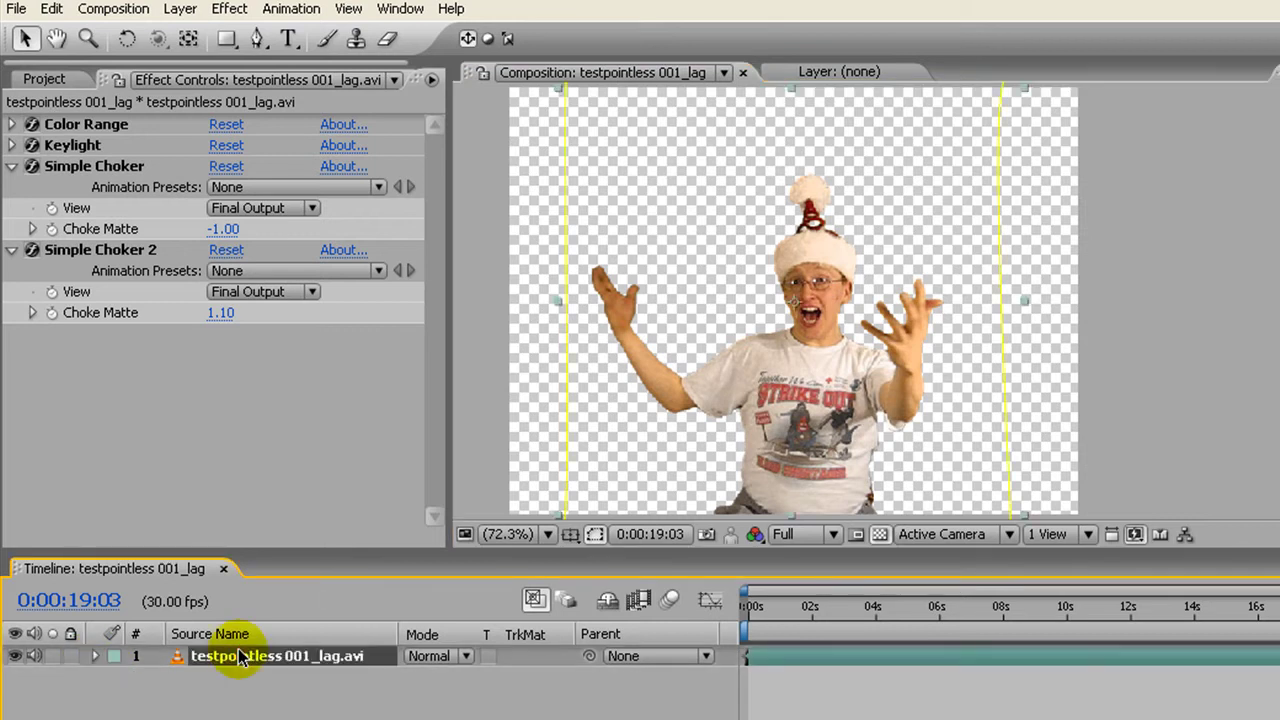
key(ctrl+d)
- Set Mask 1 on the upper layer copy to Subtract and hide the lower copy
click(94, 656)
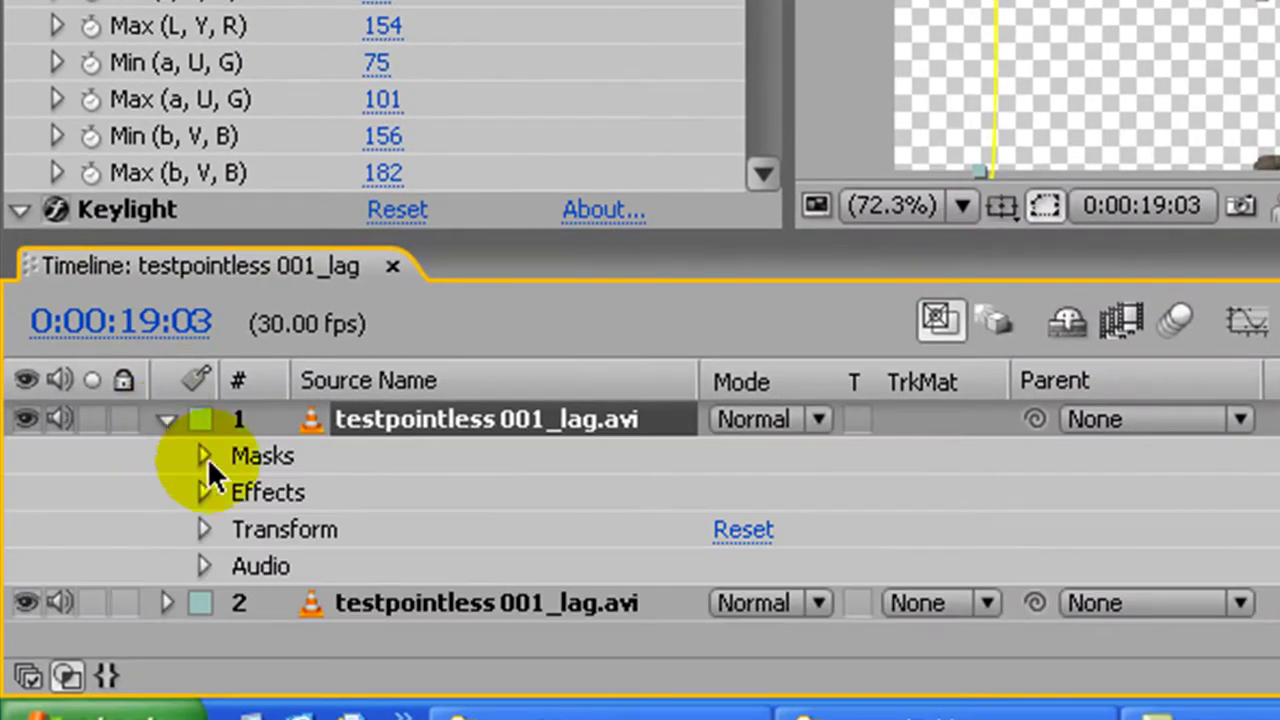
click(203, 455)
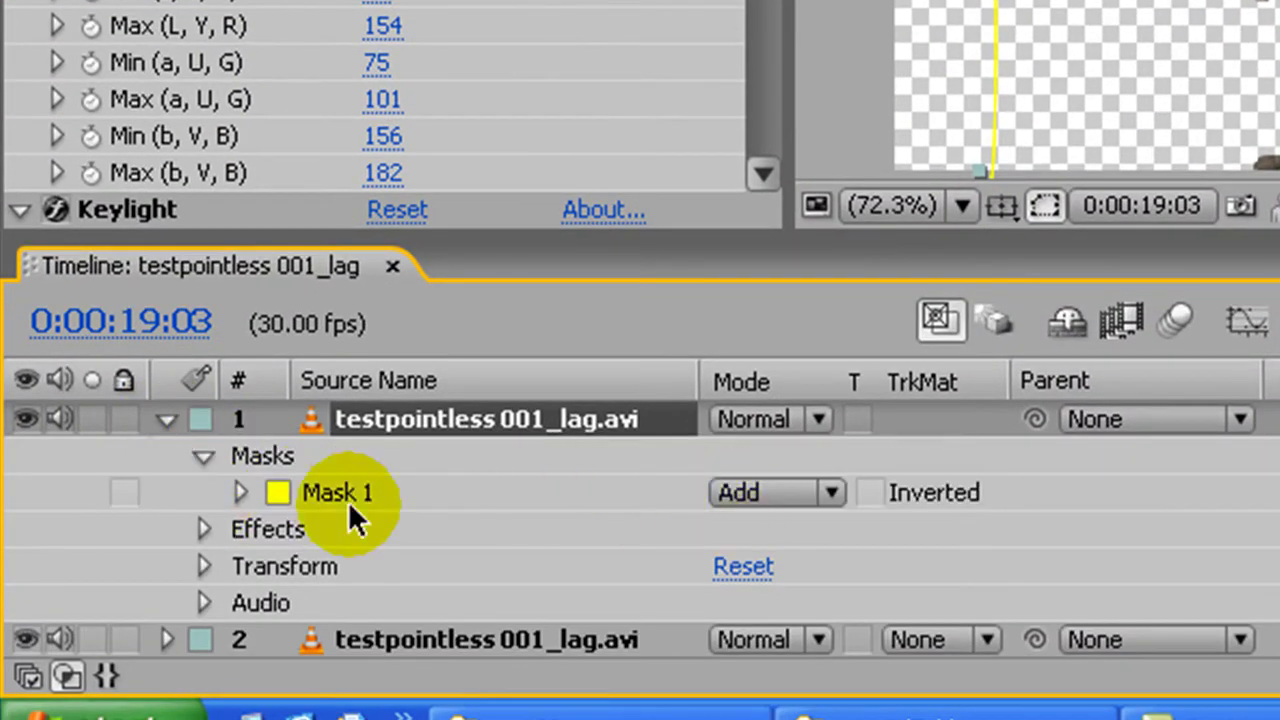
click(831, 493)
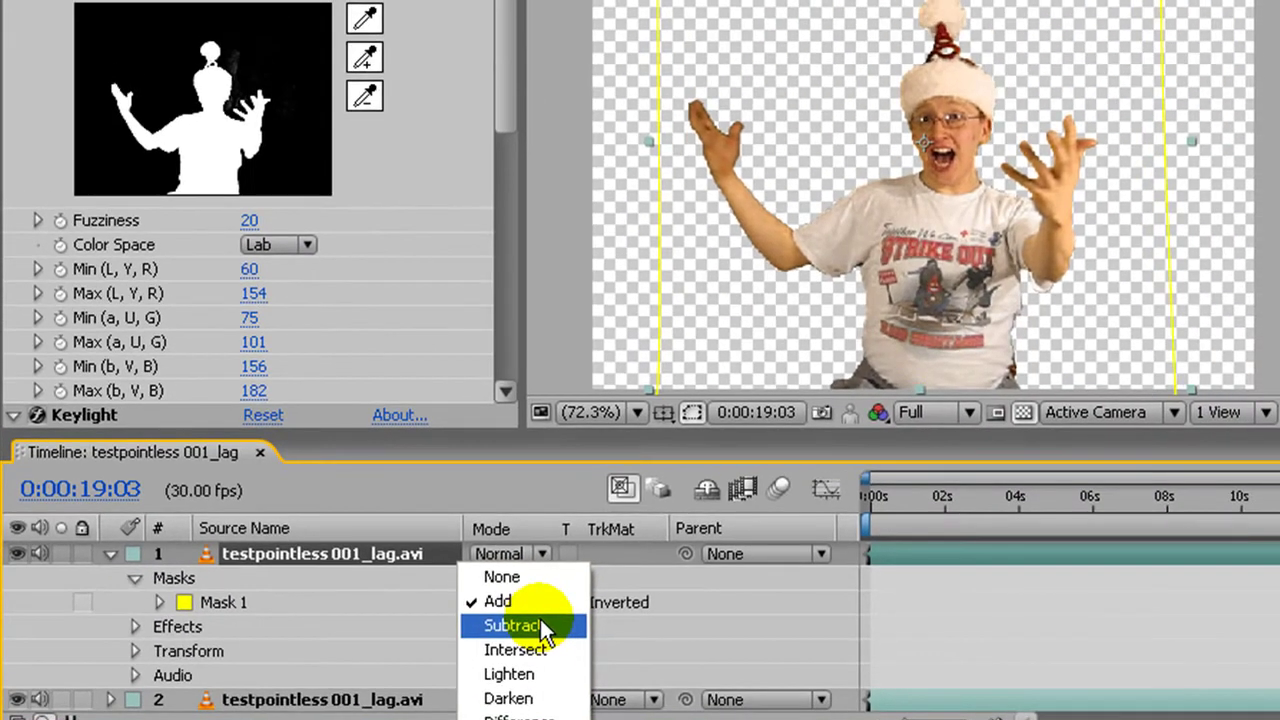
click(704, 553)
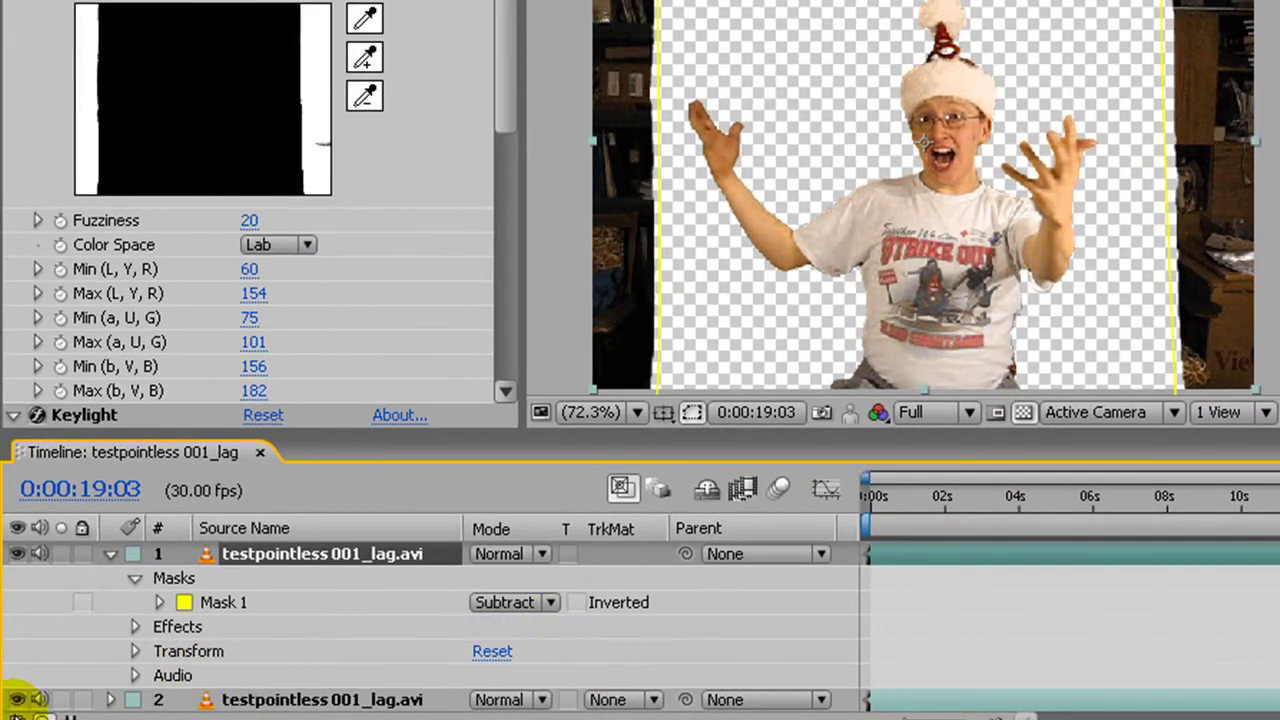
- Switch Mask 1 on the upper copy to Add and back to Subtract to compare the two masked regions
click(534, 603)
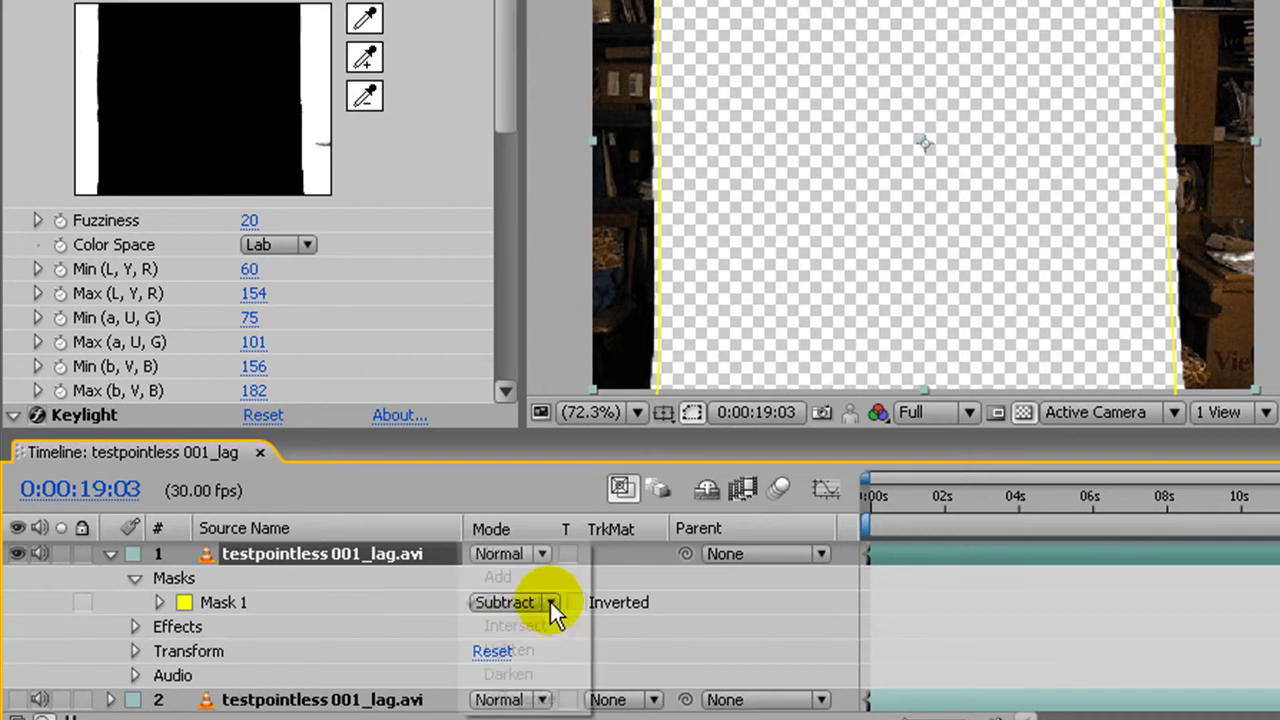
click(543, 578)
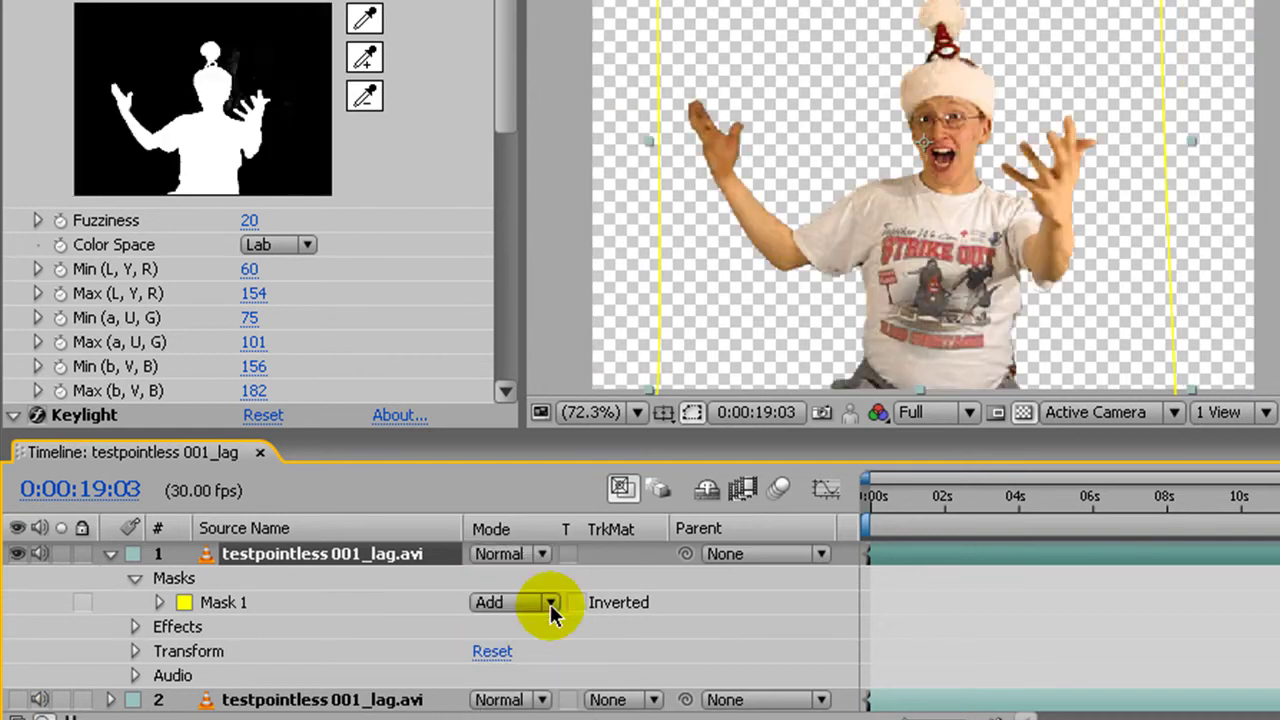
click(550, 604)
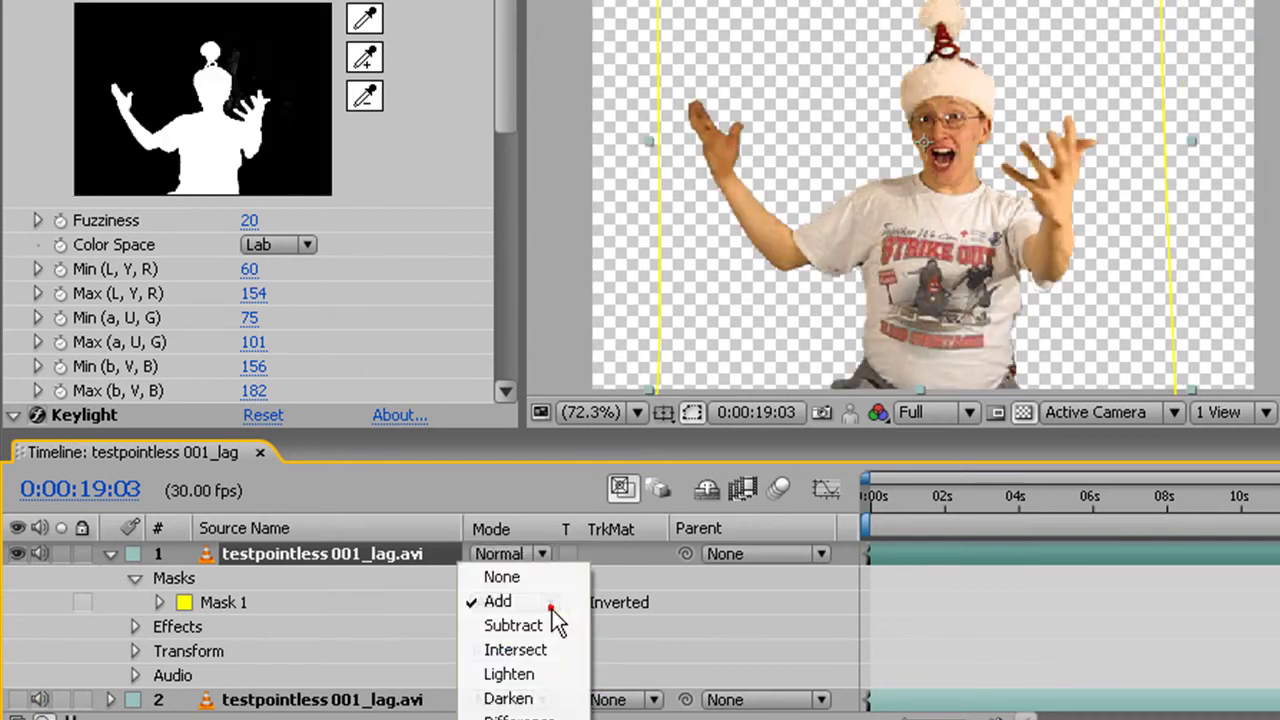
click(547, 624)
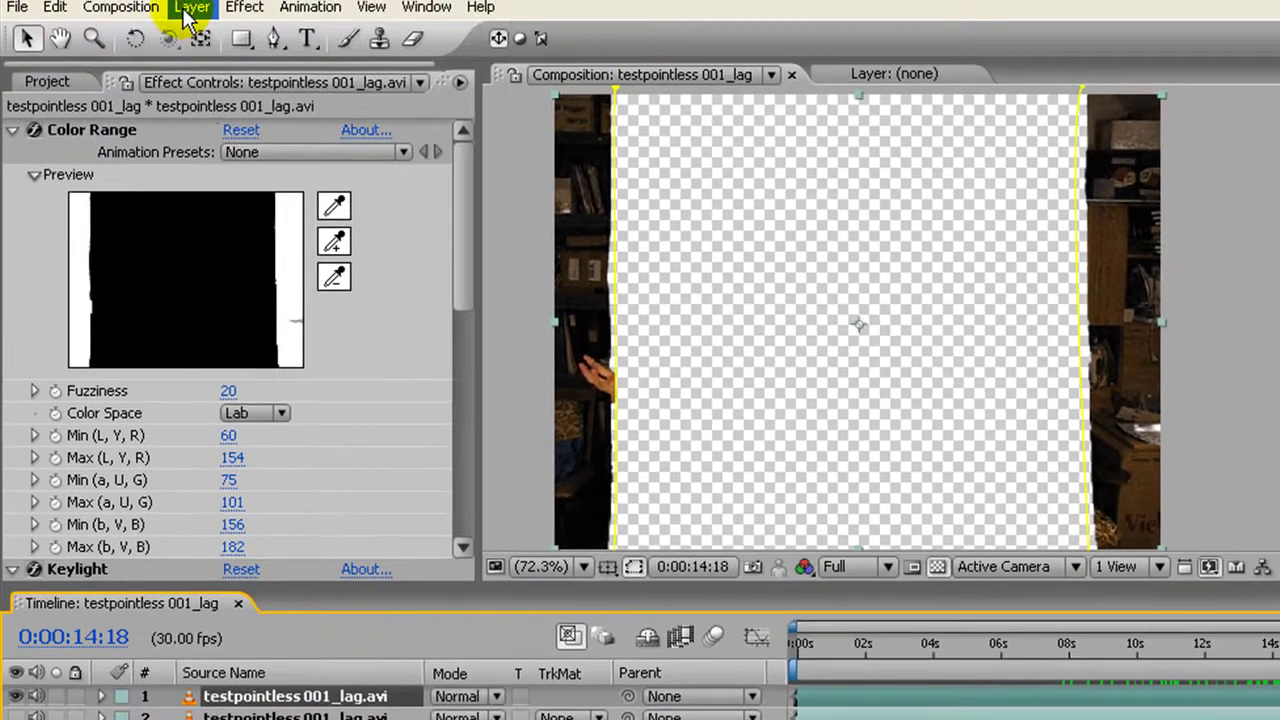
- Pre-compose the upper layer copy as partialKey, moving all attributes into the new composition
click(190, 8)
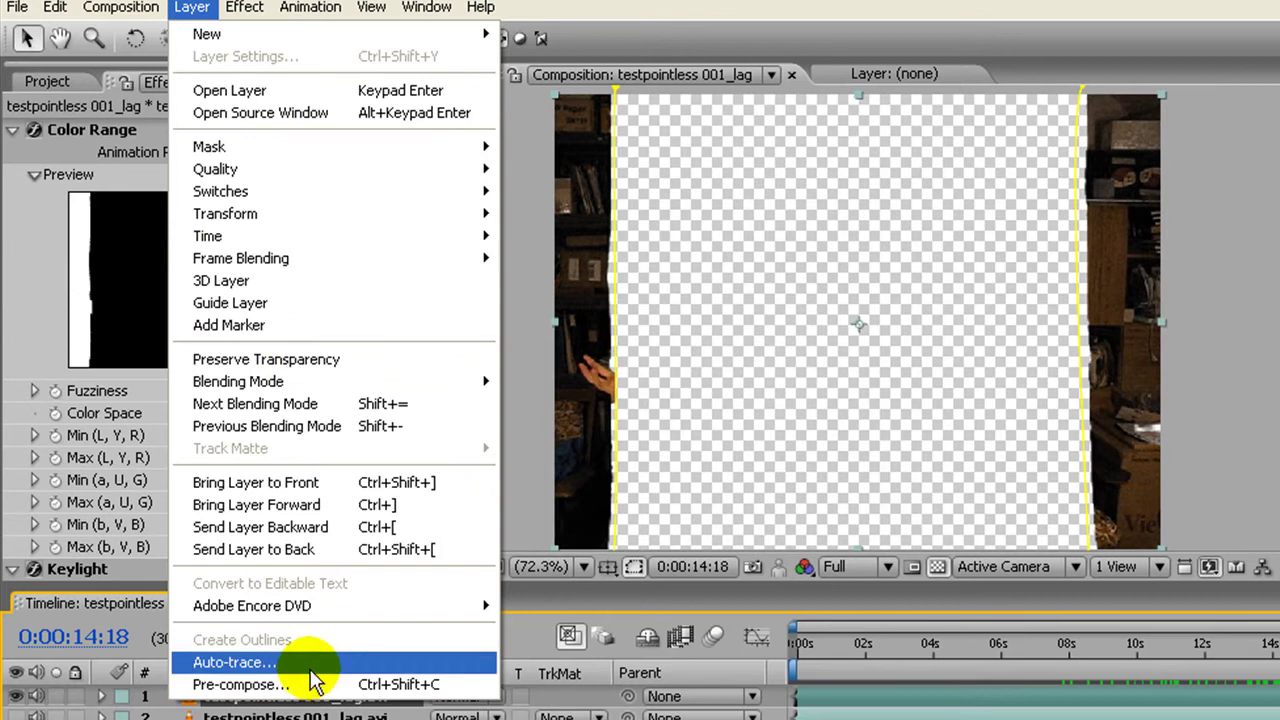
click(245, 684)
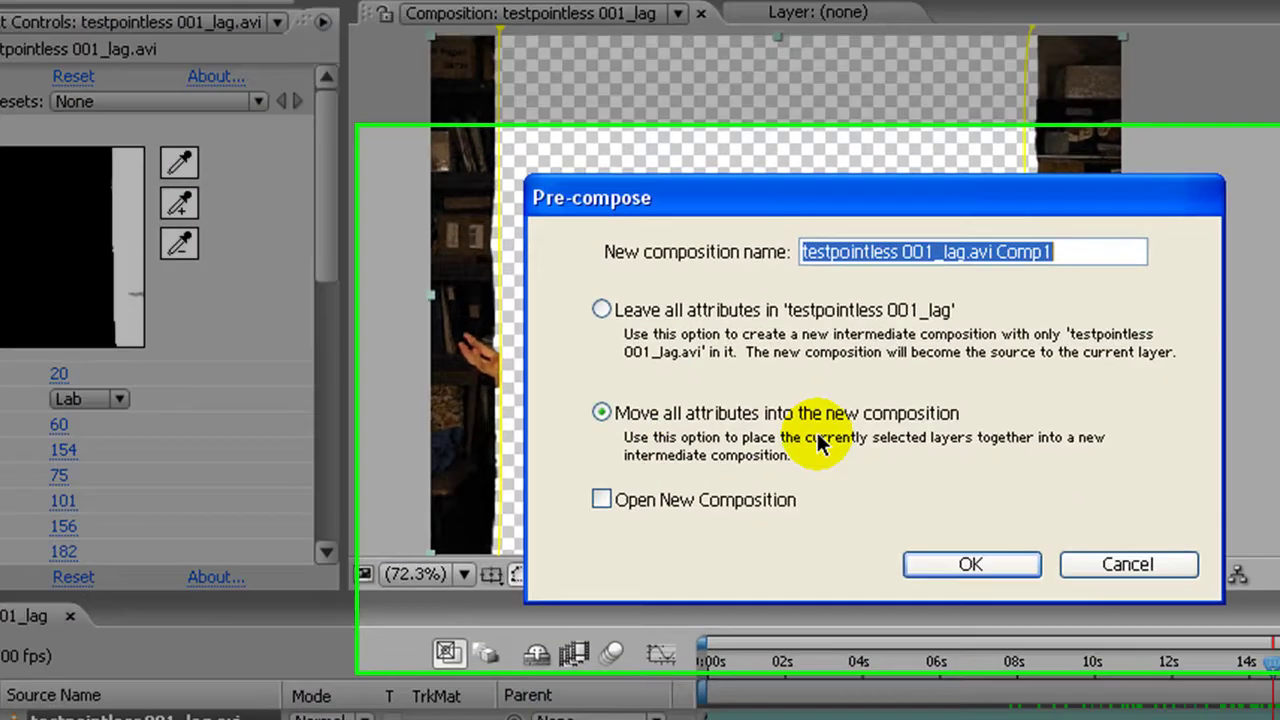
text(partialKey)
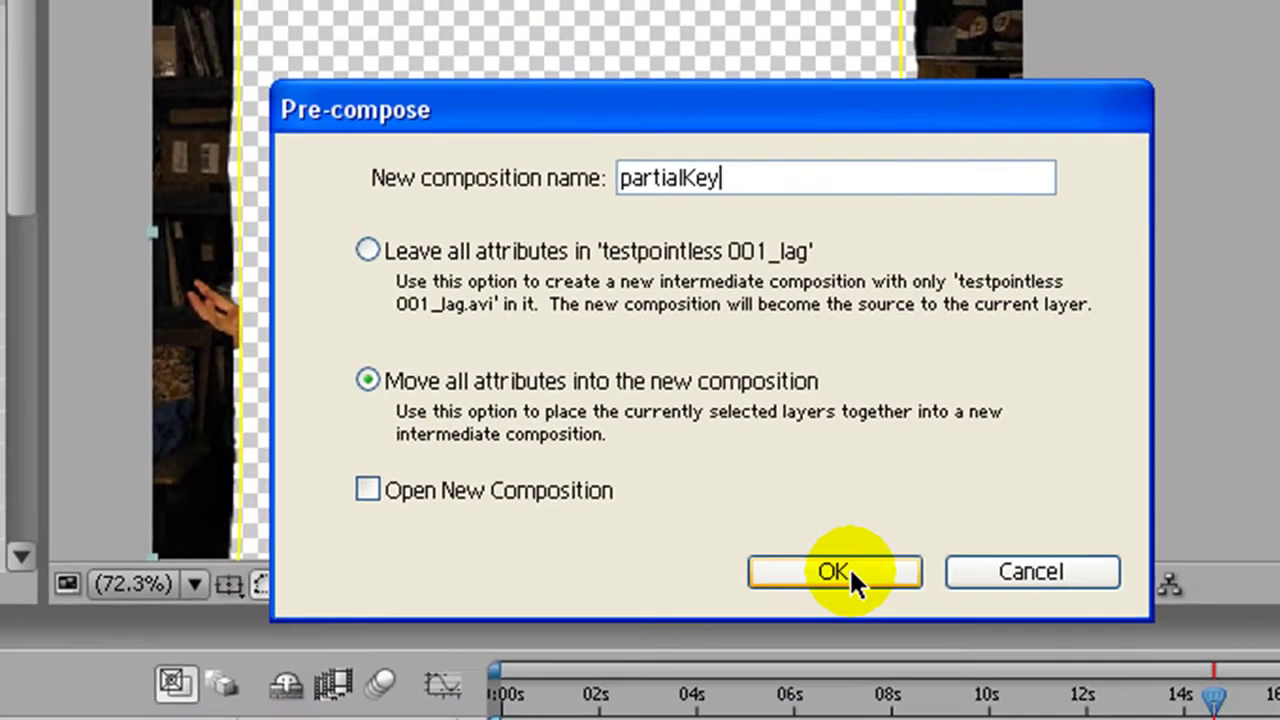
click(825, 585)
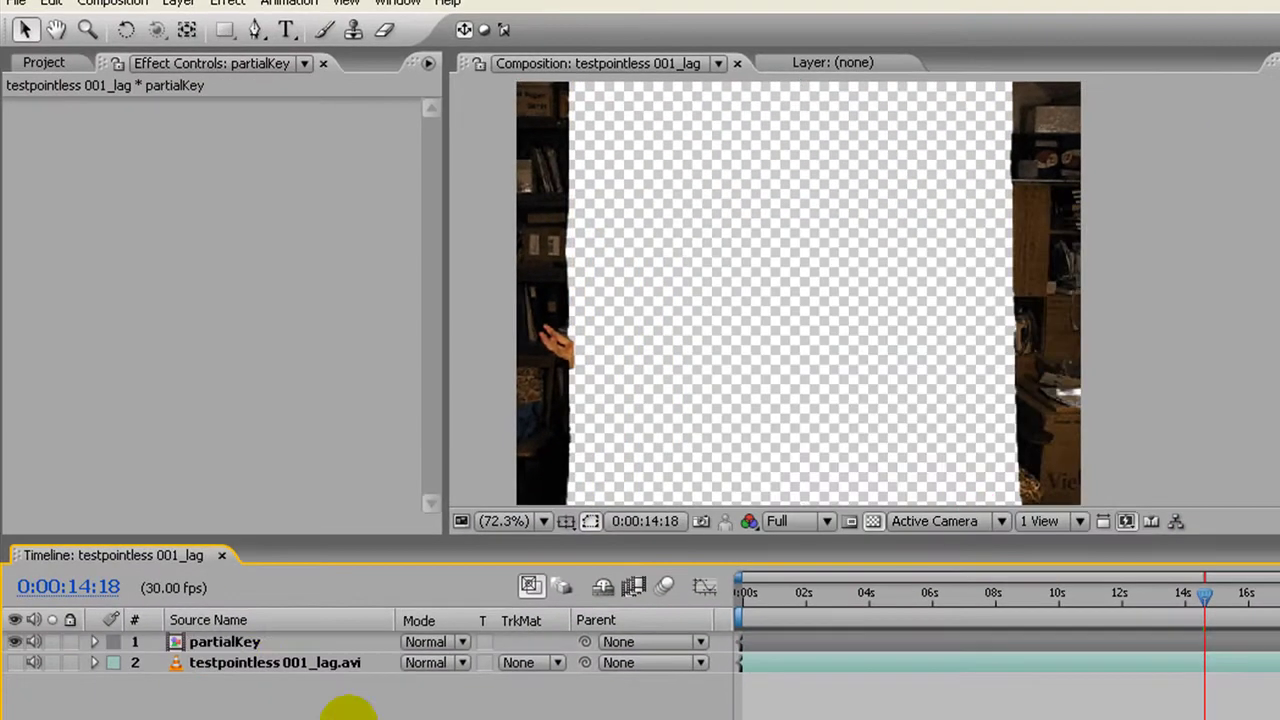
- Select the partialKey layer and inspect its effects and timeline properties, then collapse it
click(224, 646)
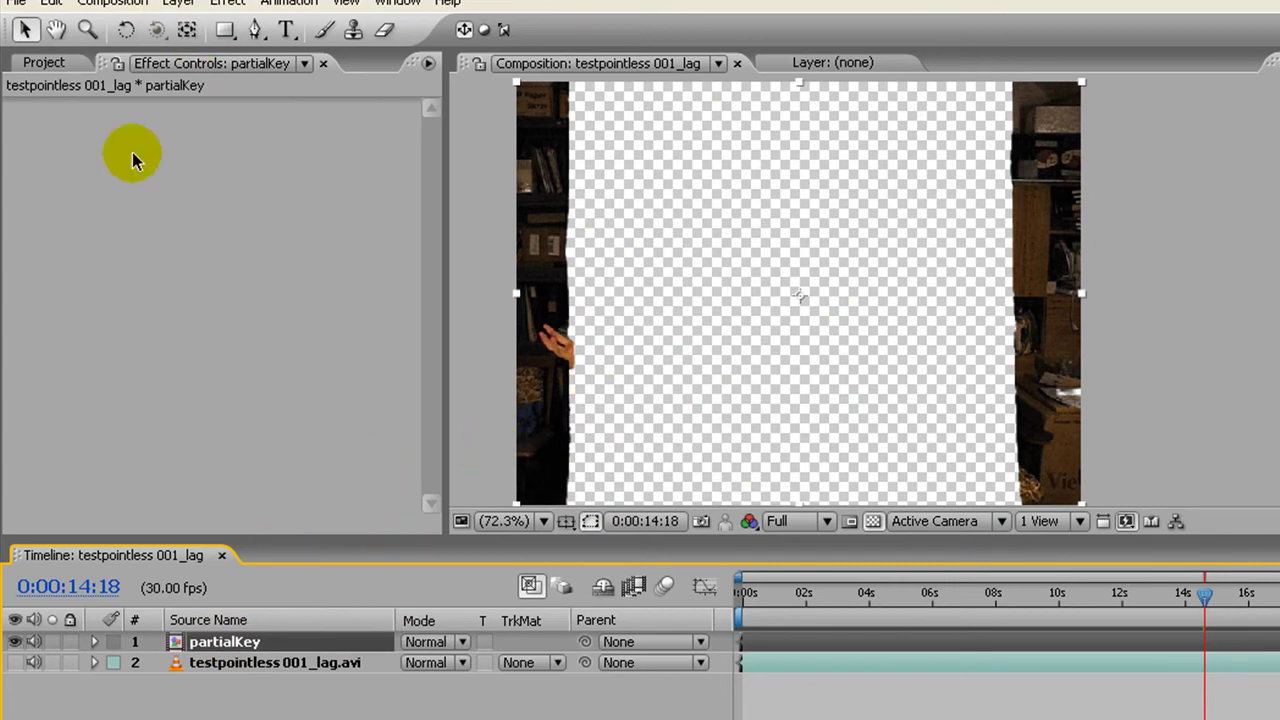
click(94, 641)
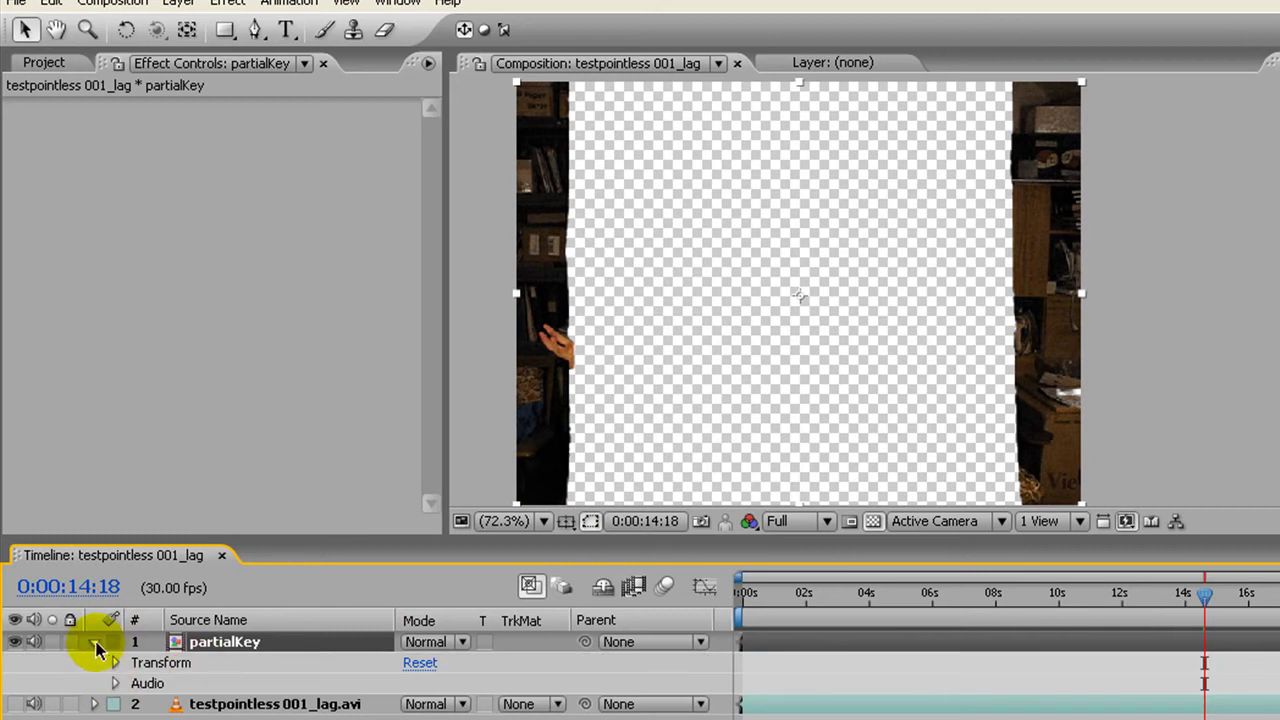
click(94, 641)
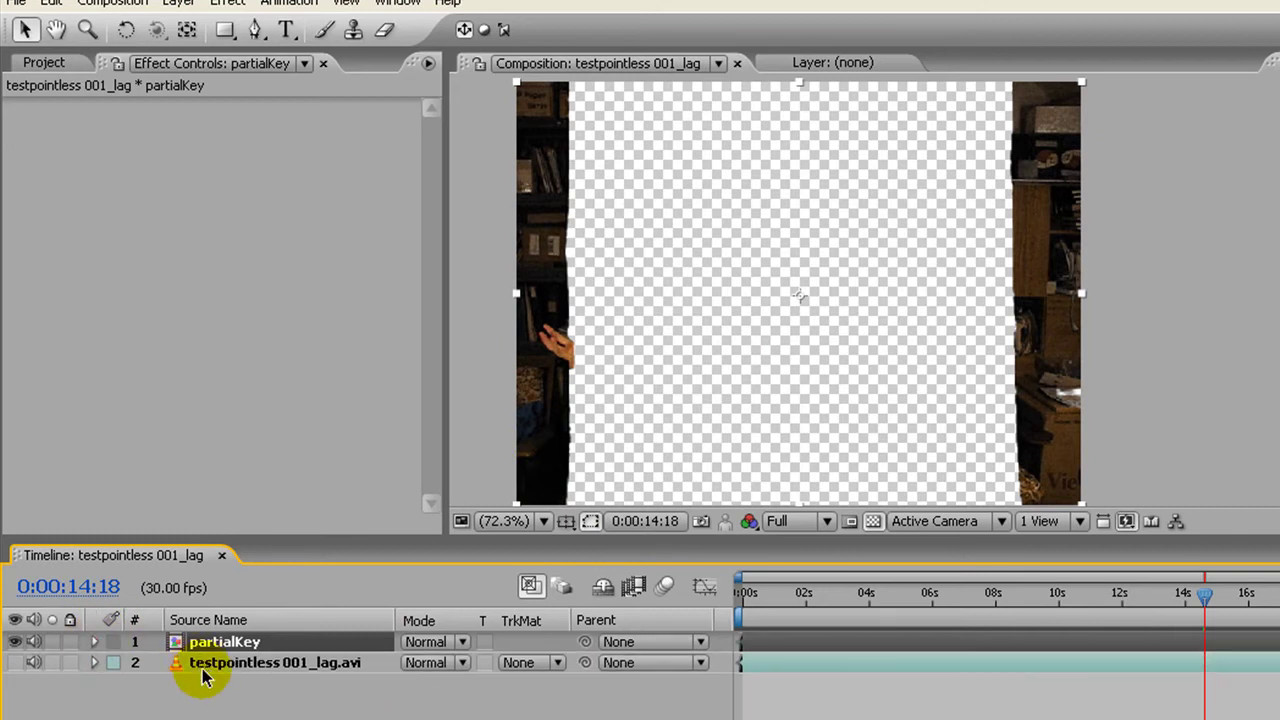
- Open the partialKey composition, inspect the effects on its footage layer, and return to the main composition
double_click(249, 643)
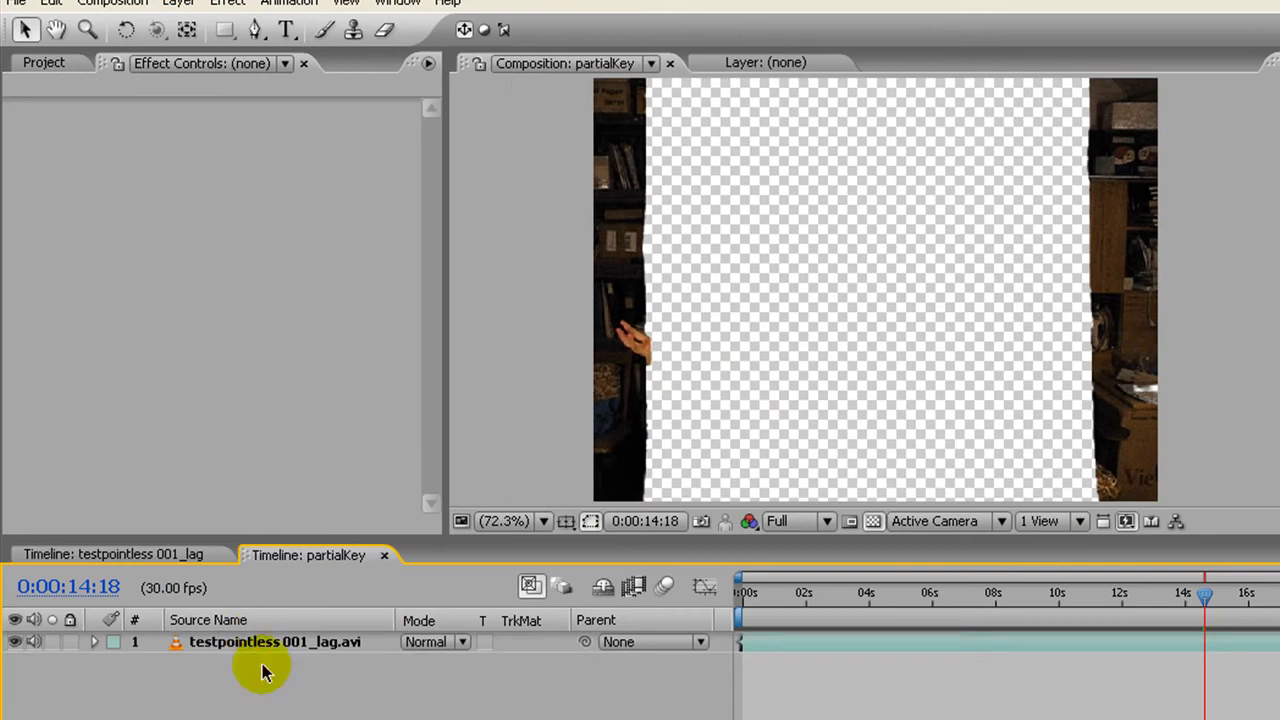
click(264, 641)
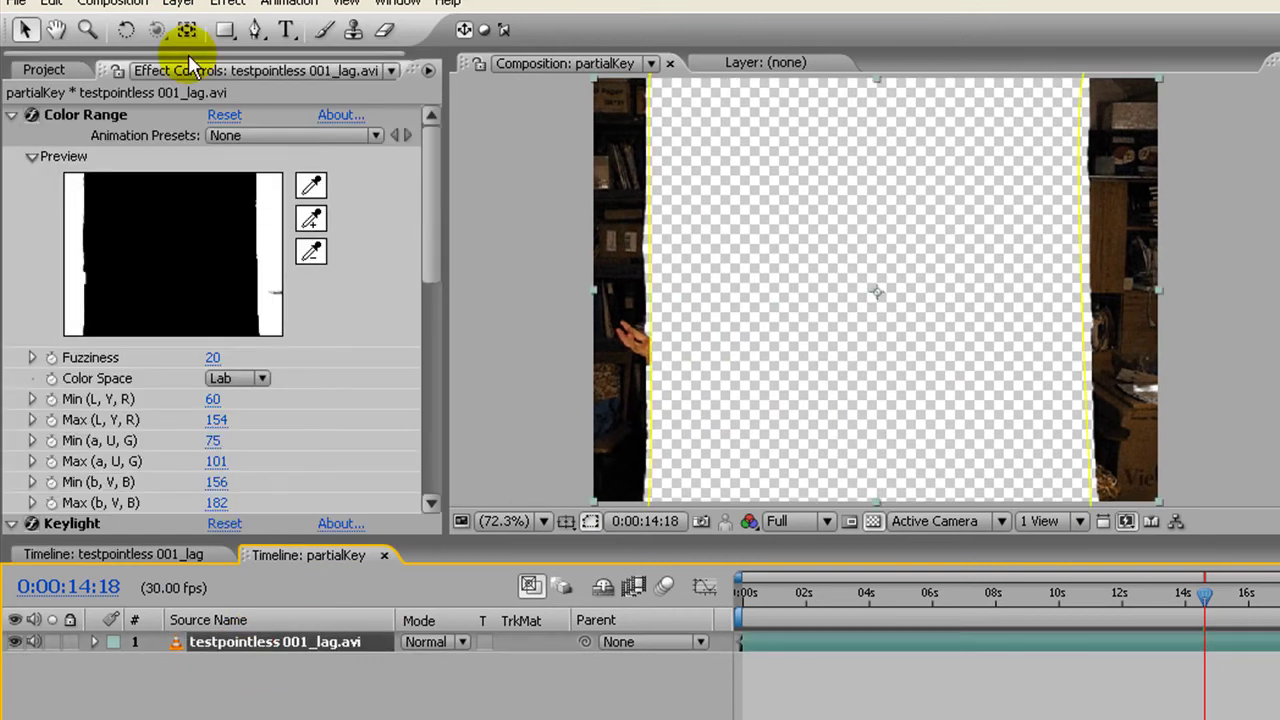
click(384, 555)
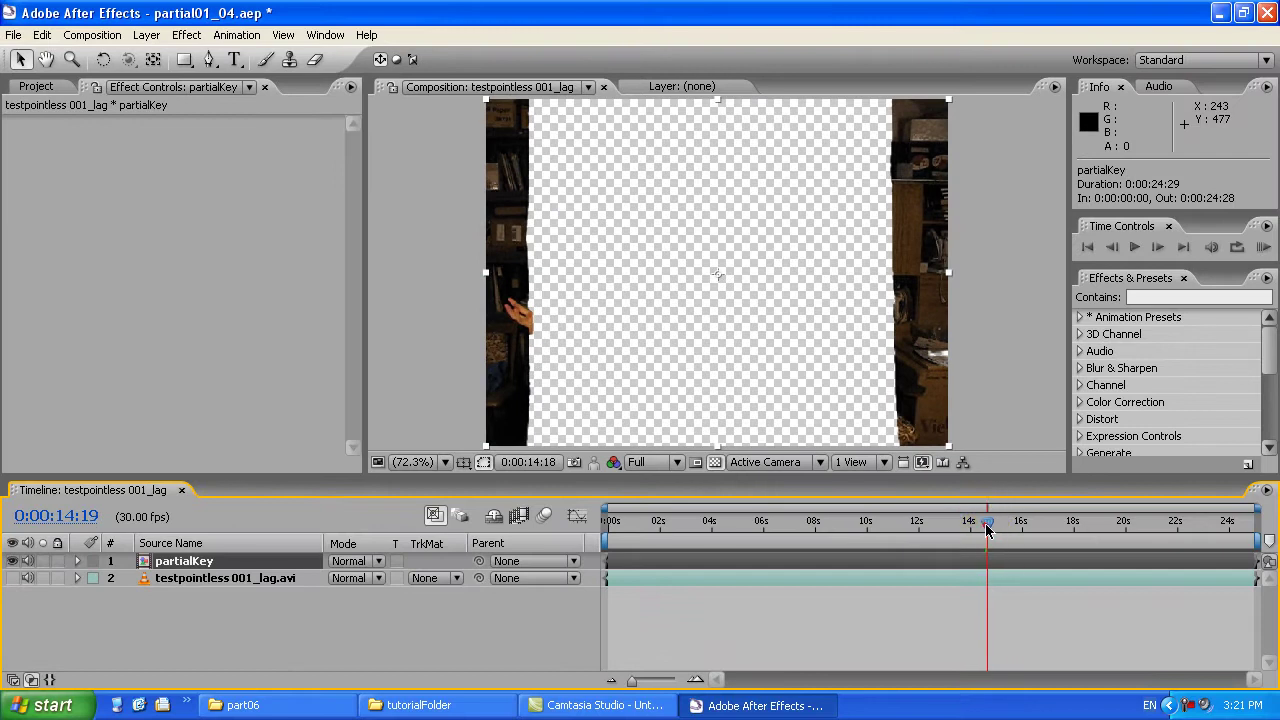
- Go to 0:00:20:25, enlarge the view of the hand outside the screen to 200%, and turn off the transparency grid
drag(987, 529, 1085, 523)
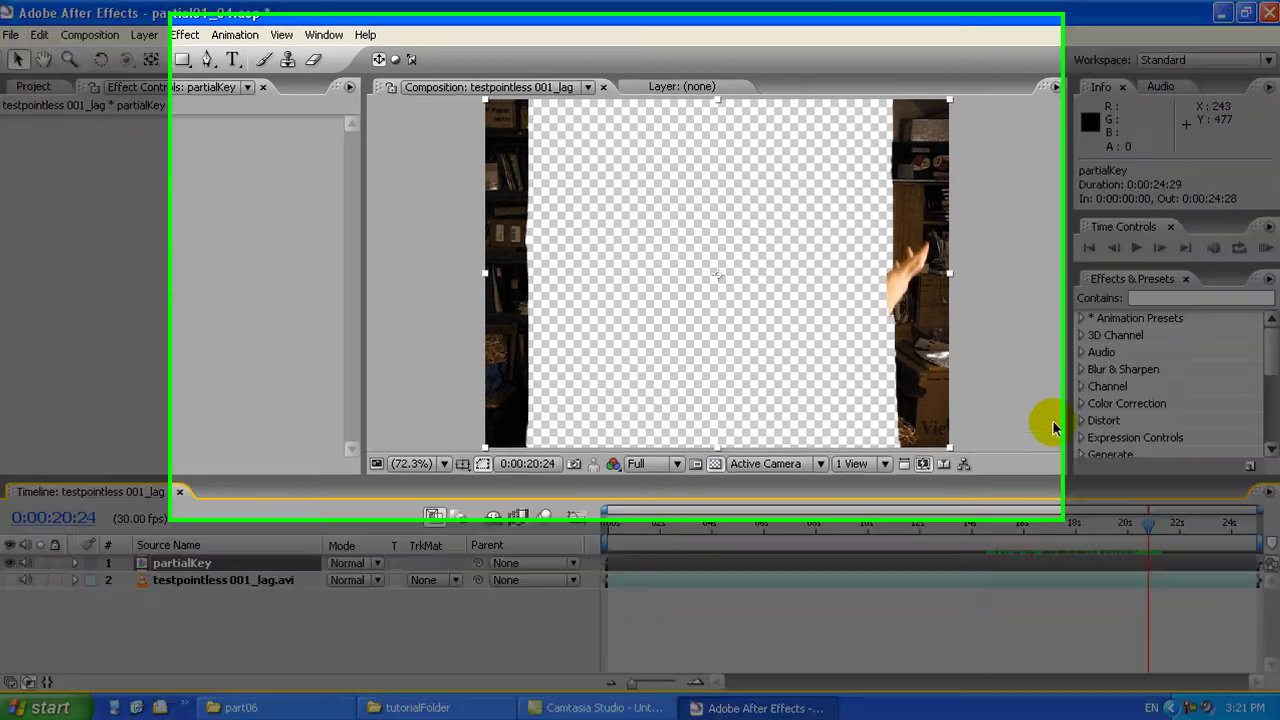
key(z)
click(900, 278)
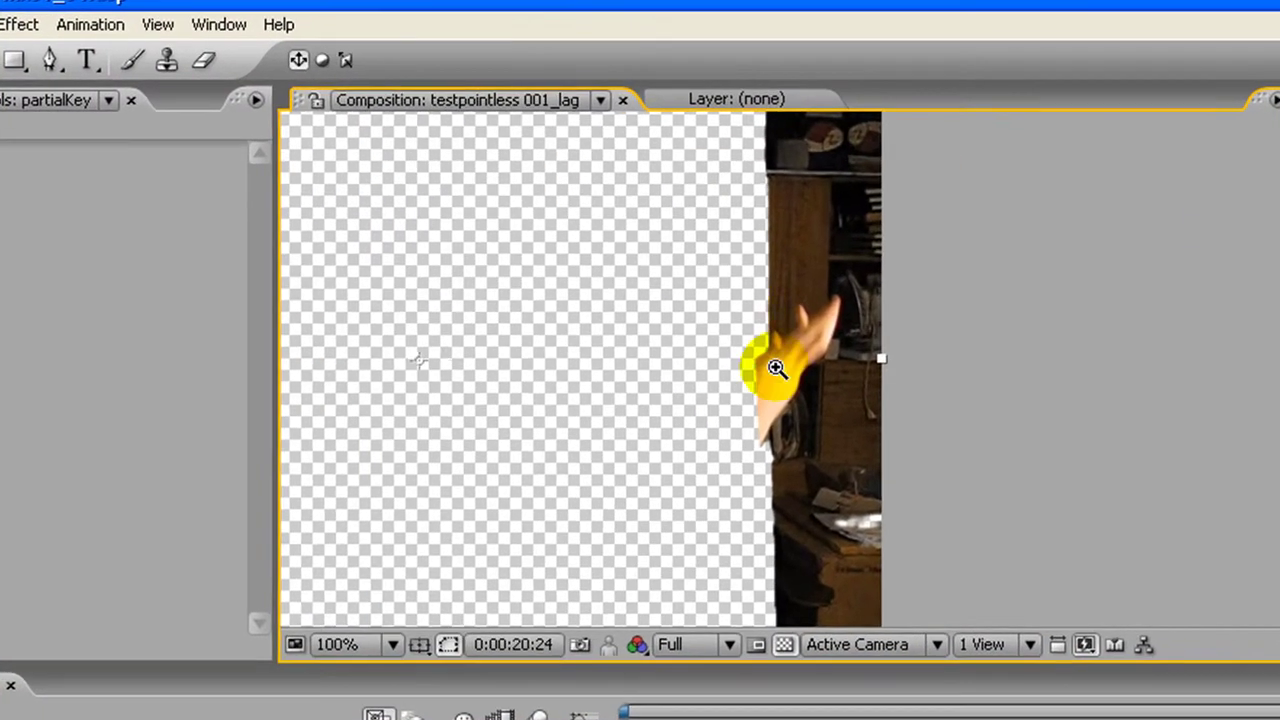
click(710, 271)
key(v)
mouse_move(865, 719)
mouse_down()
mouse_move(850, 719)
mouse_move(869, 719)
mouse_up()
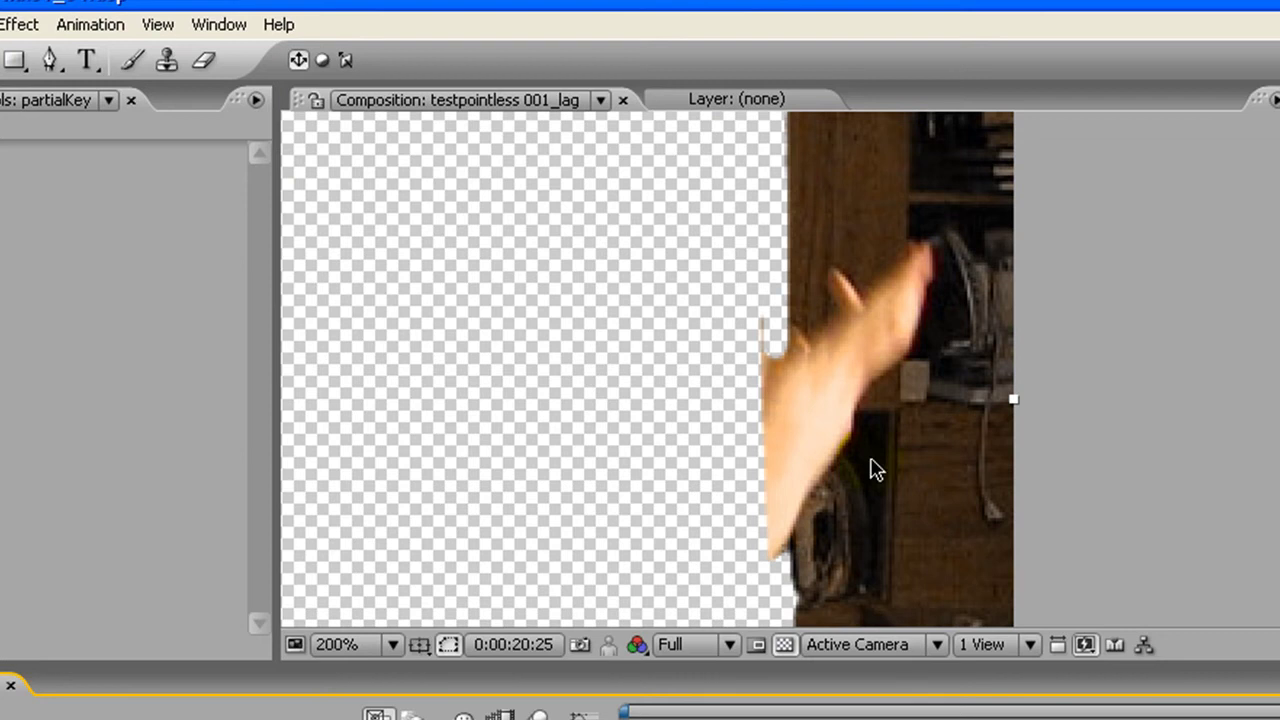
click(784, 644)
click(784, 644)
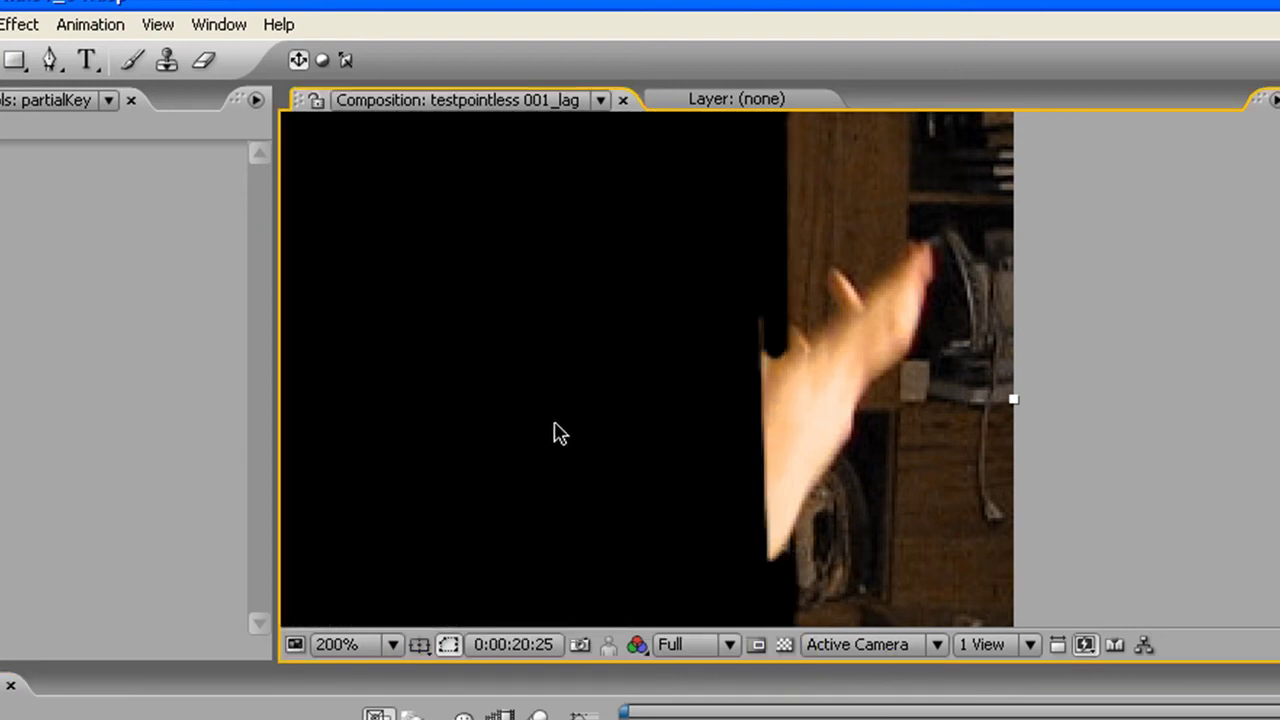
- Start a Pen tool mask on partialKey at the arm's lower tip and along its outer edge
click(51, 61)
click(350, 577)
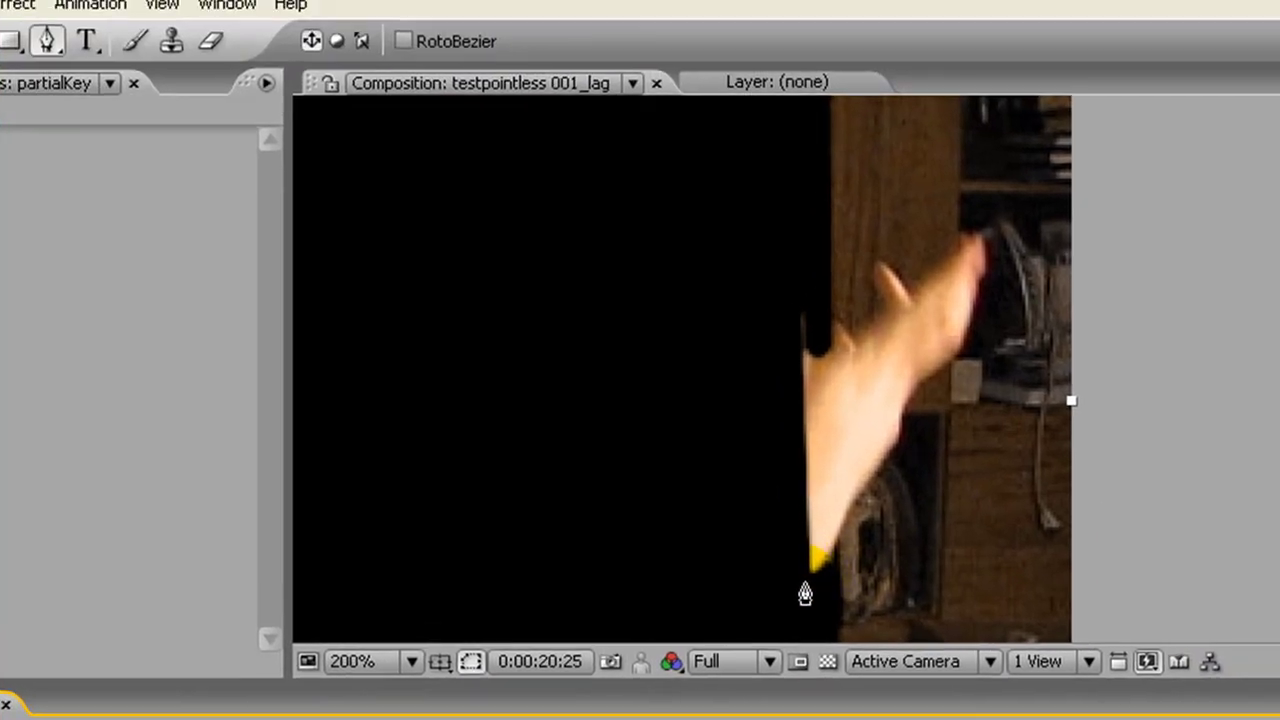
click(799, 584)
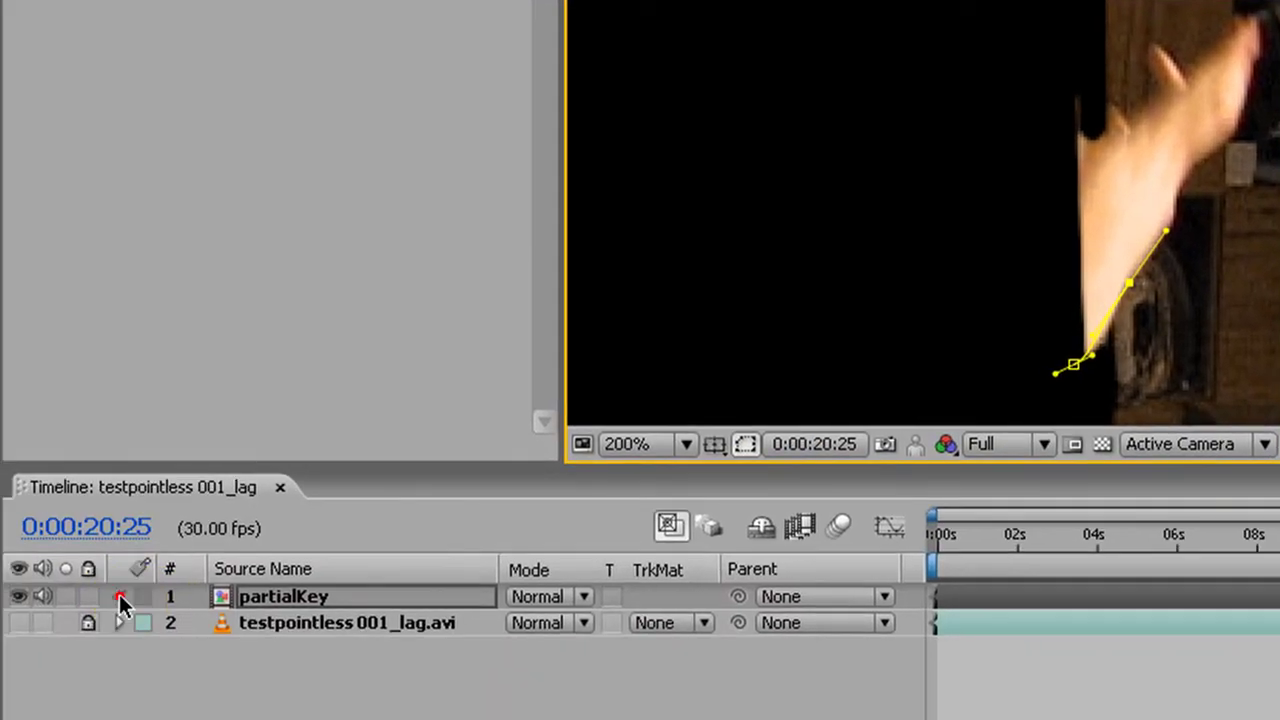
- Change the colour of partialKey's new mask to red, FF0000
click(119, 596)
click(145, 623)
click(180, 650)
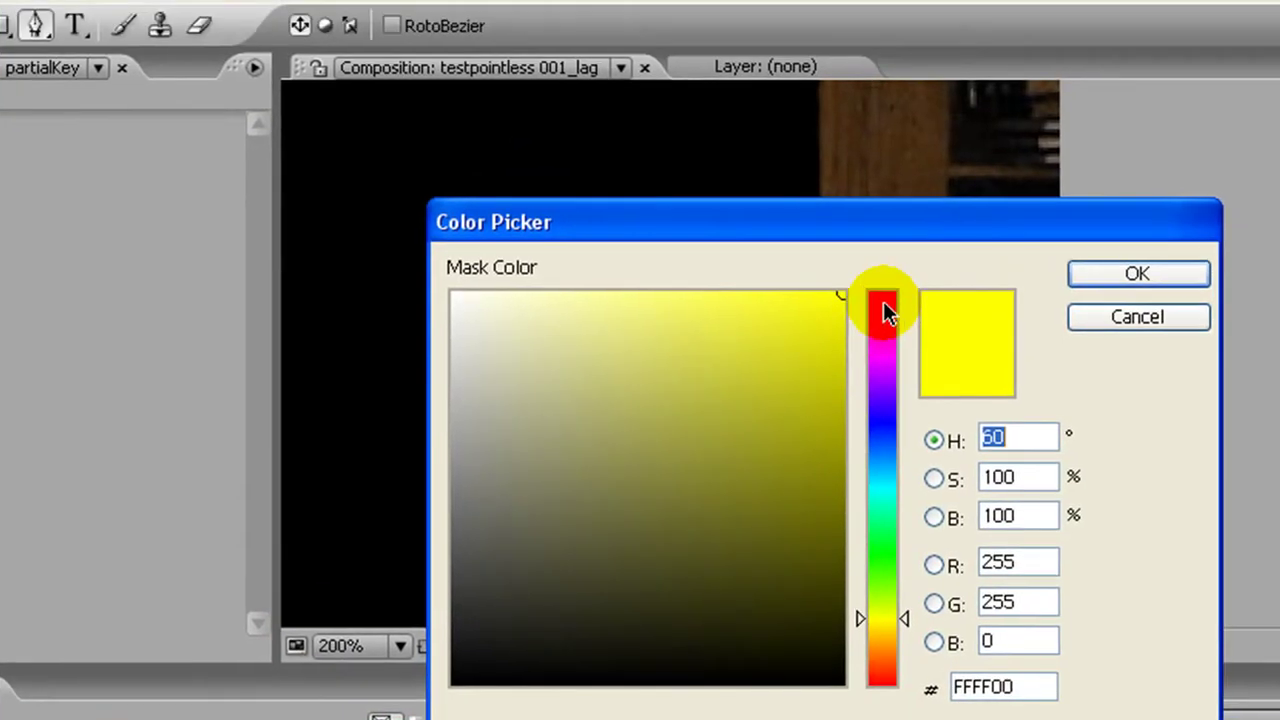
drag(976, 244, 981, 221)
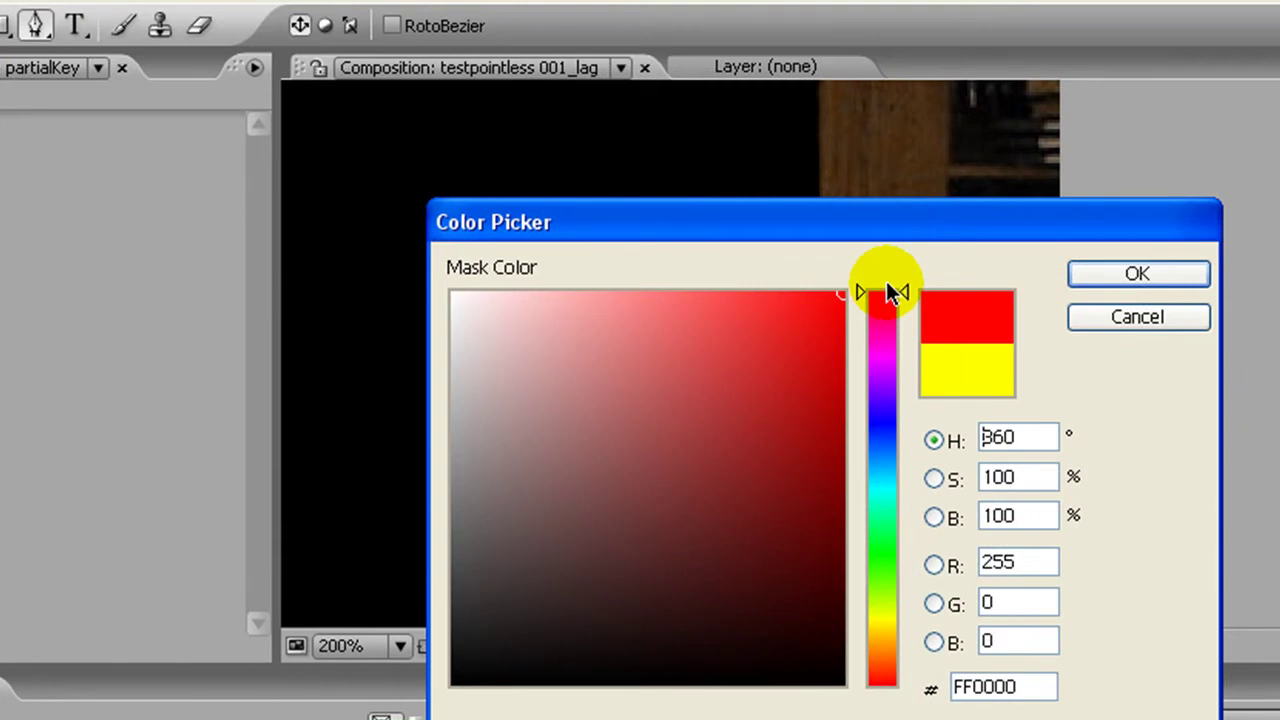
click(1117, 283)
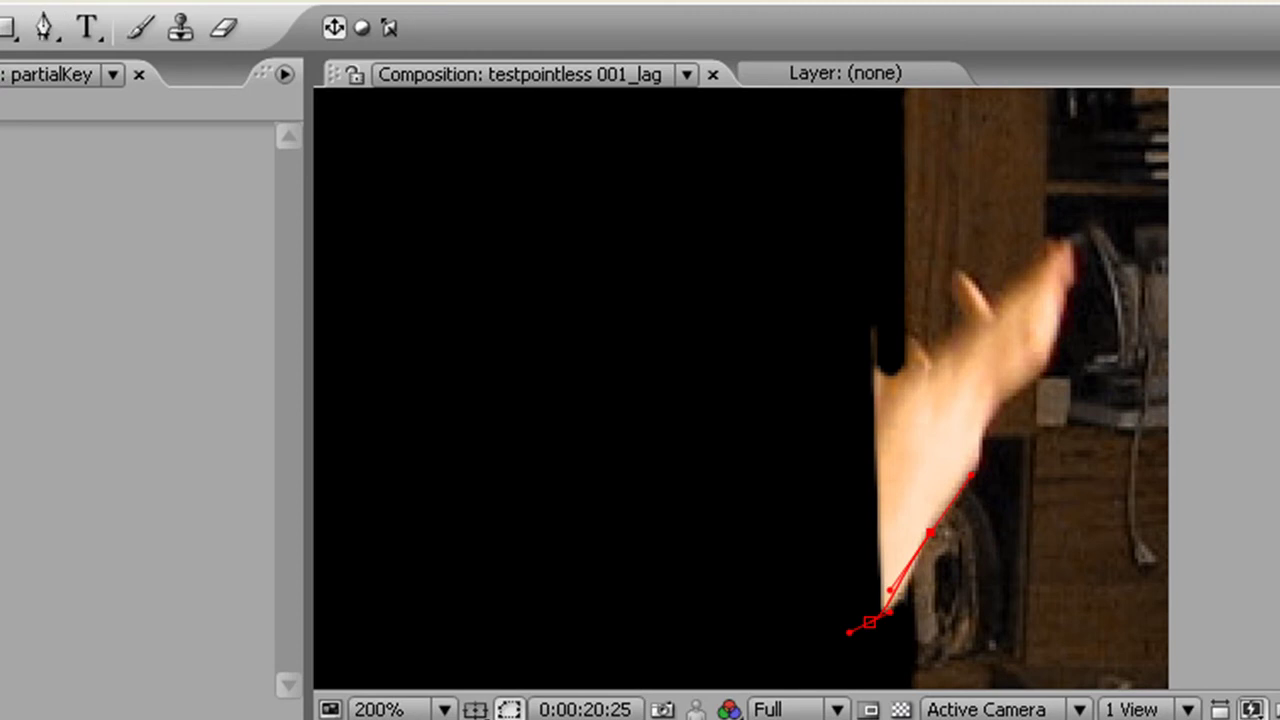
- Extend the mask up the hand's outer edge around the fingertips to the thumb, and fit the fingertip curve with its handles
click(1214, 471)
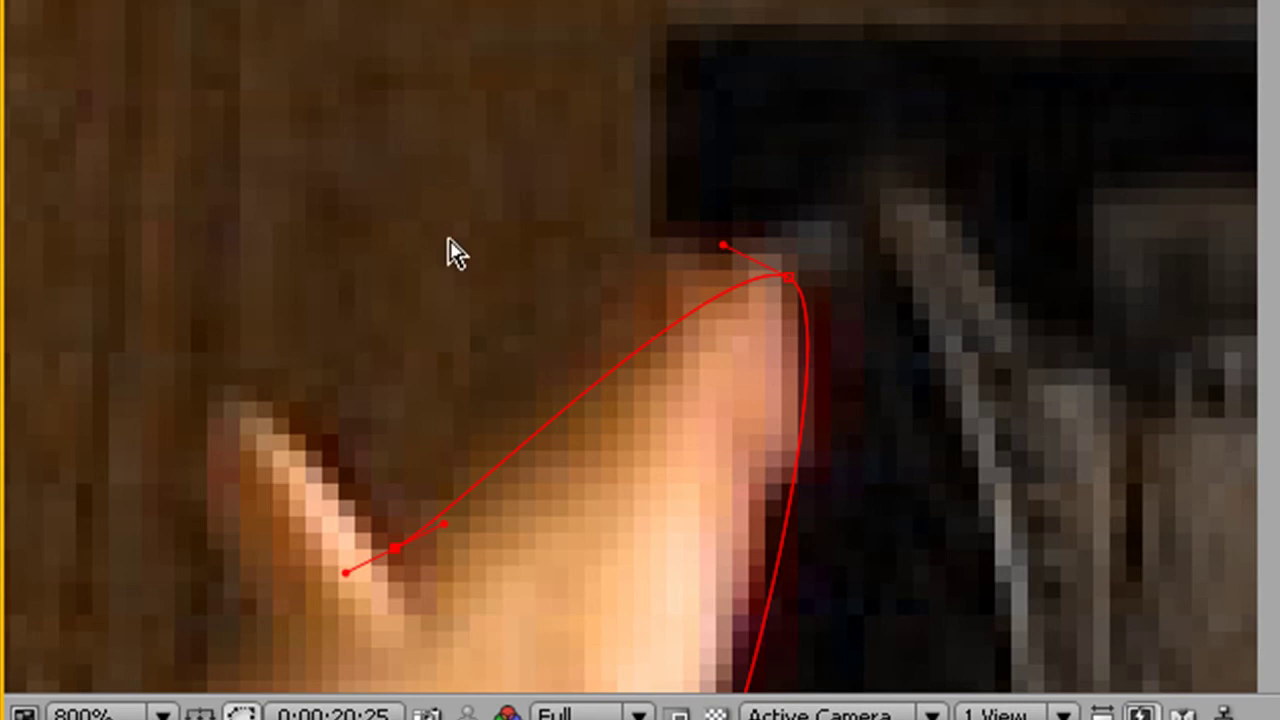
drag(725, 246, 684, 231)
drag(790, 290, 770, 272)
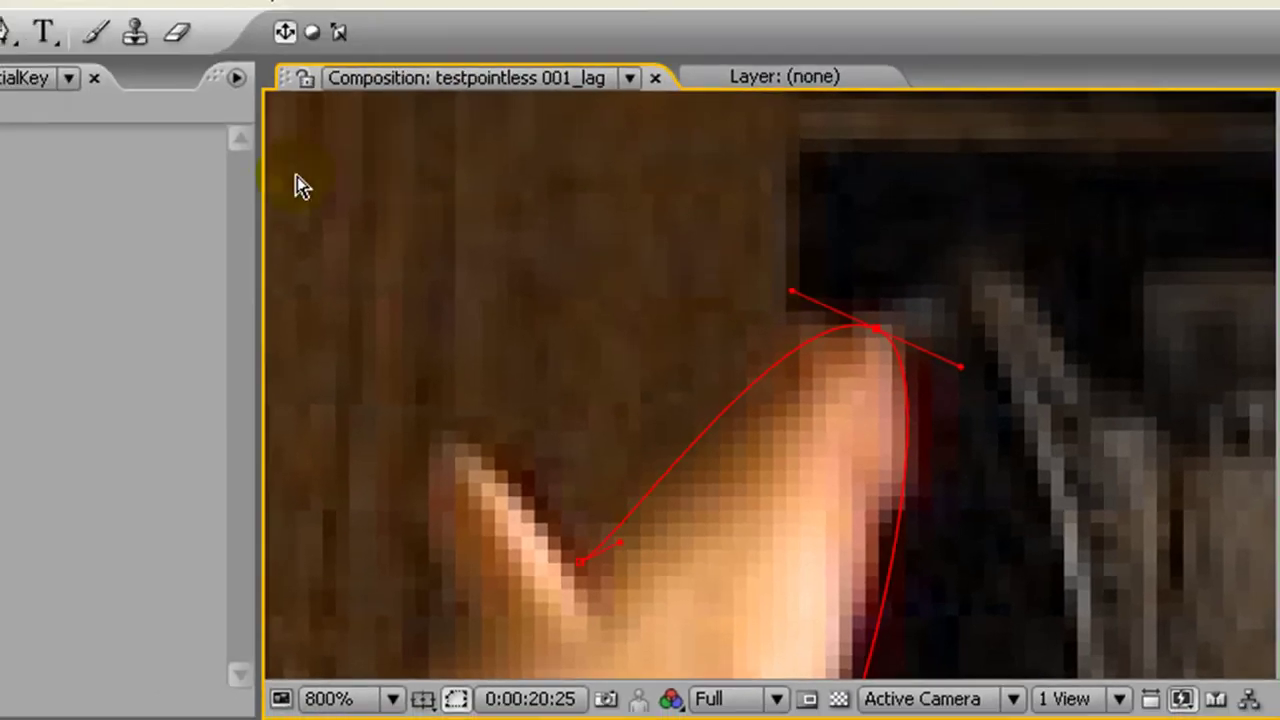
click(36, 48)
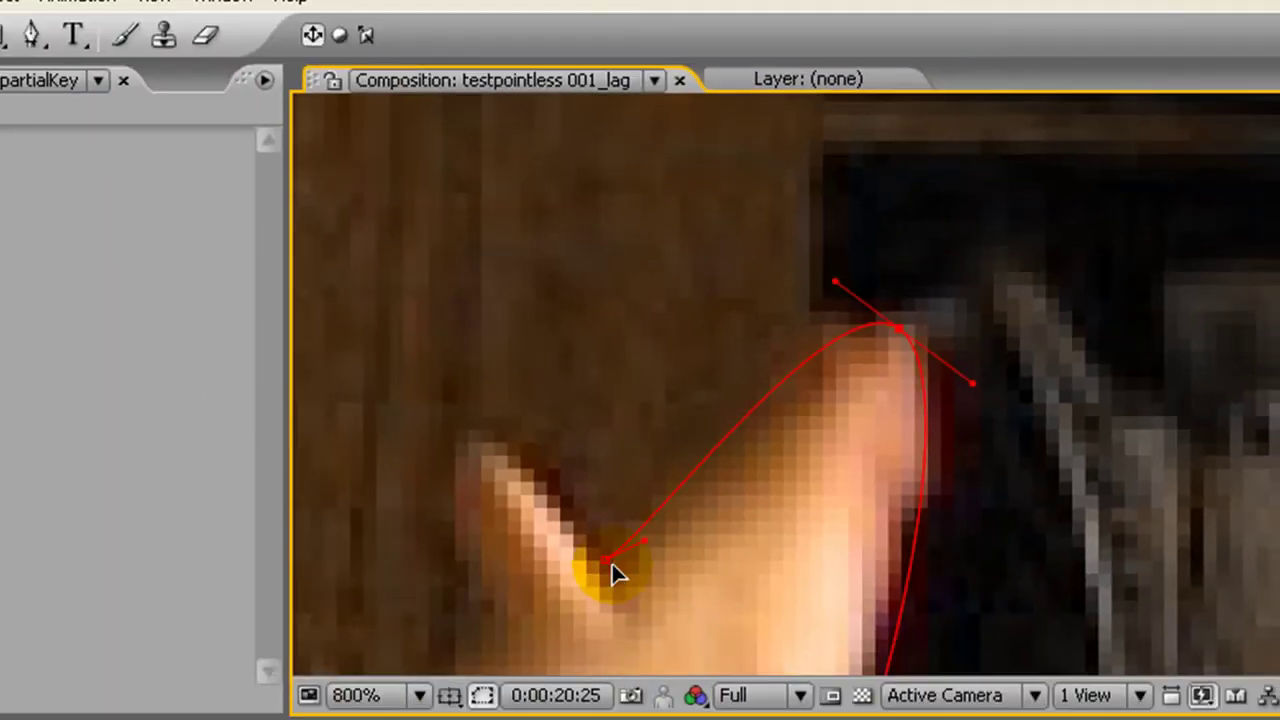
- Continue the mask around the thumb and the smaller finger up to the hand's cut-off edge
click(318, 709)
drag(509, 524, 860, 345)
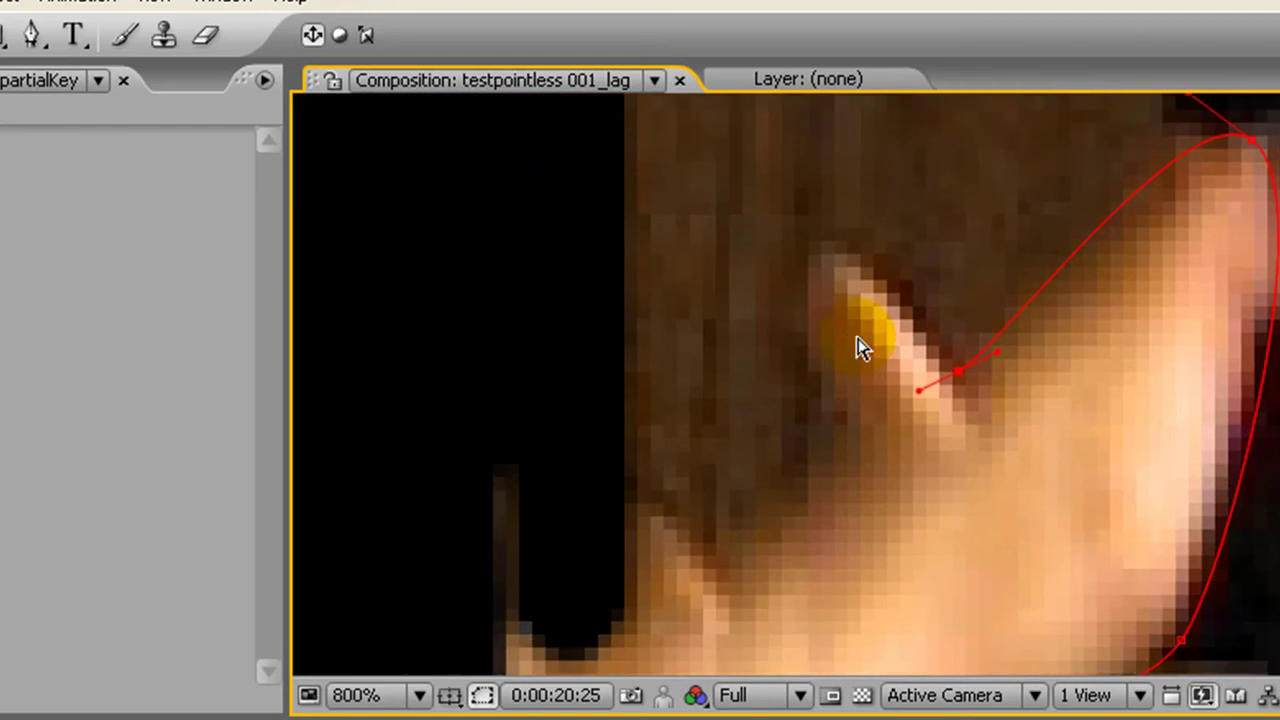
click(860, 316)
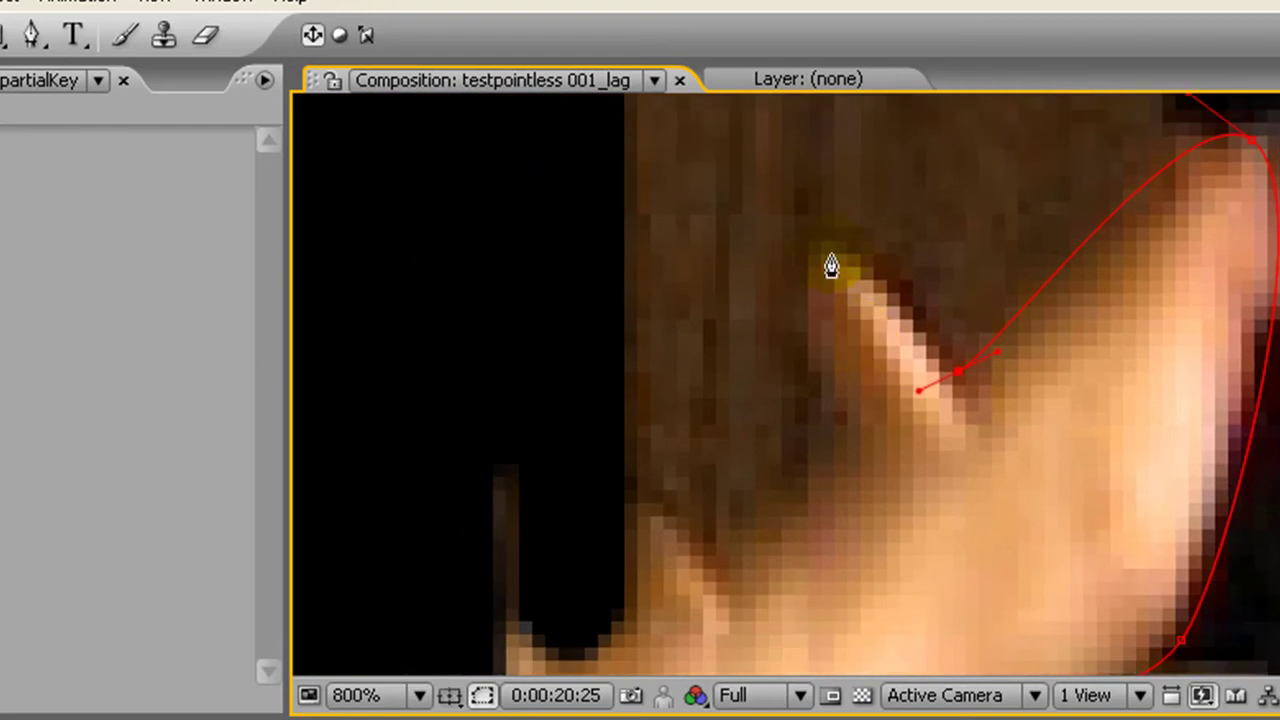
drag(802, 290, 791, 302)
key(g)
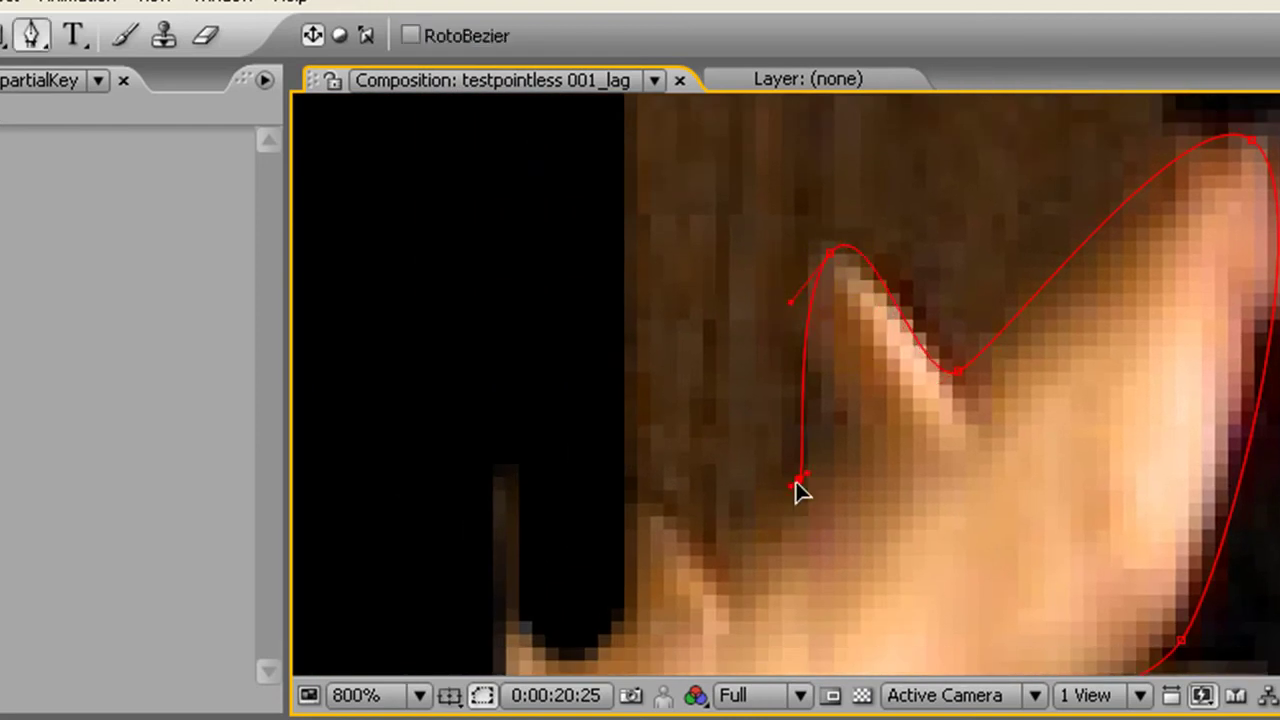
drag(748, 540, 960, 391)
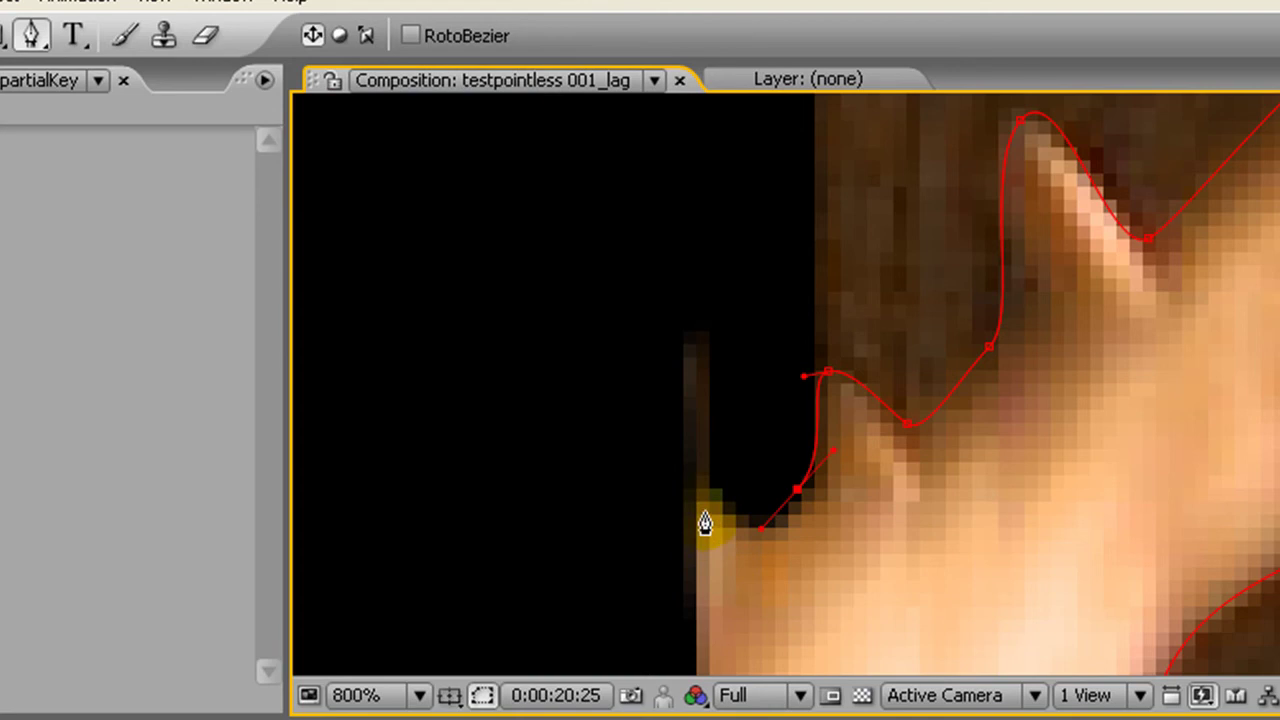
drag(677, 516, 635, 567)
- Close the hand mask by routing it through the empty black area beside the cut-off arm
drag(731, 623, 942, 108)
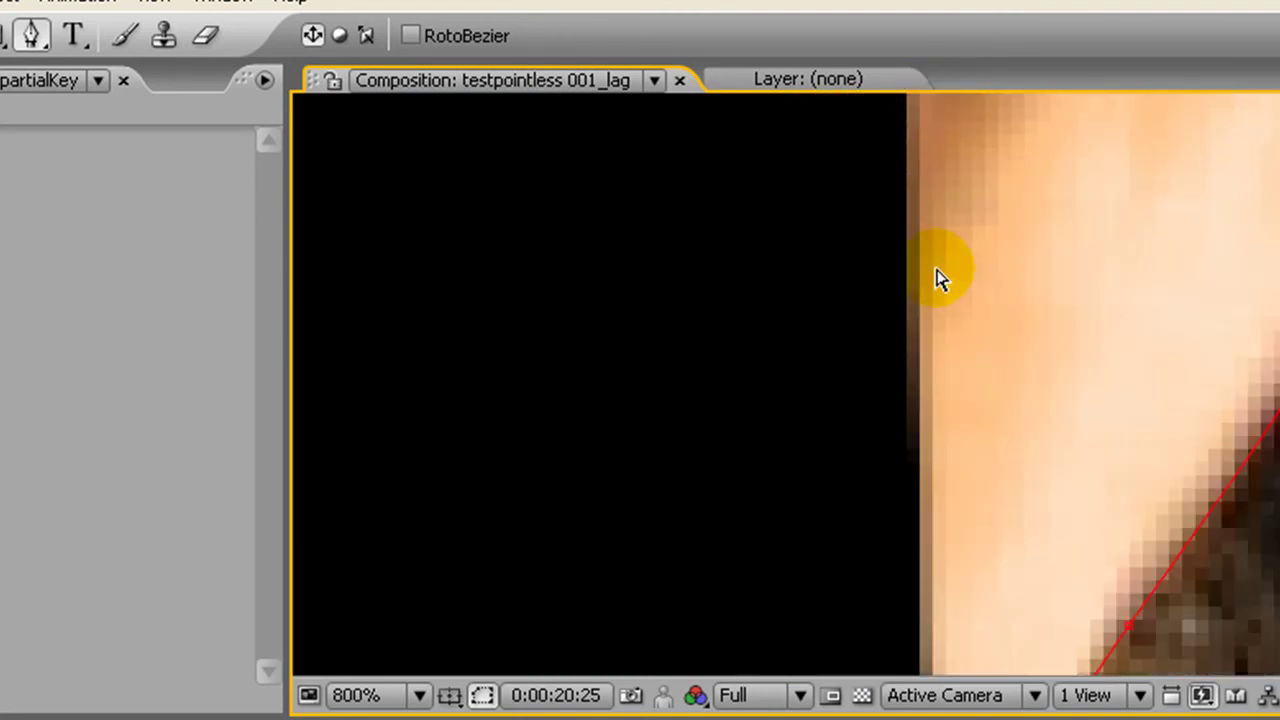
ctrl+alt+click(935, 269)
drag(896, 406, 912, 327)
drag(725, 412, 748, 475)
click(861, 650)
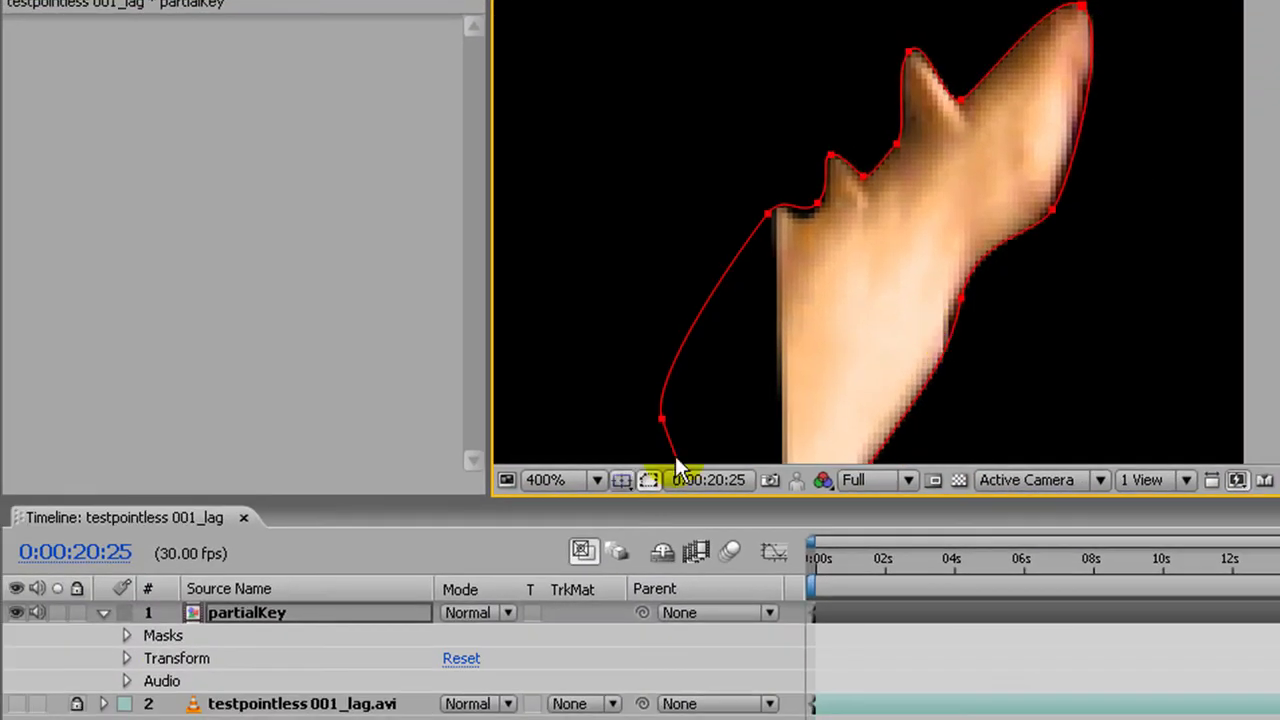
- Set partialKey's Mask 1 mode to None and enable Mask Shape keyframing at 0:00:20:25
click(126, 635)
click(512, 660)
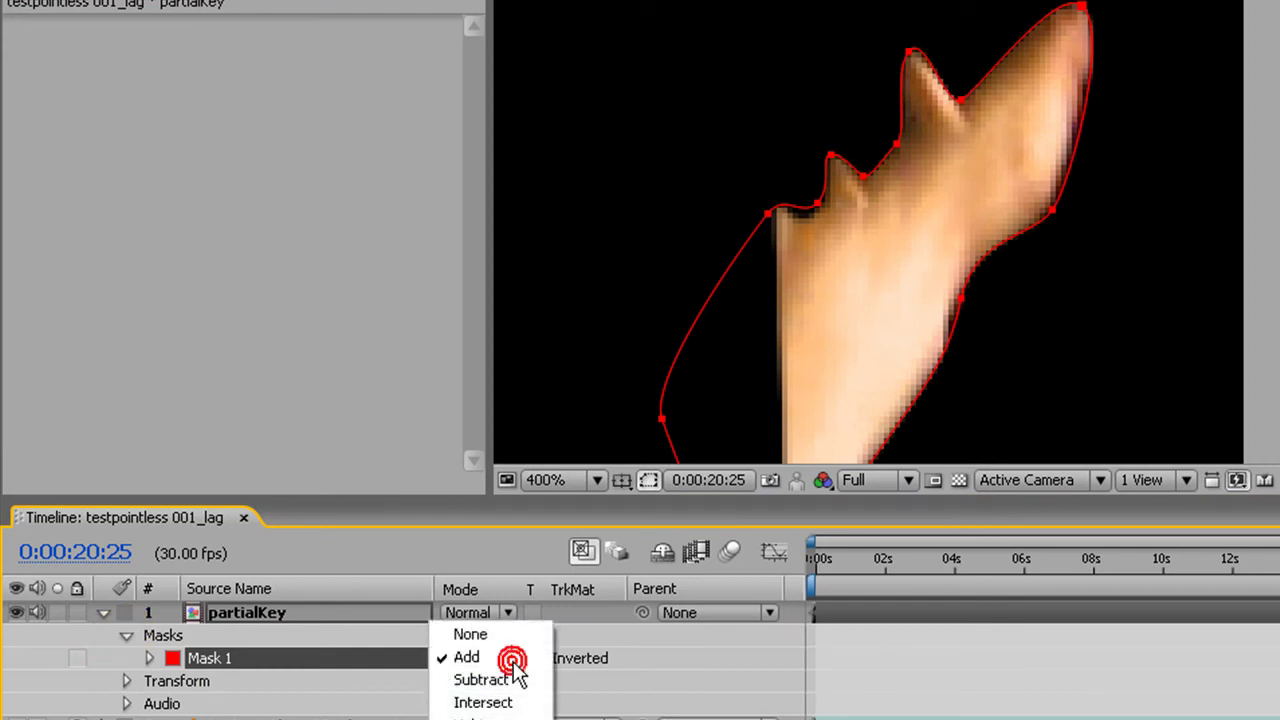
click(512, 636)
drag(1014, 91, 1085, 0)
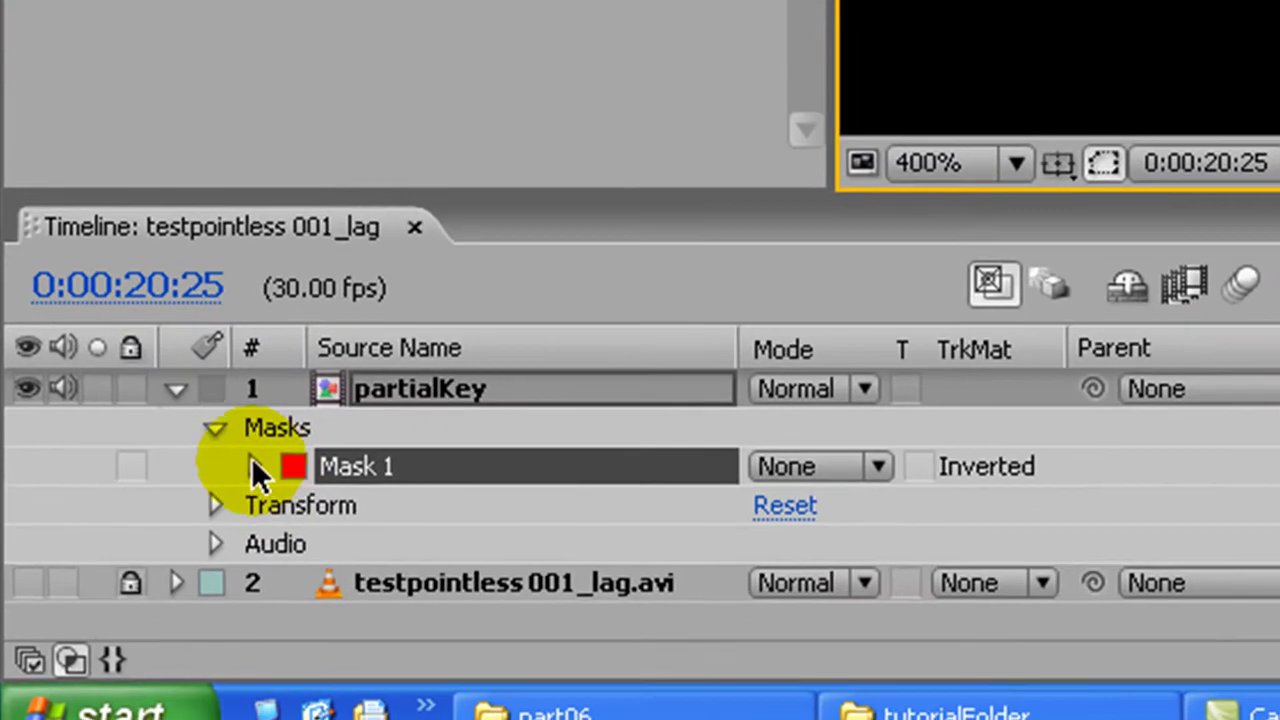
click(194, 575)
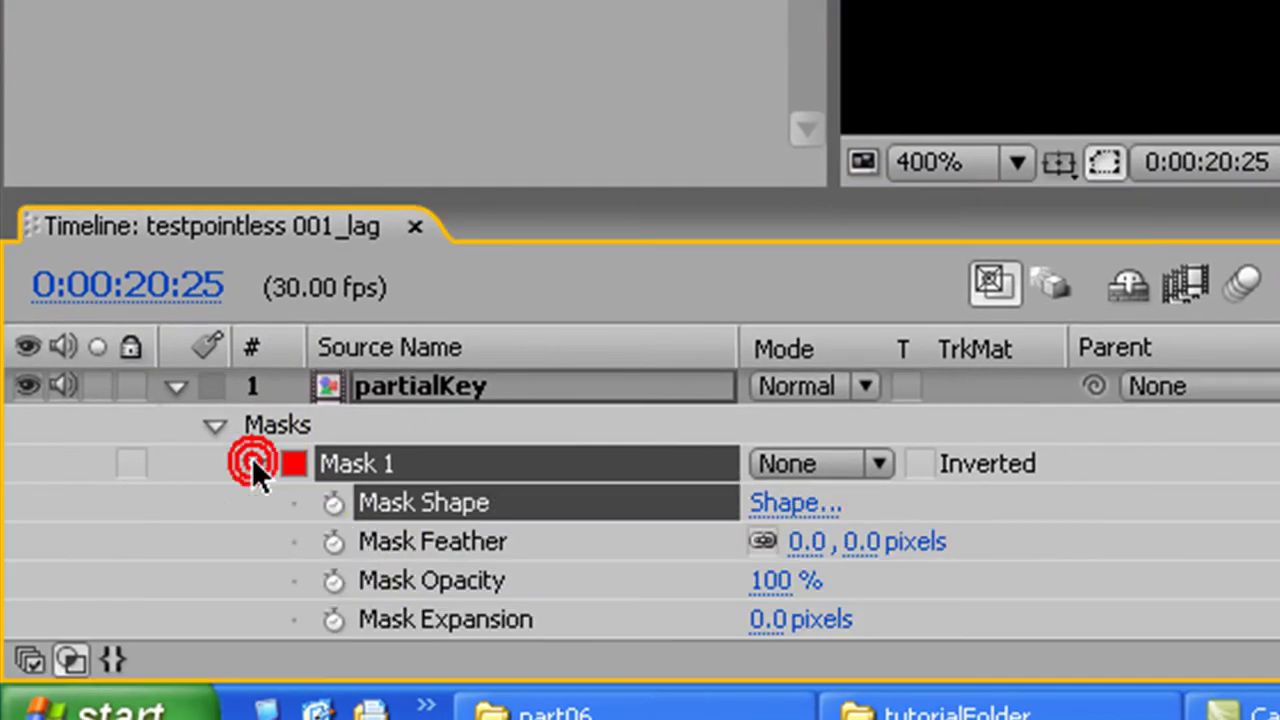
click(334, 504)
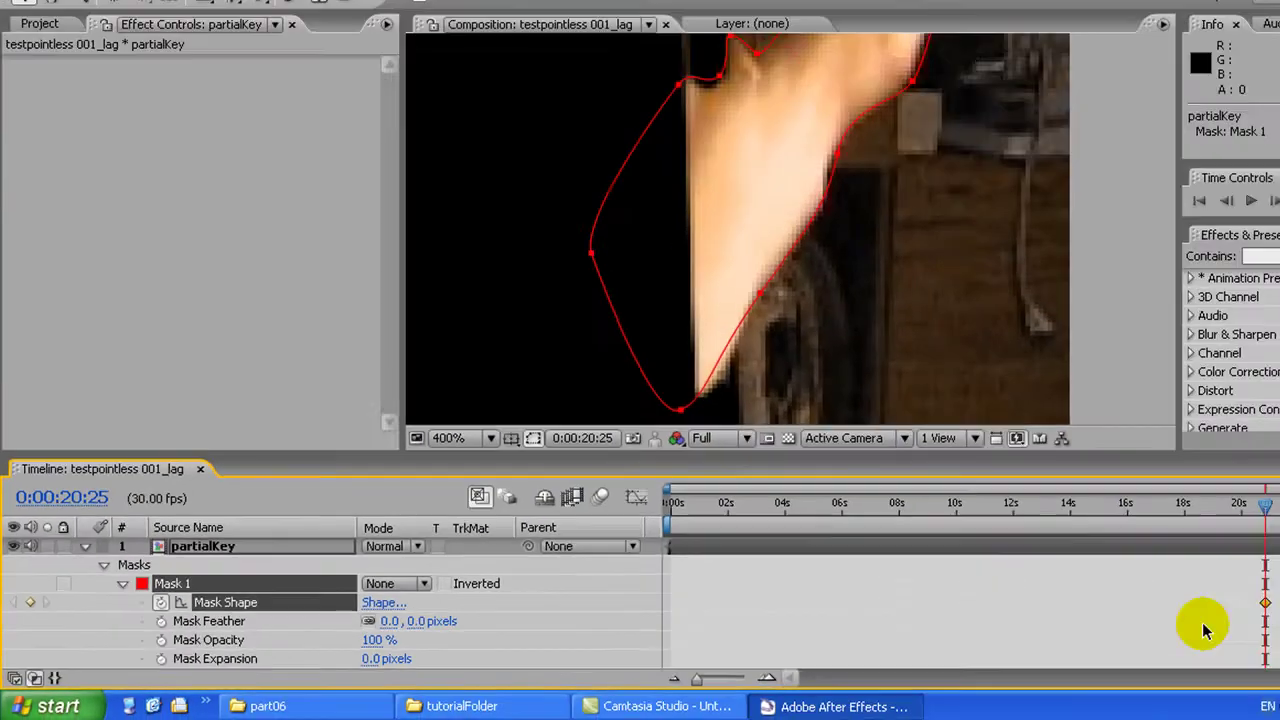
- At 0:00:20:28, move the whole Mask 1 so that its tip meets the hand's fingertips
drag(612, 677, 634, 680)
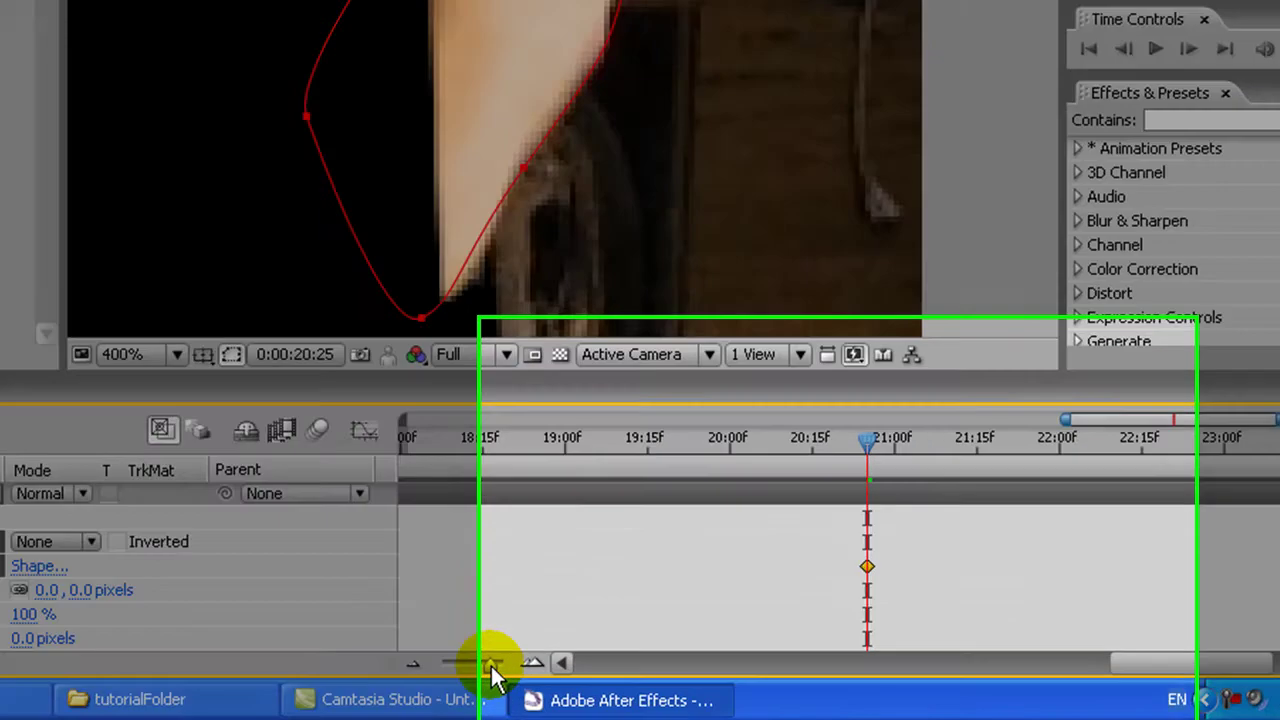
mouse_move(492, 668)
mouse_down()
mouse_move(507, 667)
mouse_move(490, 668)
mouse_up()
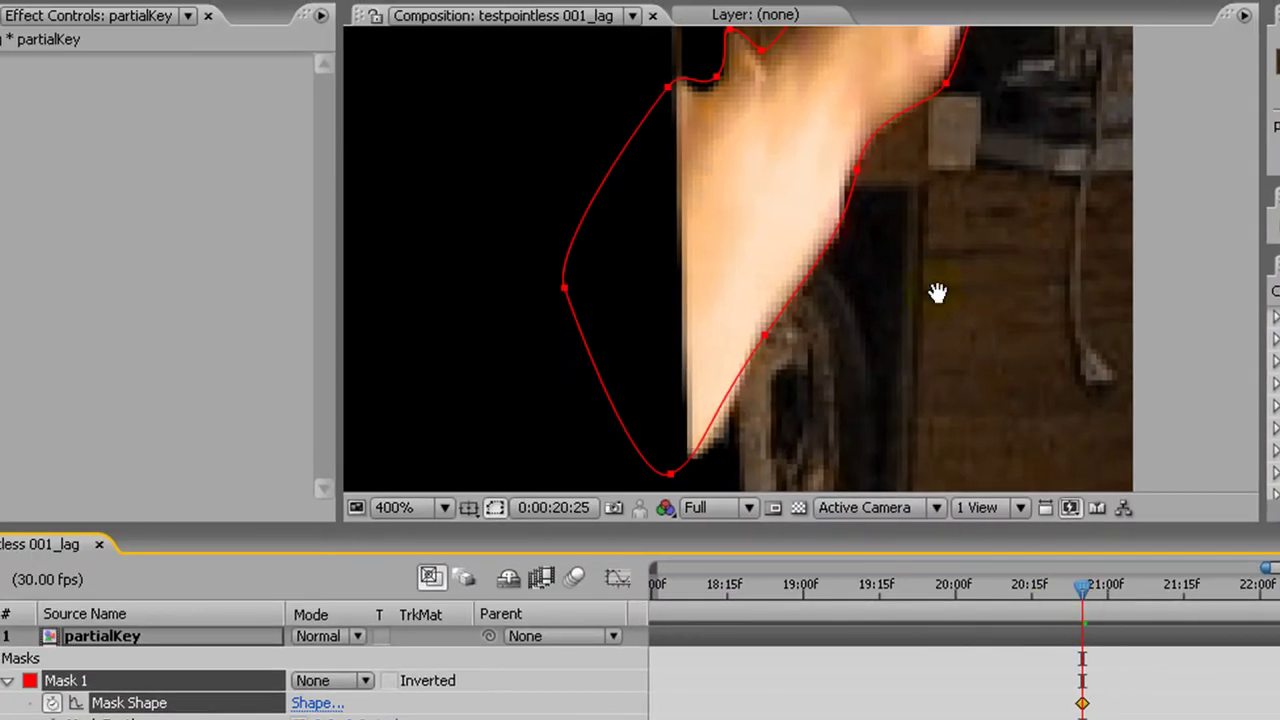
drag(937, 292, 925, 437)
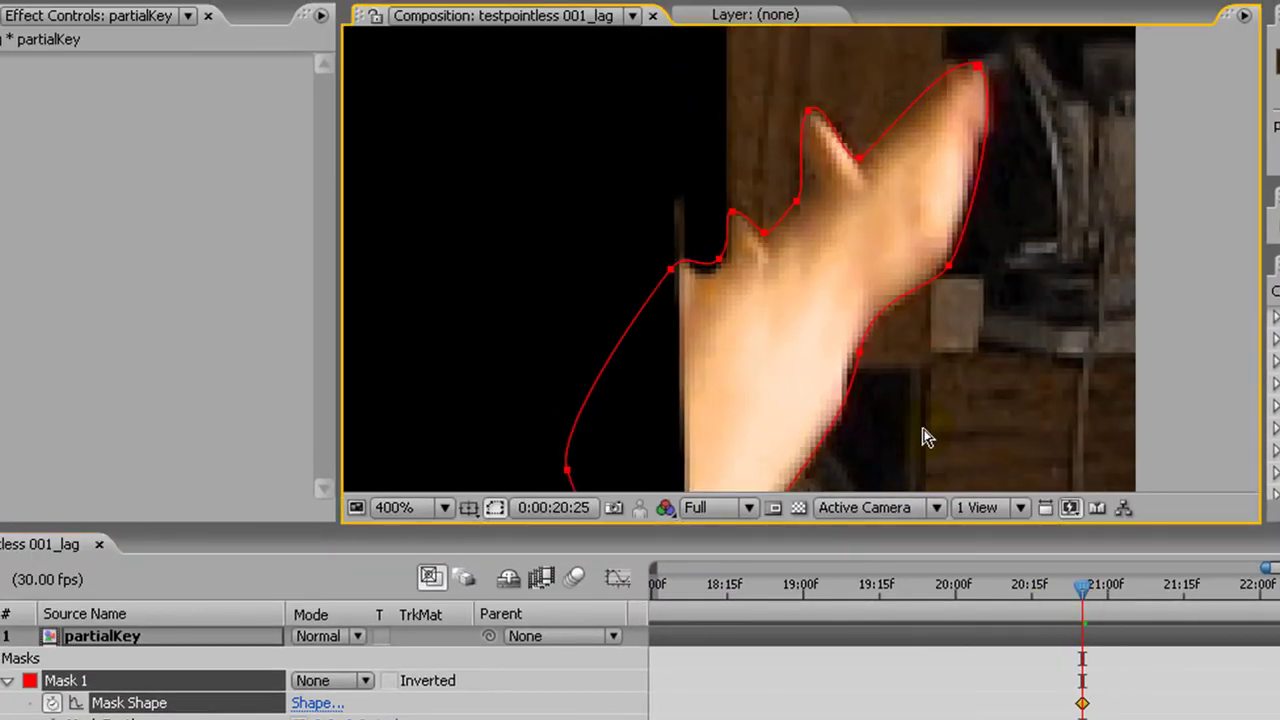
alt+click(910, 332)
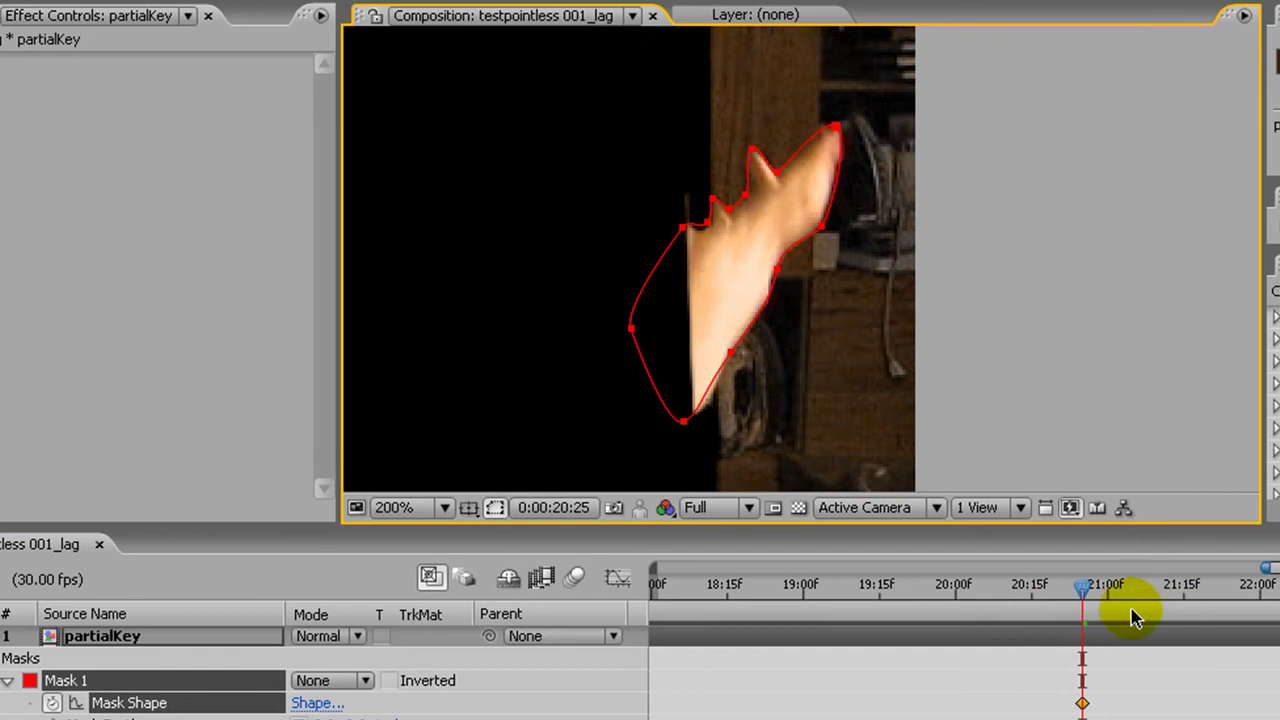
drag(1085, 596, 1100, 594)
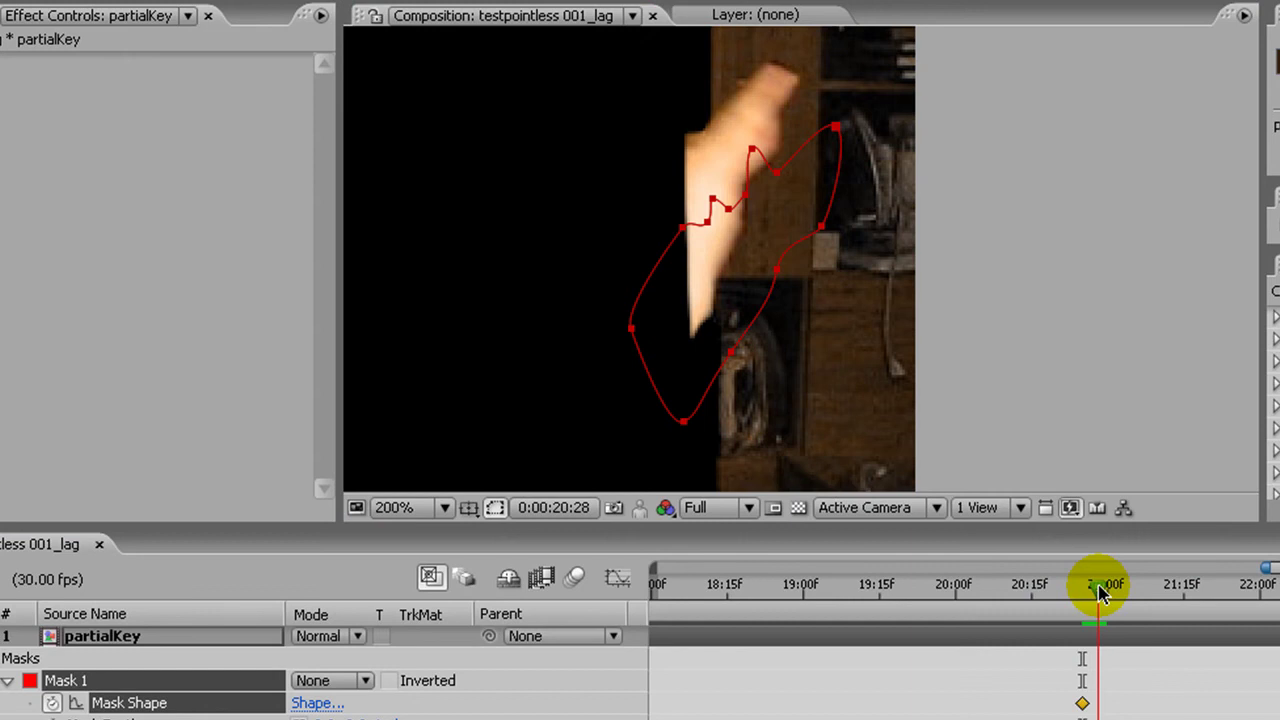
click(1094, 366)
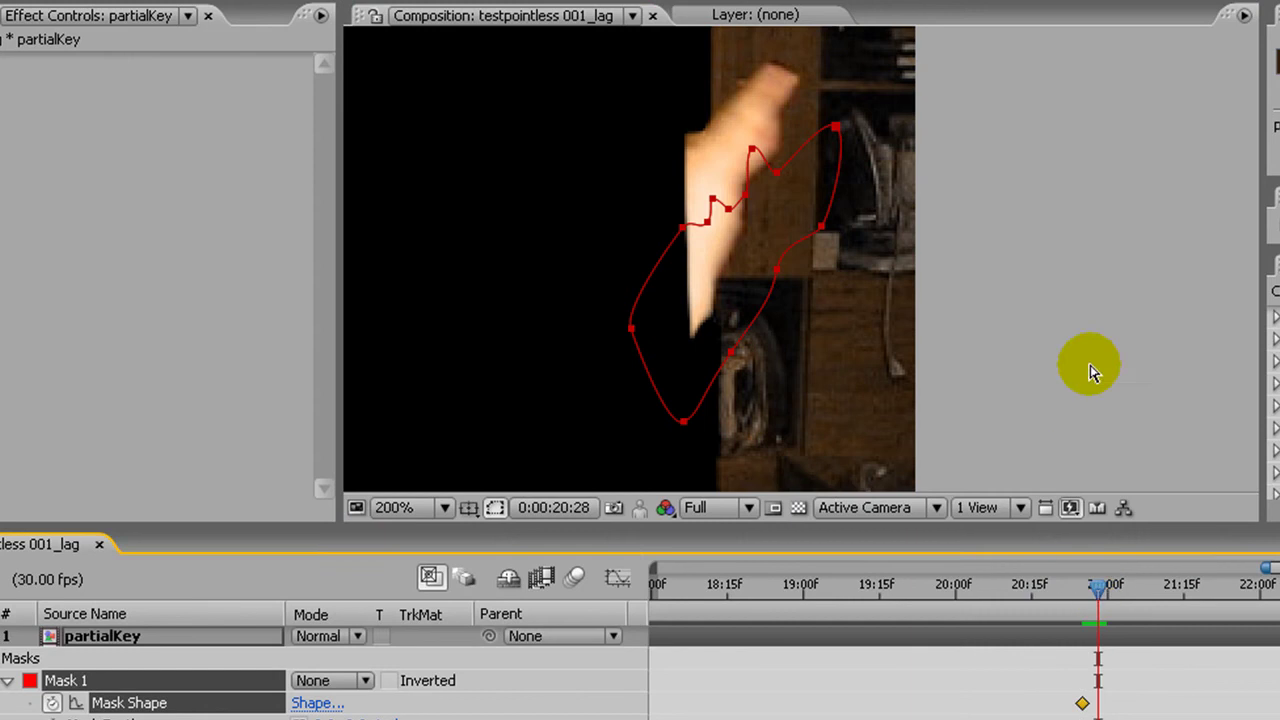
click(60, 682)
drag(823, 233, 923, 346)
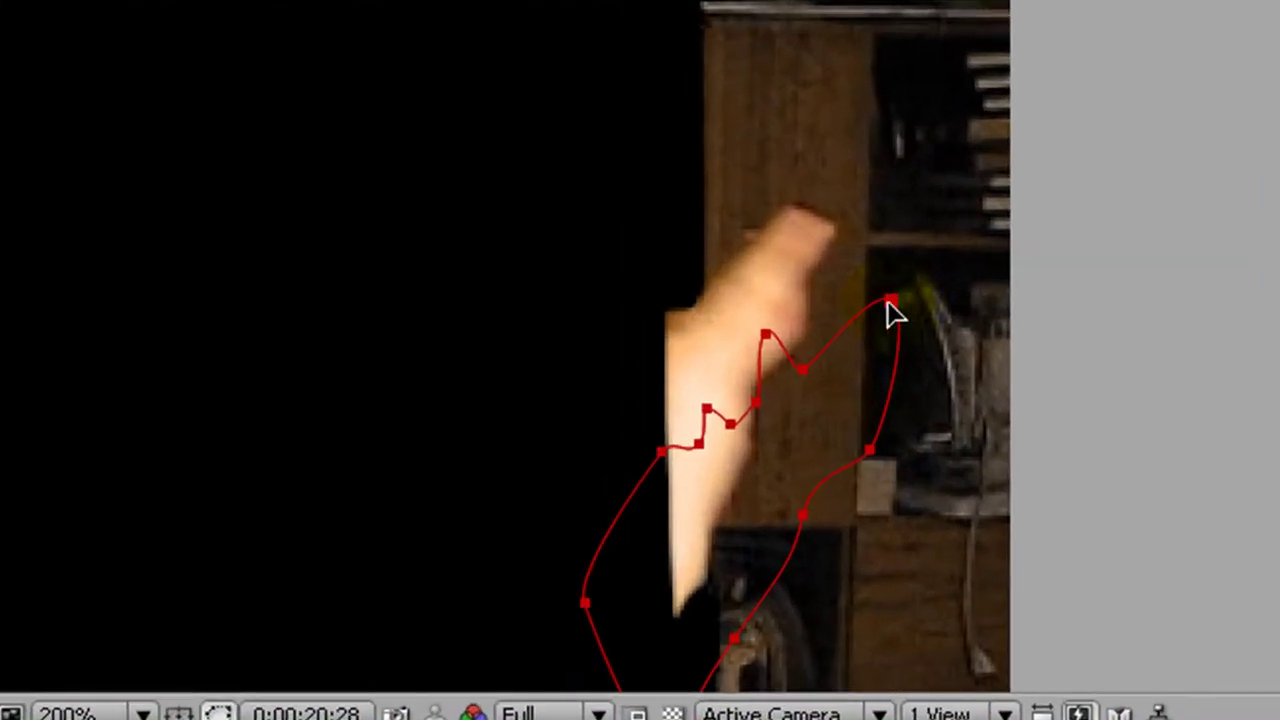
drag(888, 302, 815, 202)
click(1097, 240)
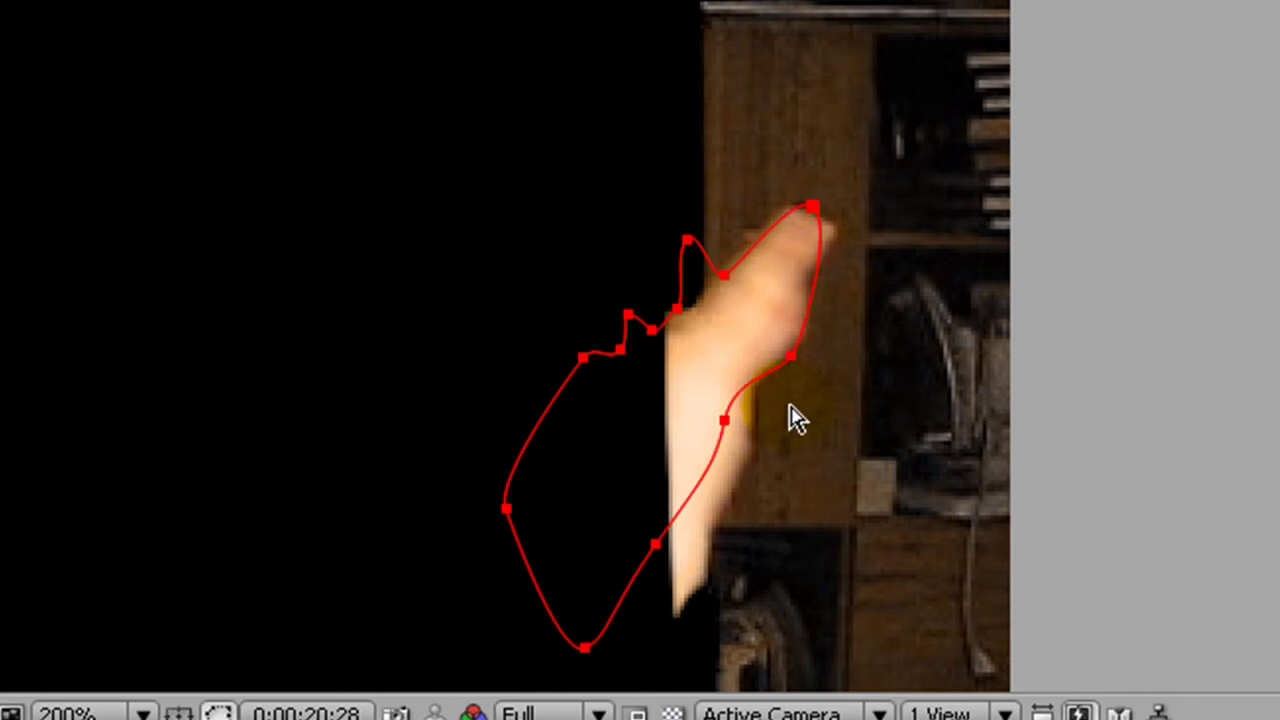
click(737, 310)
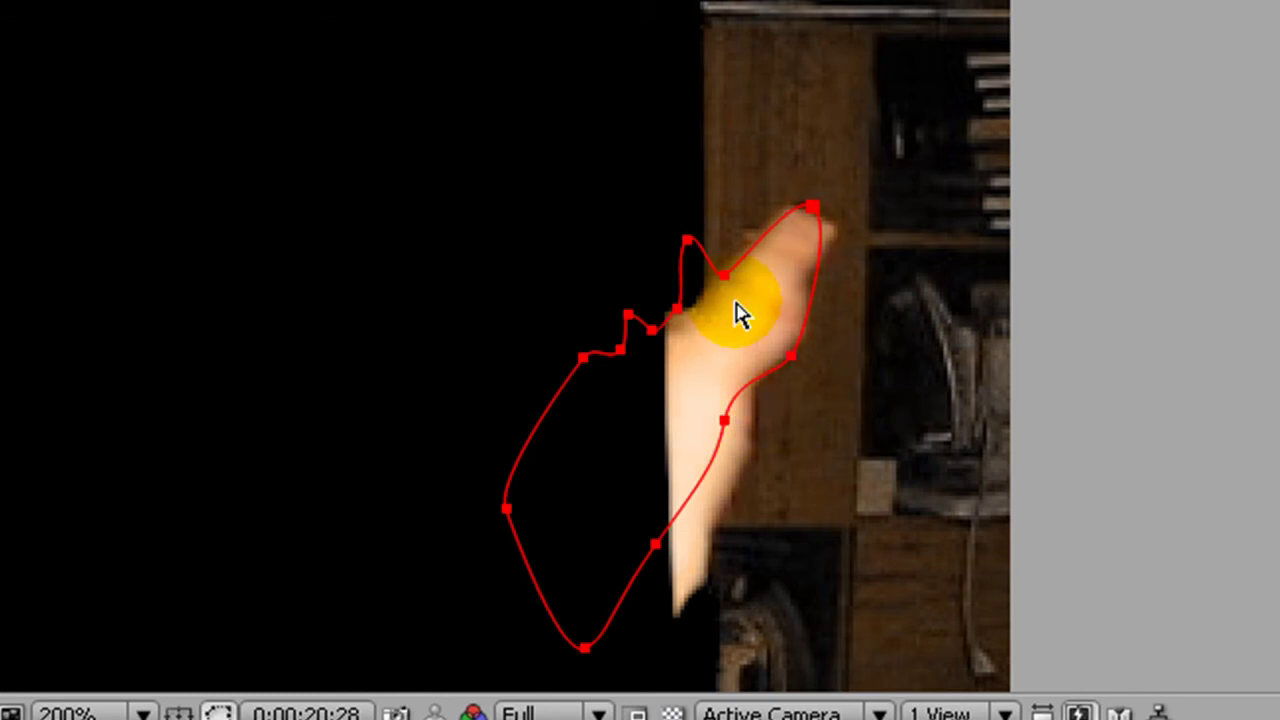
click(775, 347)
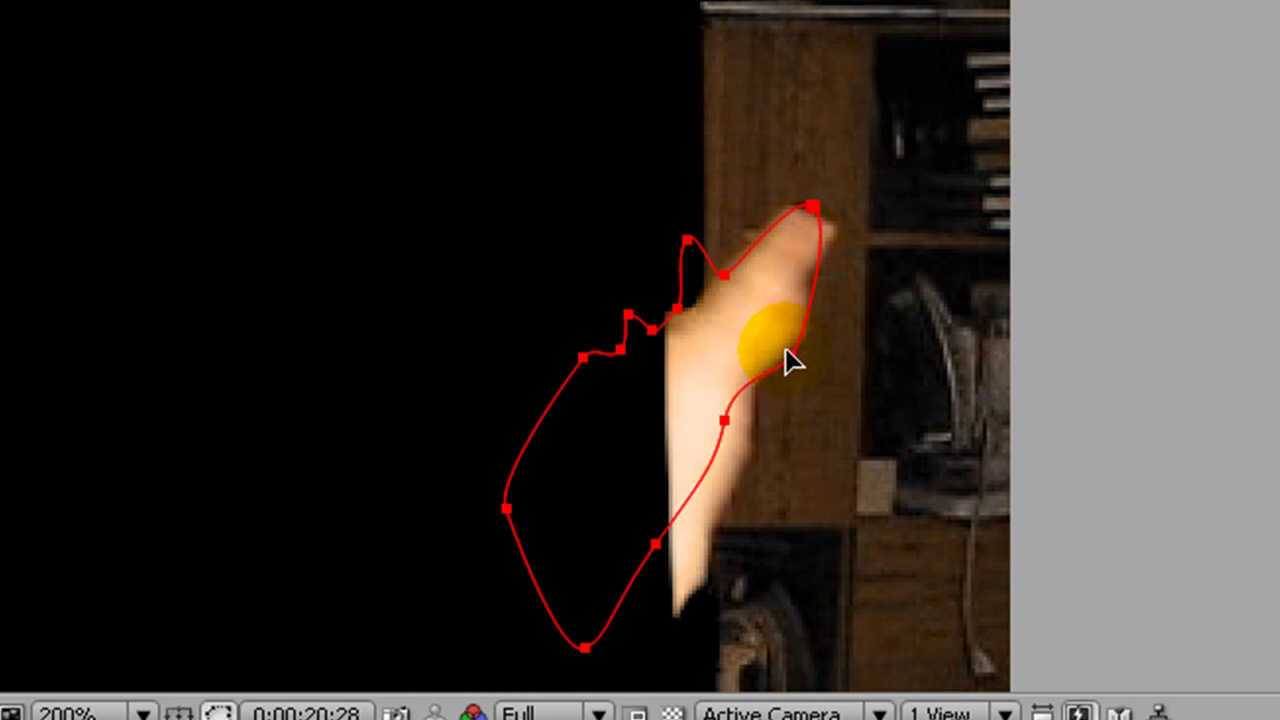
- At 0:00:20:28, rotate Mask 1 slightly counterclockwise and shift it so its outline lines up with the hand and arm
double_click(785, 360)
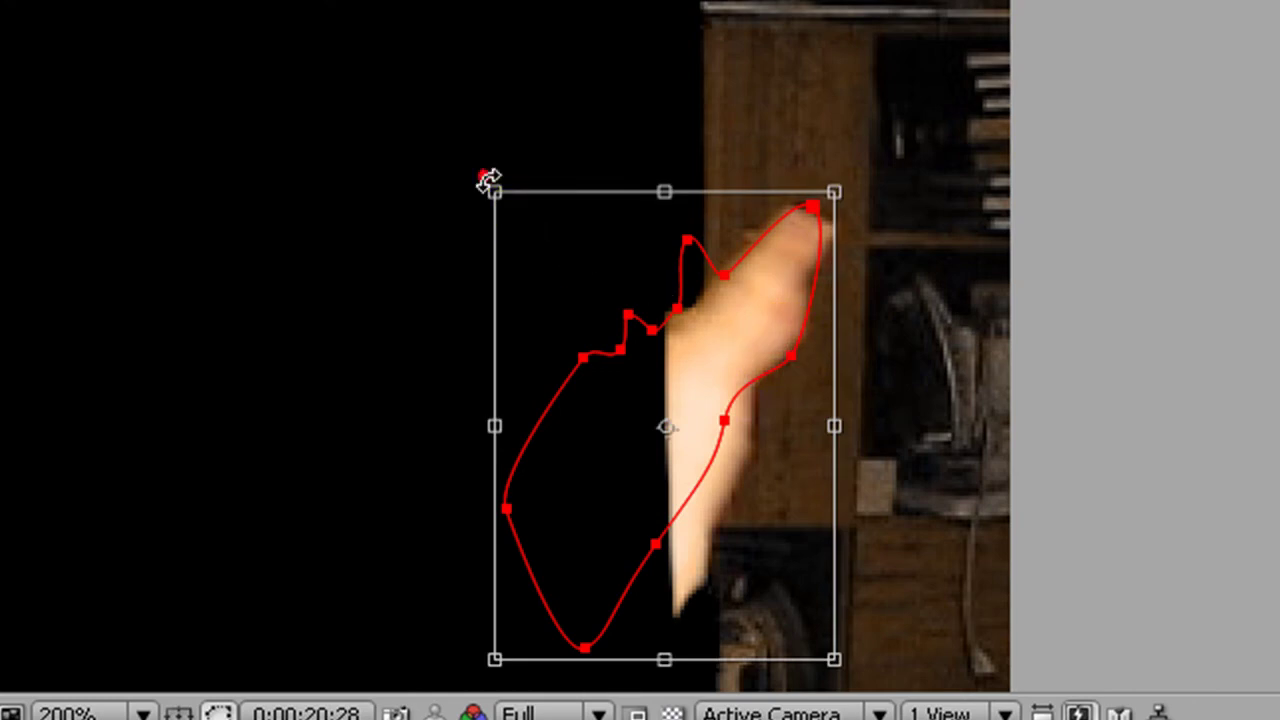
drag(488, 180, 440, 235)
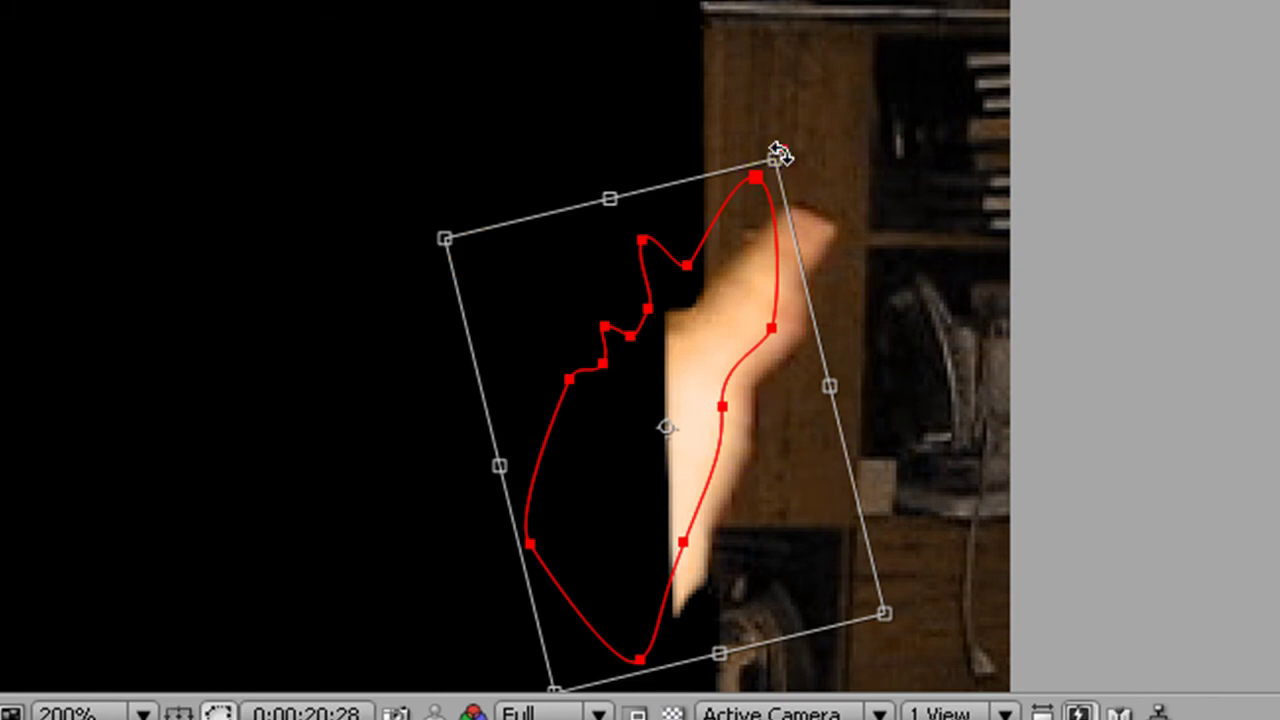
drag(779, 152, 926, 338)
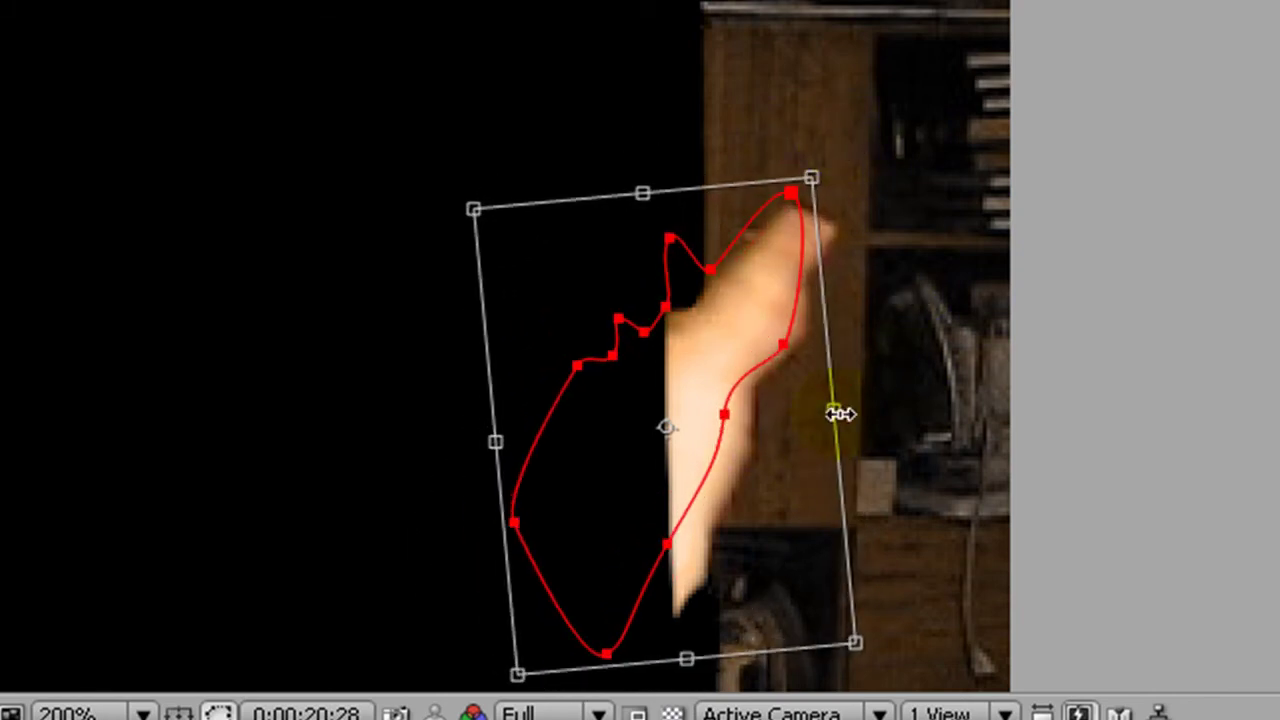
mouse_move(838, 413)
mouse_down()
mouse_move(923, 409)
mouse_move(848, 420)
mouse_up()
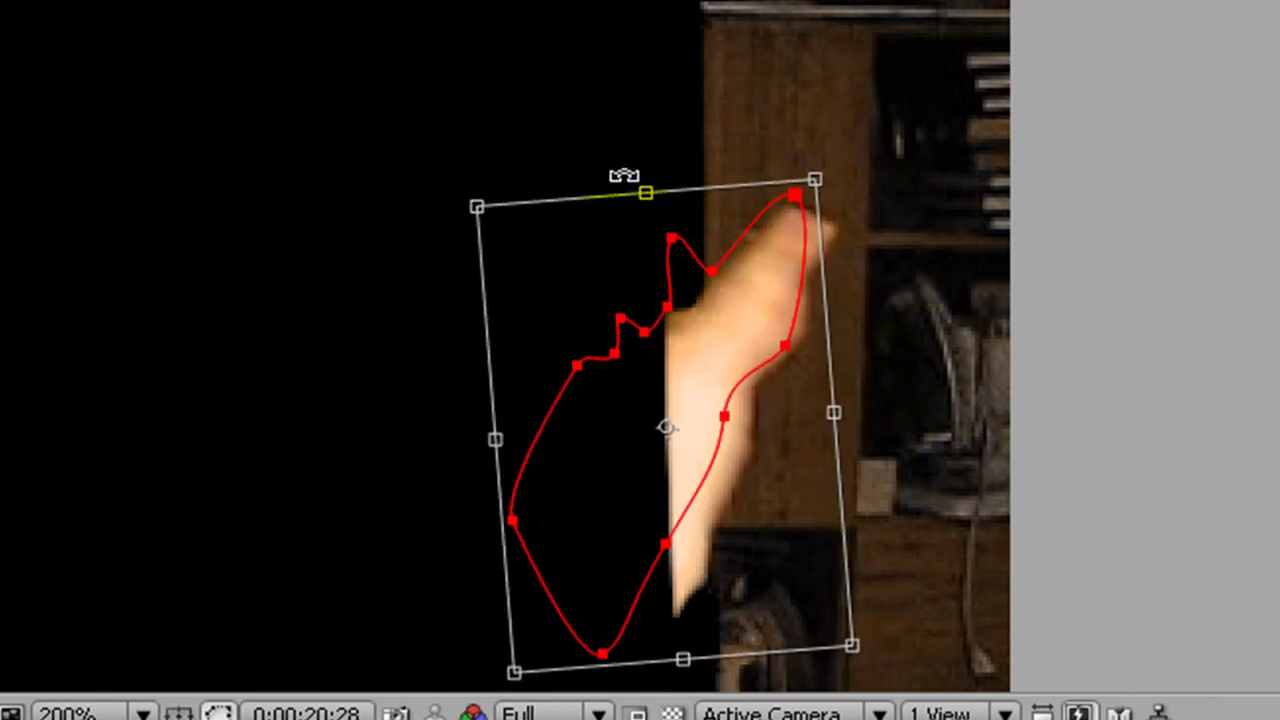
mouse_move(647, 188)
mouse_down()
mouse_move(640, 134)
mouse_move(641, 210)
mouse_up()
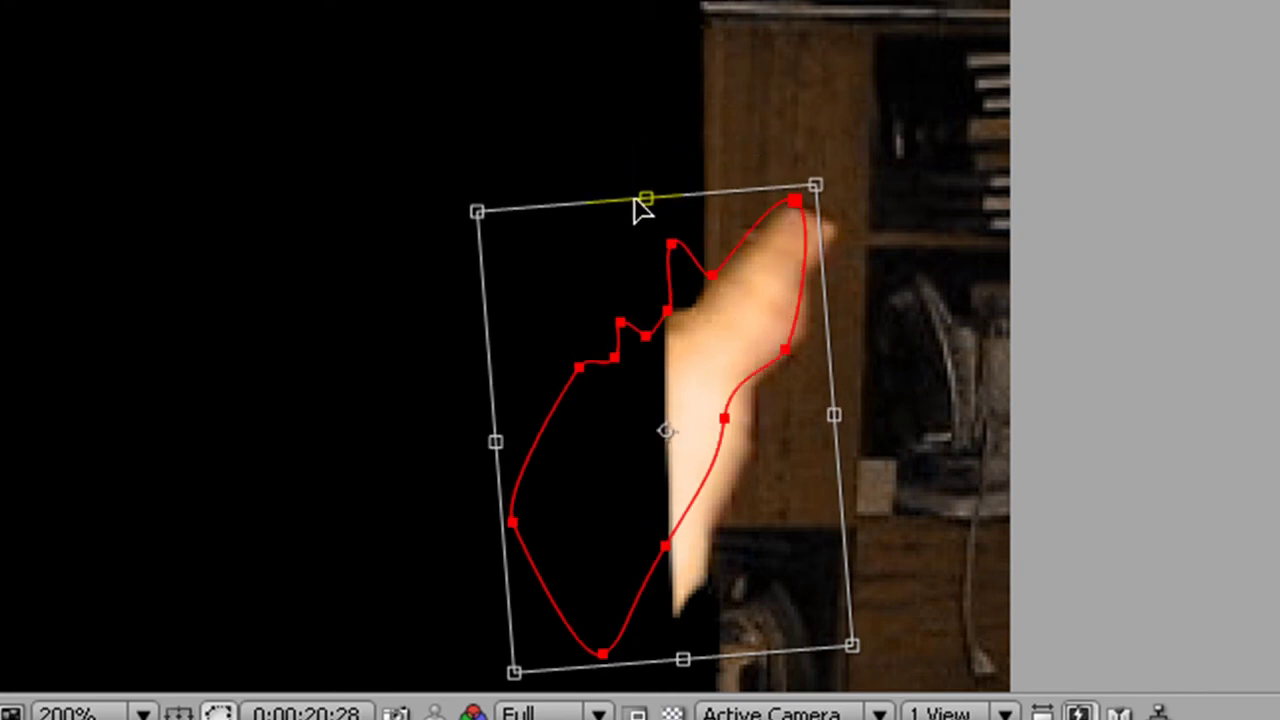
drag(643, 395, 671, 389)
drag(506, 196, 487, 219)
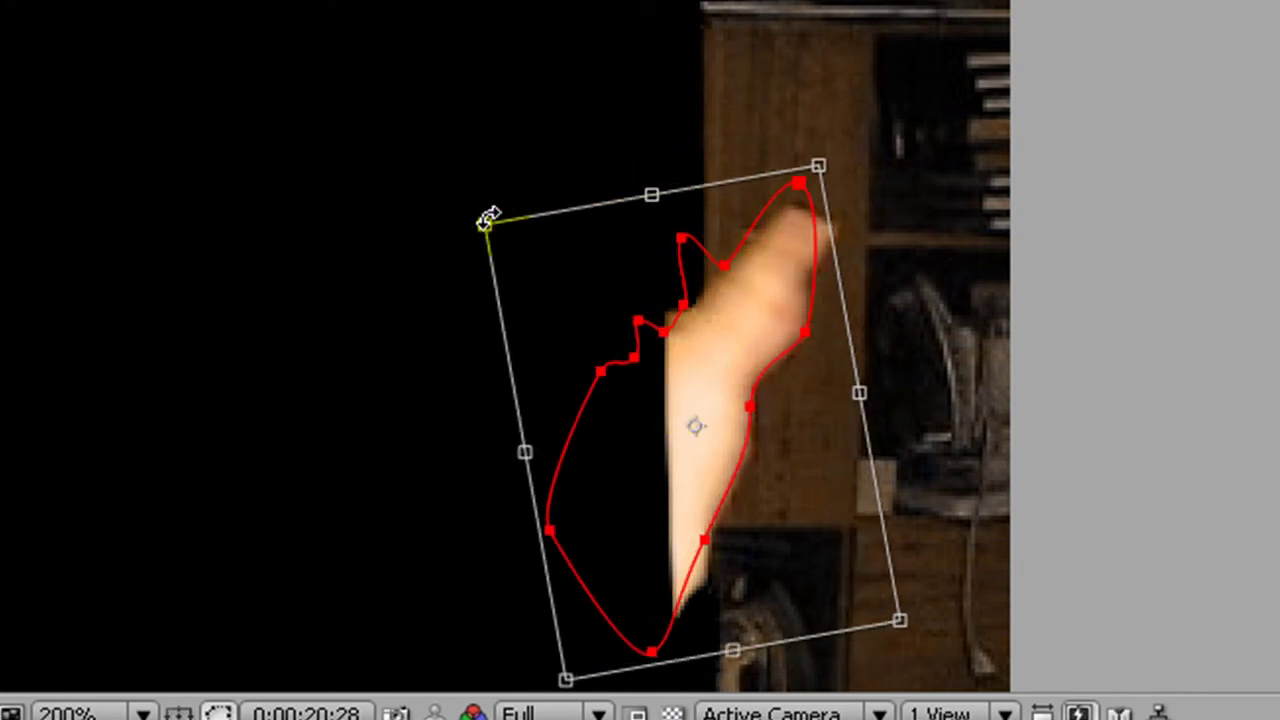
drag(717, 350, 726, 363)
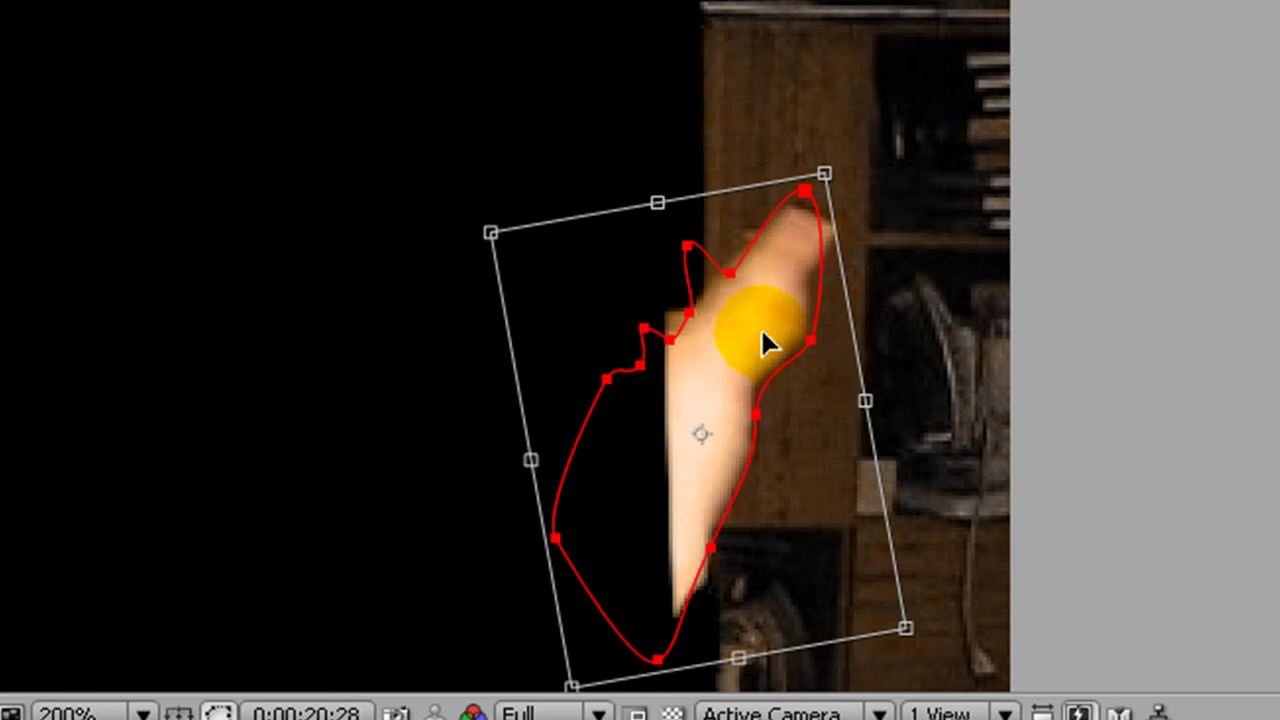
double_click(757, 338)
- Reshape Mask 1 at 0:00:20:28 by moving its individual upper-edge and fingertip points onto the hand's outline
click(800, 265)
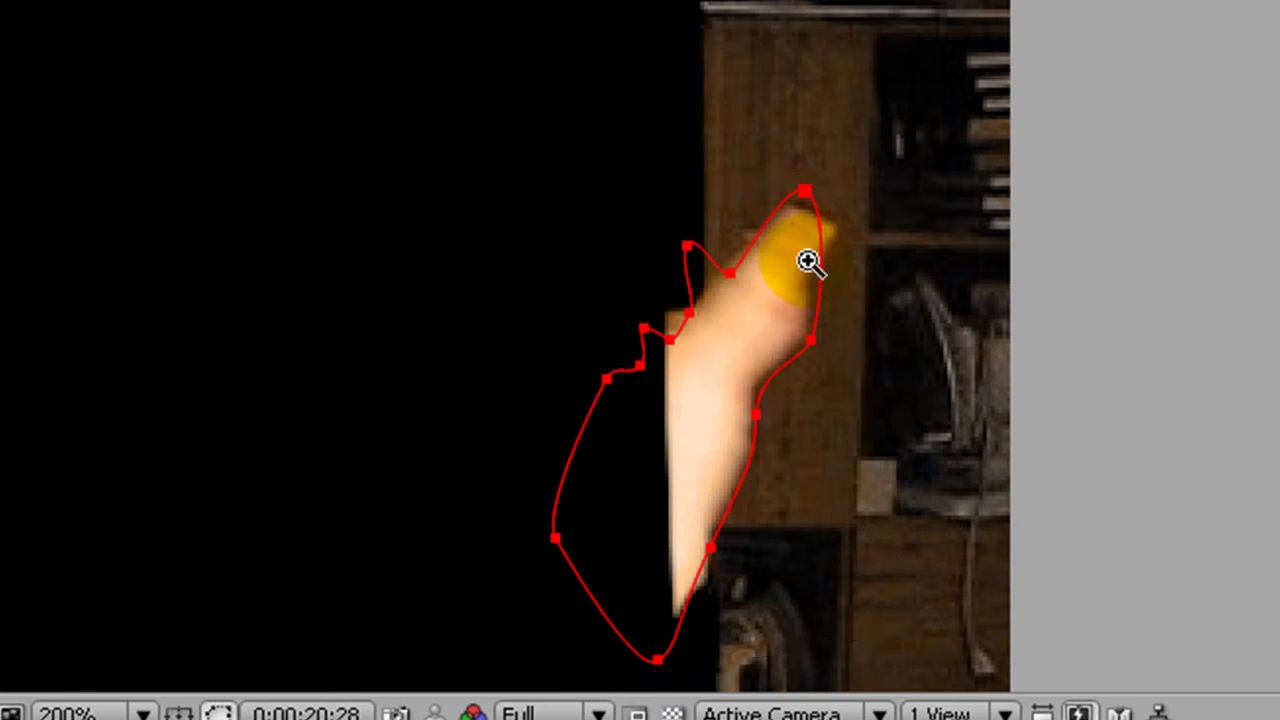
click(808, 260)
key(v)
click(596, 448)
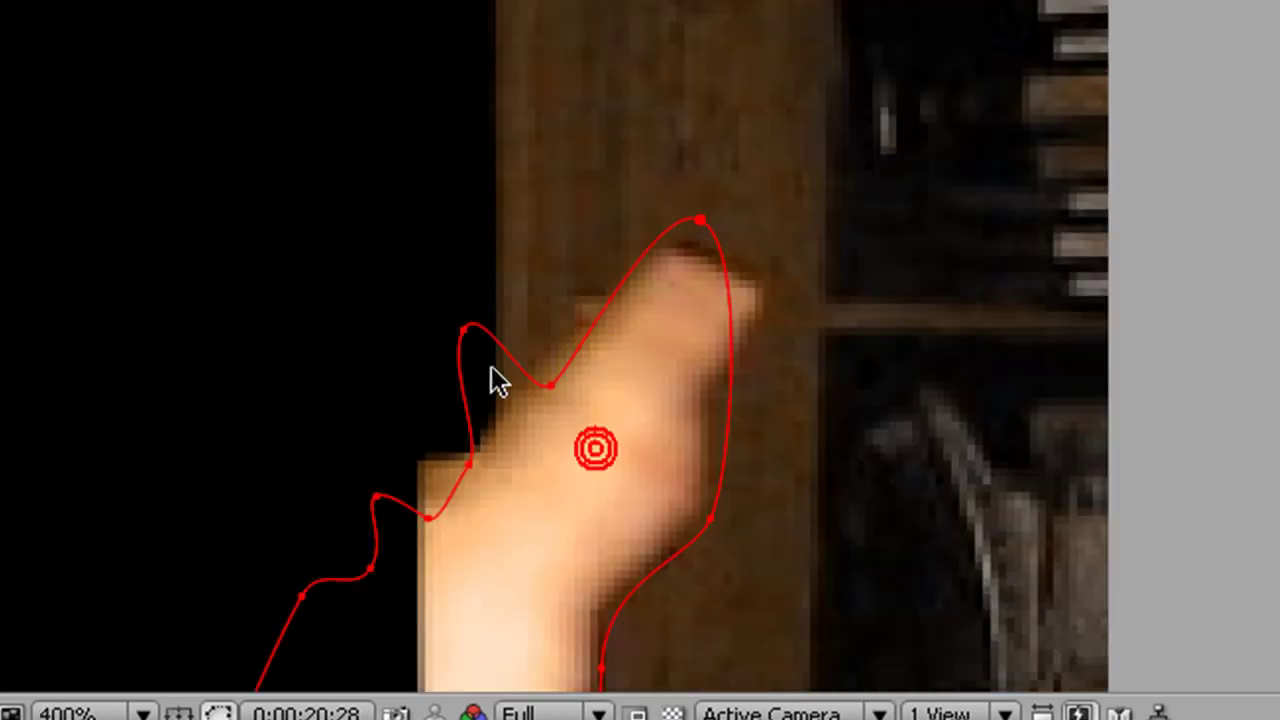
click(463, 331)
drag(462, 329, 550, 361)
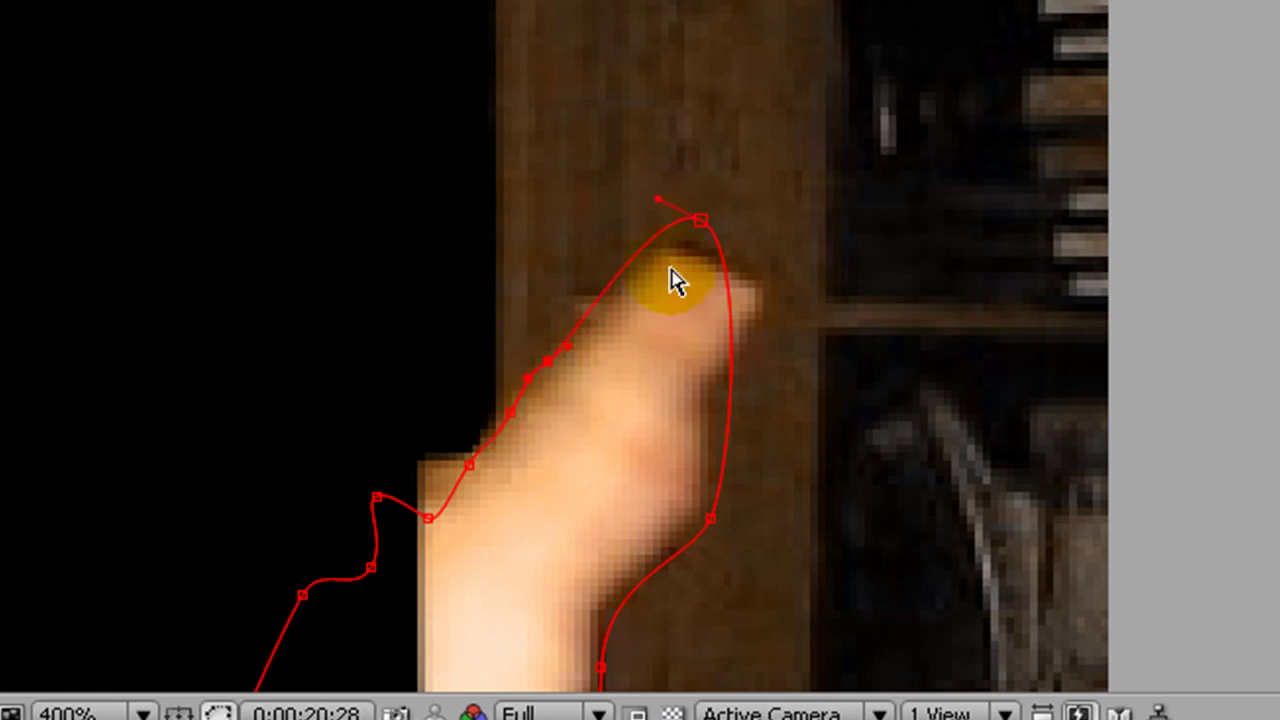
drag(700, 226, 761, 277)
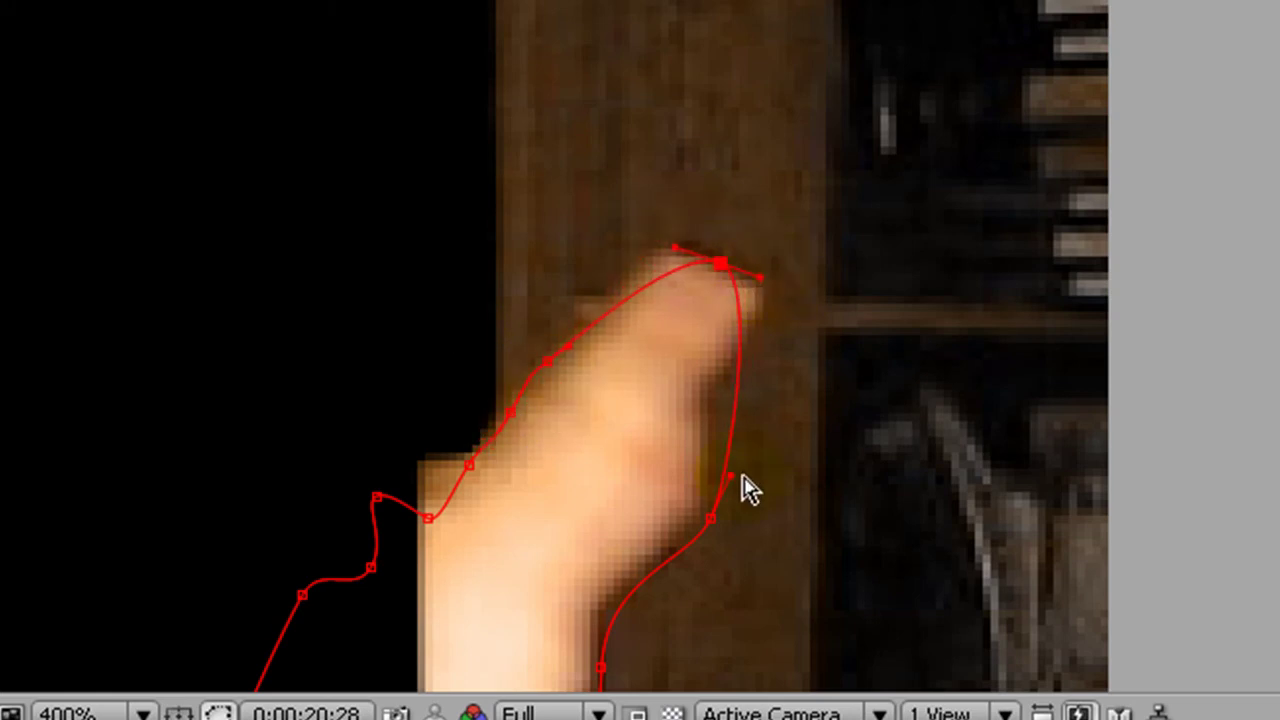
click(707, 519)
drag(629, 529, 735, 350)
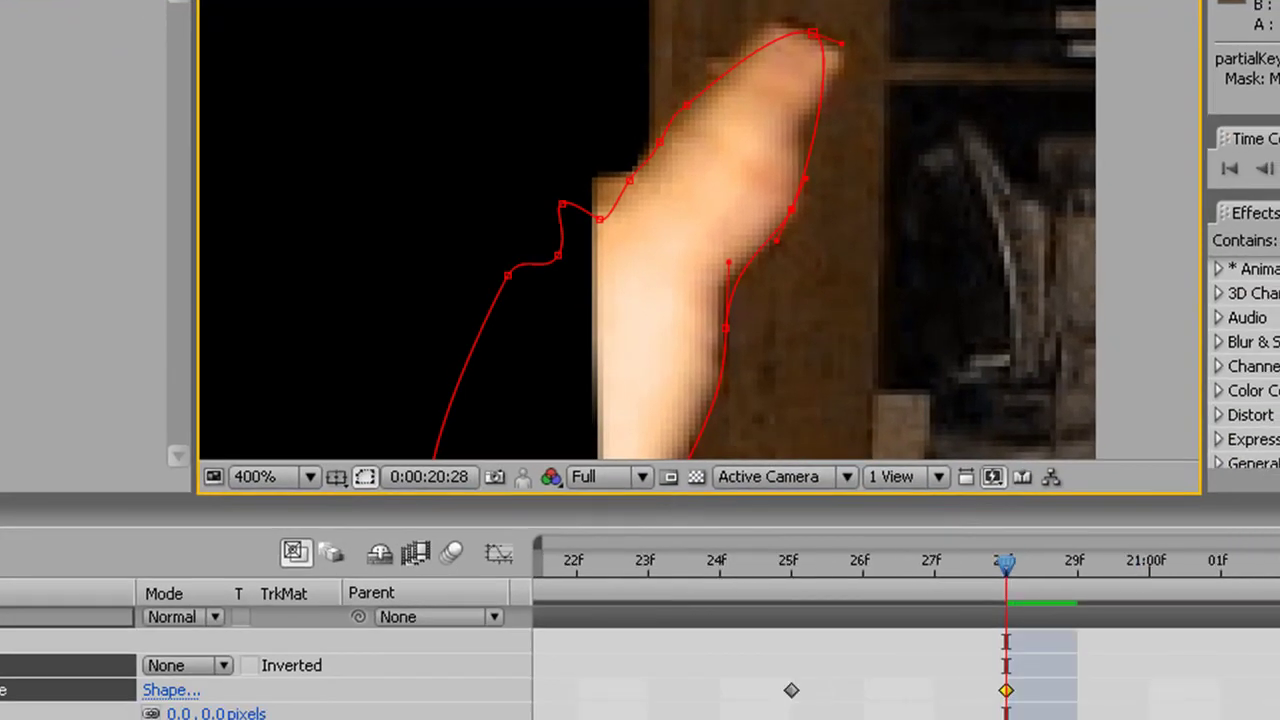
- At 0:00:20:26, fit Mask 1's finger points along the upper edge to the raised finger and the hand's outline
click(921, 690)
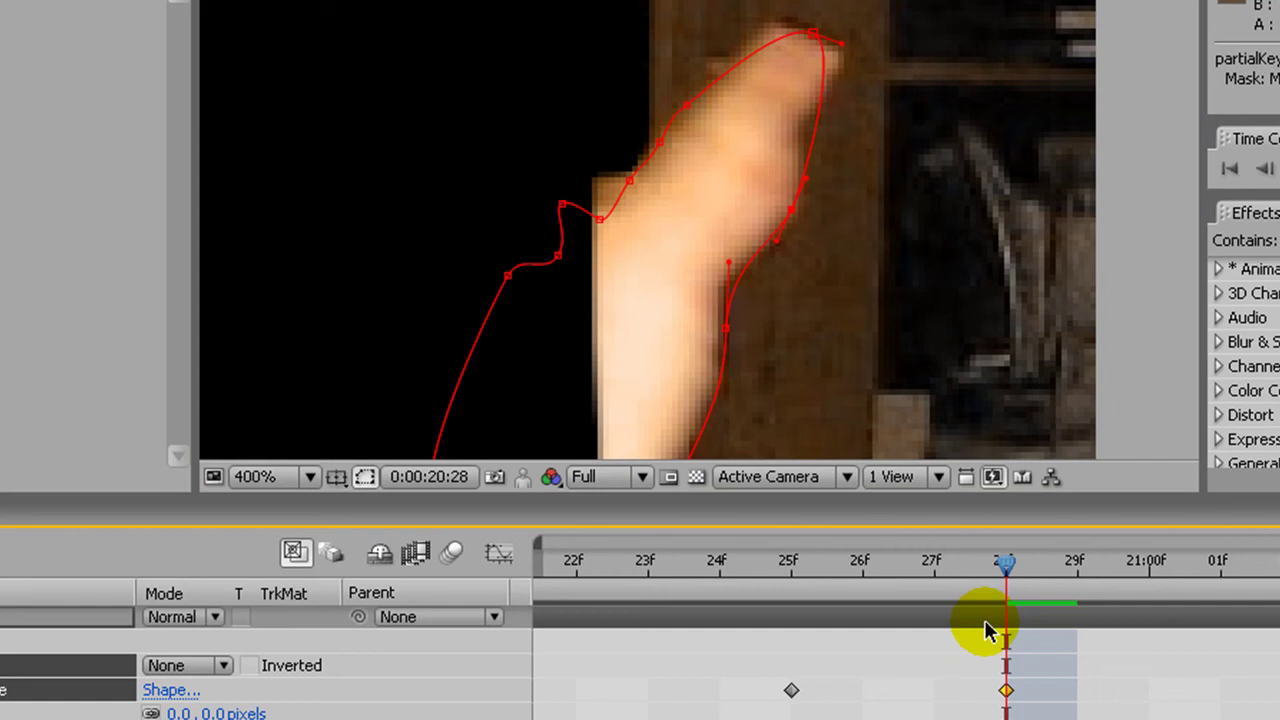
click(1008, 578)
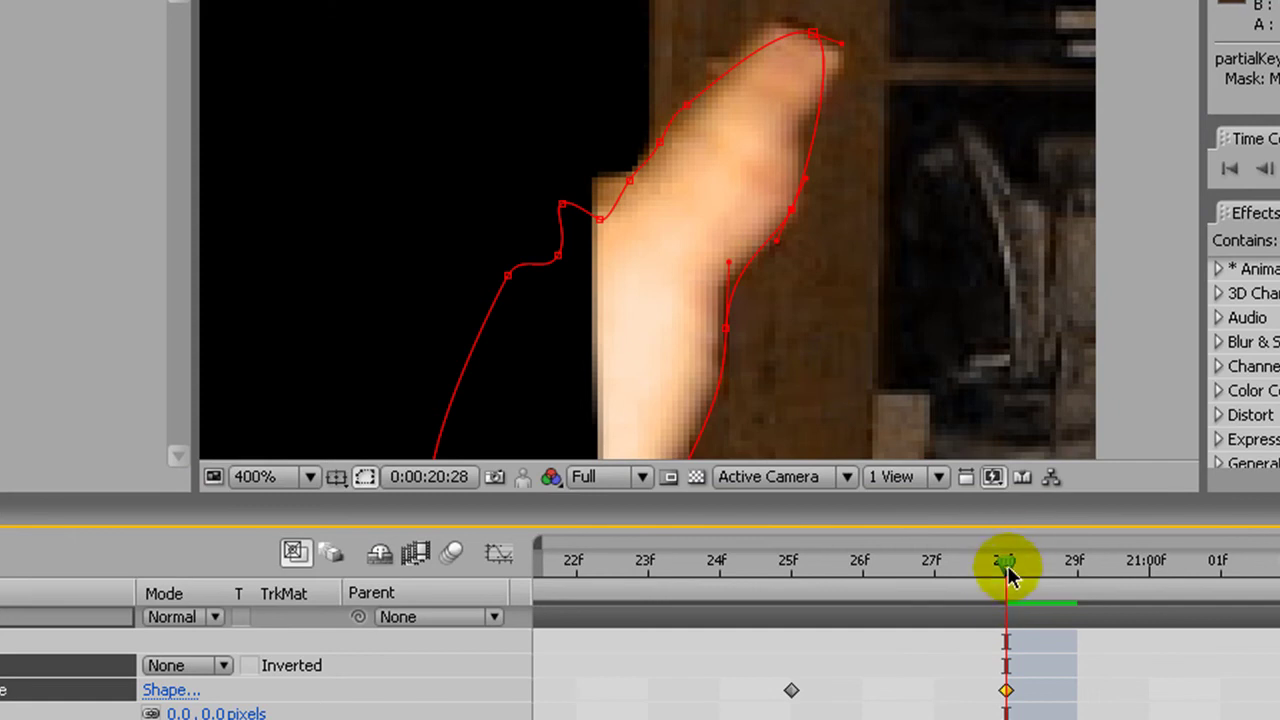
drag(1008, 576, 865, 585)
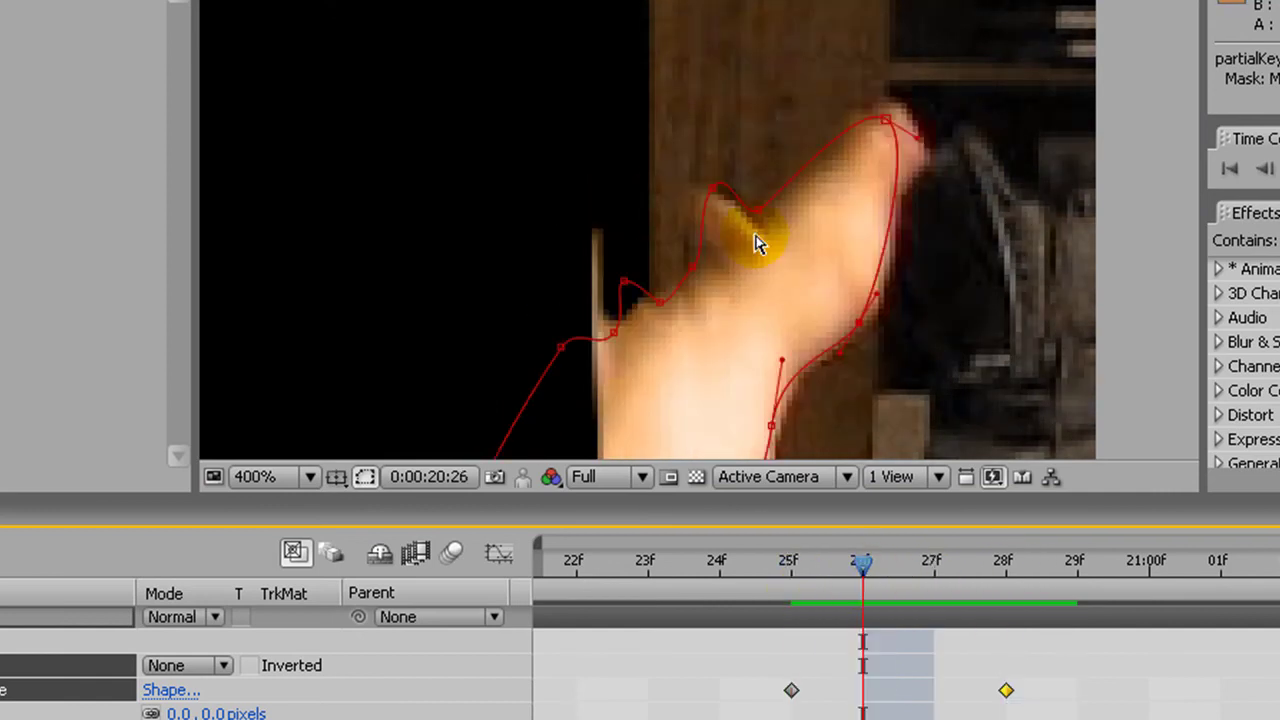
click(715, 190)
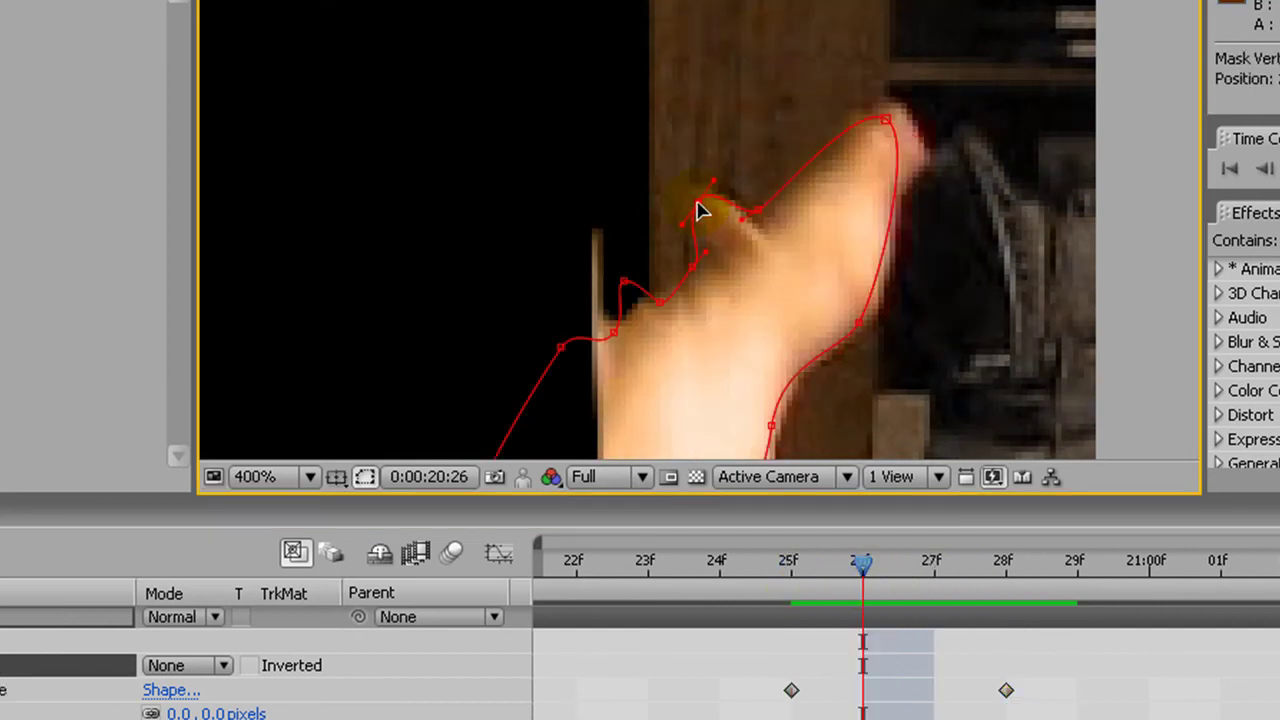
drag(697, 203, 698, 202)
key(space)
drag(720, 301, 716, 209)
drag(611, 241, 726, 249)
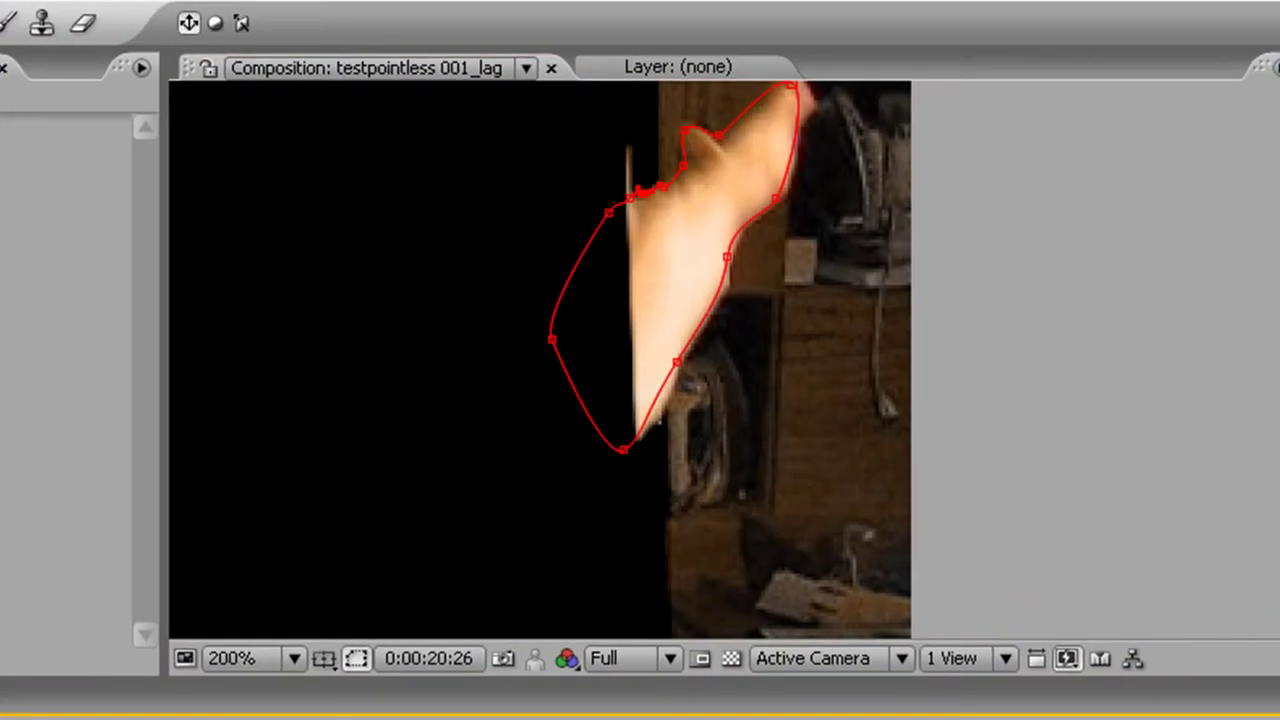
- At 0:00:21:00, move the whole Mask 1 back so its tip covers the remaining sliver of the hand
drag(1088, 719, 1103, 719)
key(Page_Down)
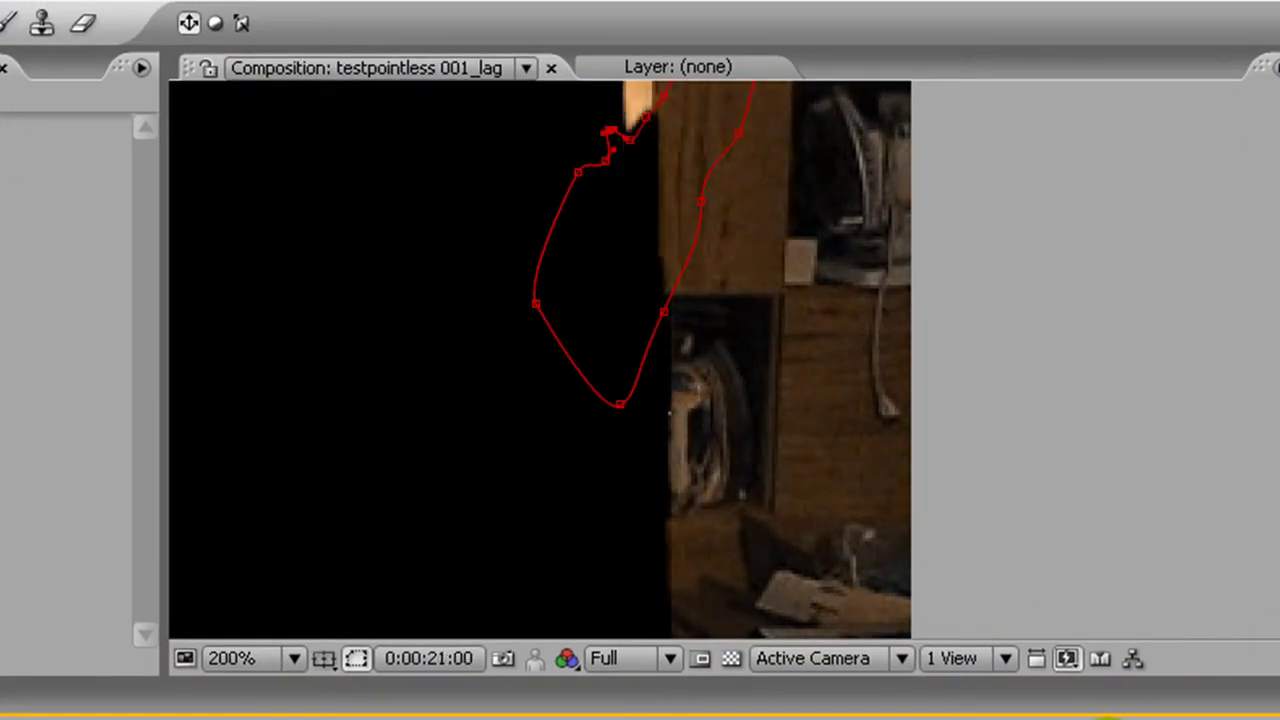
drag(755, 205, 831, 517)
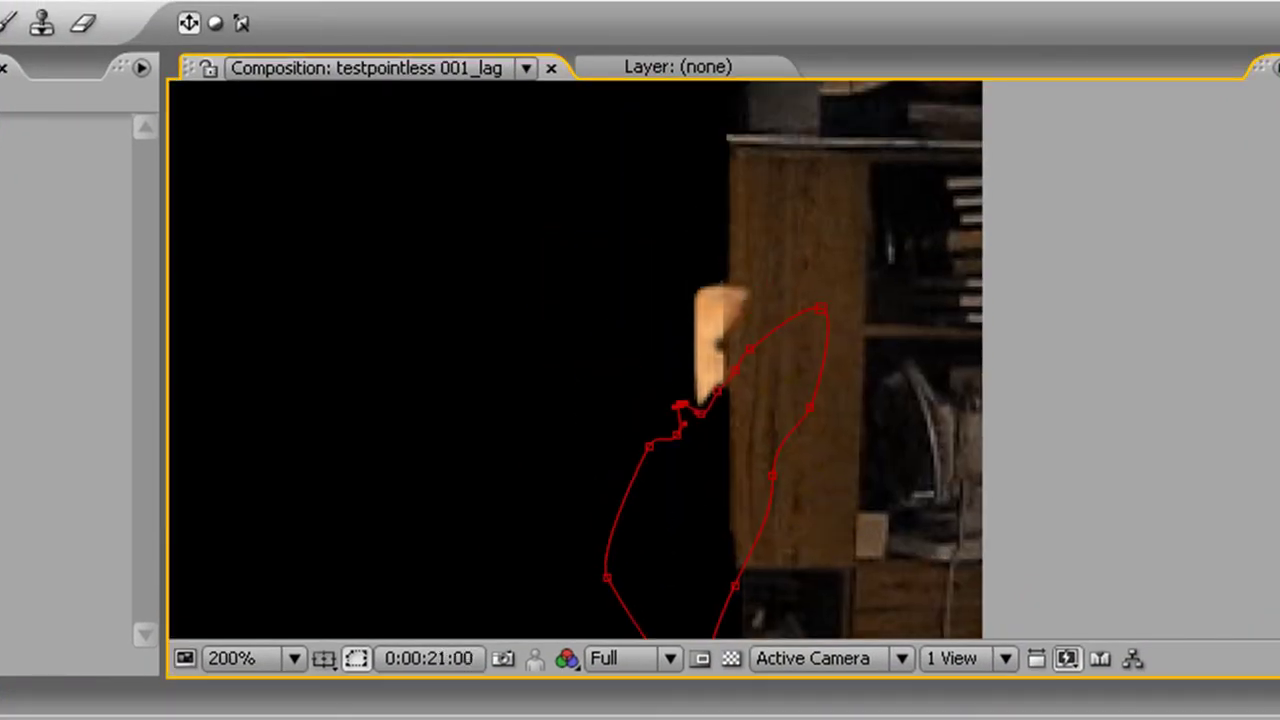
click(540, 719)
click(540, 719)
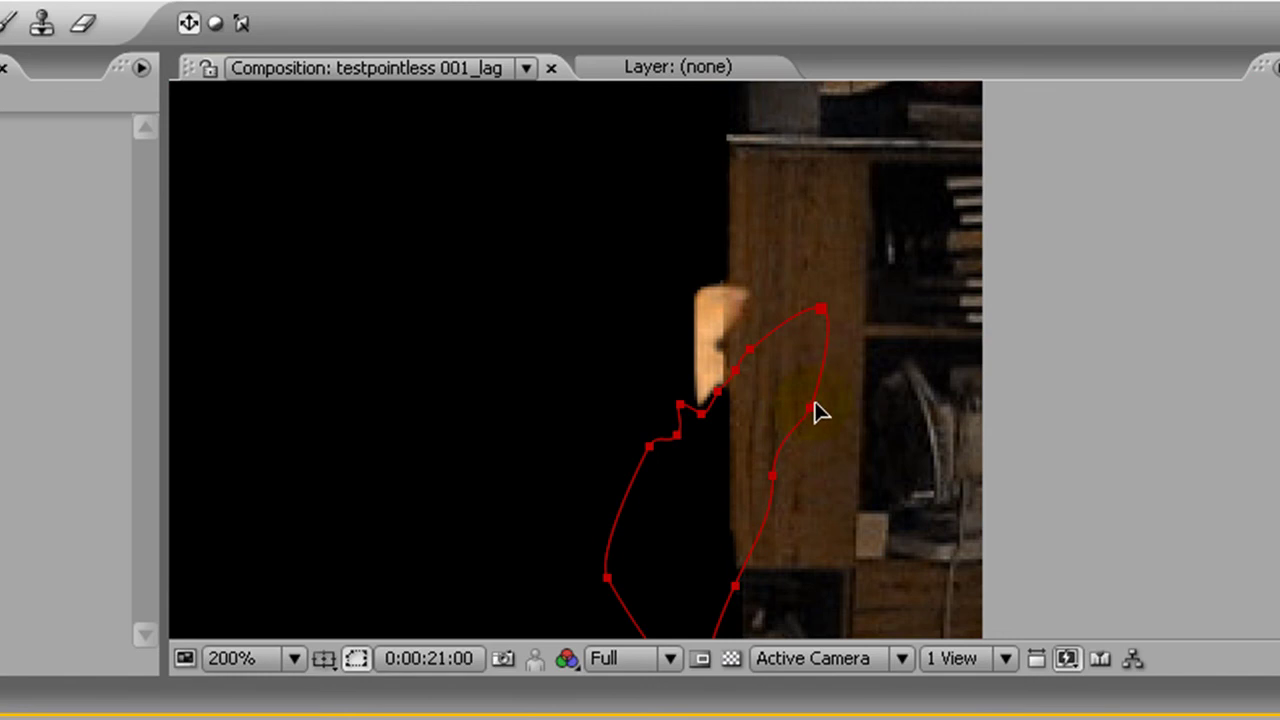
drag(812, 420, 714, 383)
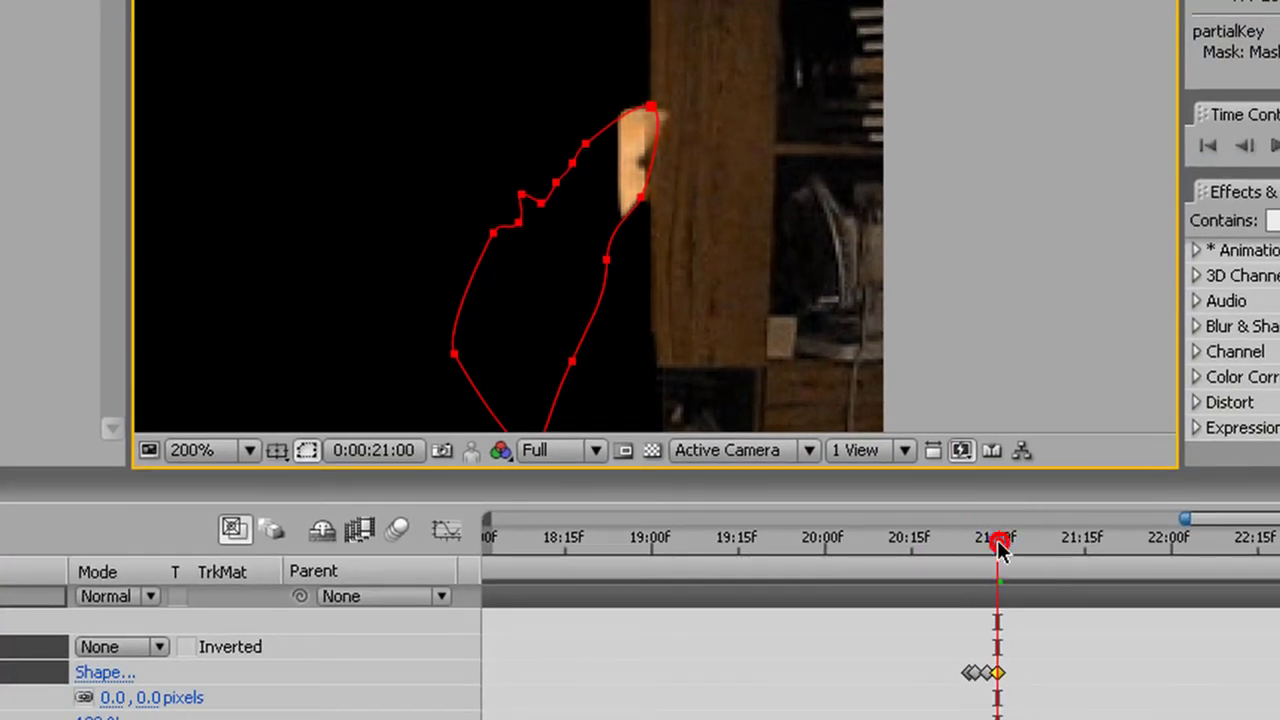
- At 0:00:21:01, move the whole Mask 1 outside the picture beyond the bookcase, and scrub back through the preceding frames to check it
mouse_move(1000, 545)
mouse_down()
mouse_move(983, 541)
mouse_move(1005, 540)
mouse_move(996, 552)
mouse_up()
key(equal)
key(equal)
key(equal)
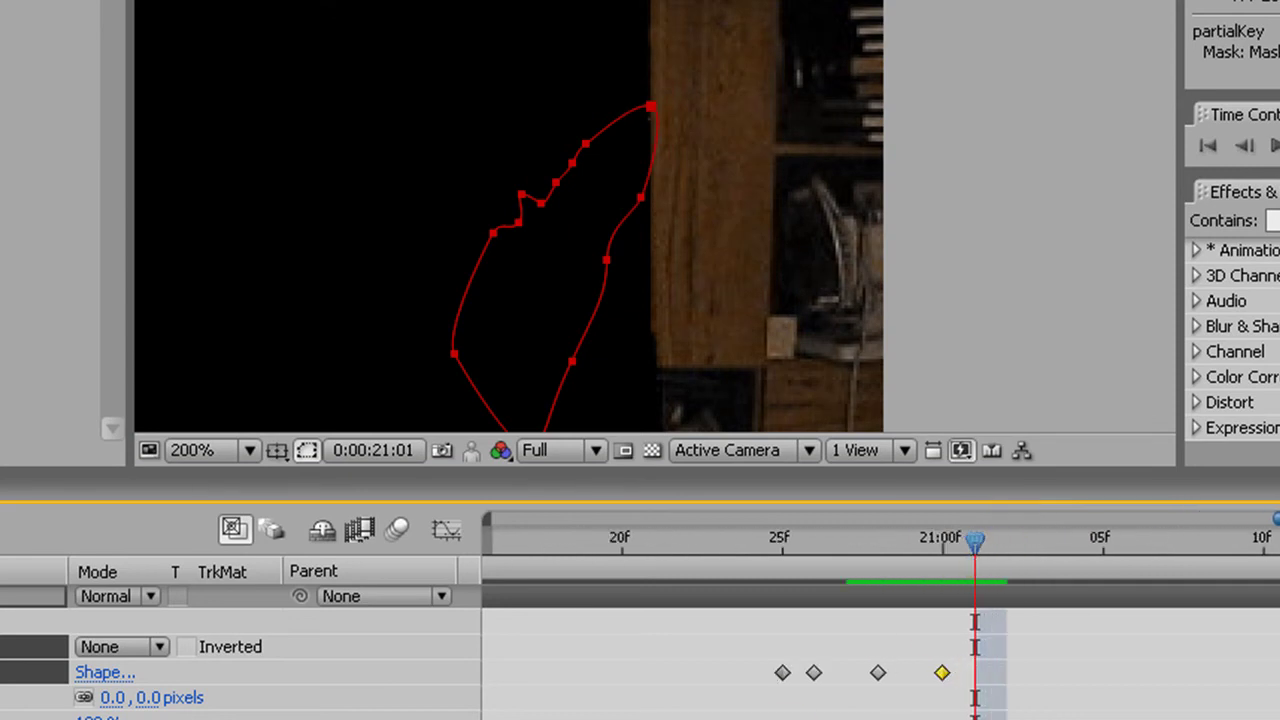
mouse_move(966, 543)
mouse_down()
mouse_move(952, 542)
mouse_move(976, 548)
mouse_move(951, 545)
mouse_move(972, 541)
mouse_up()
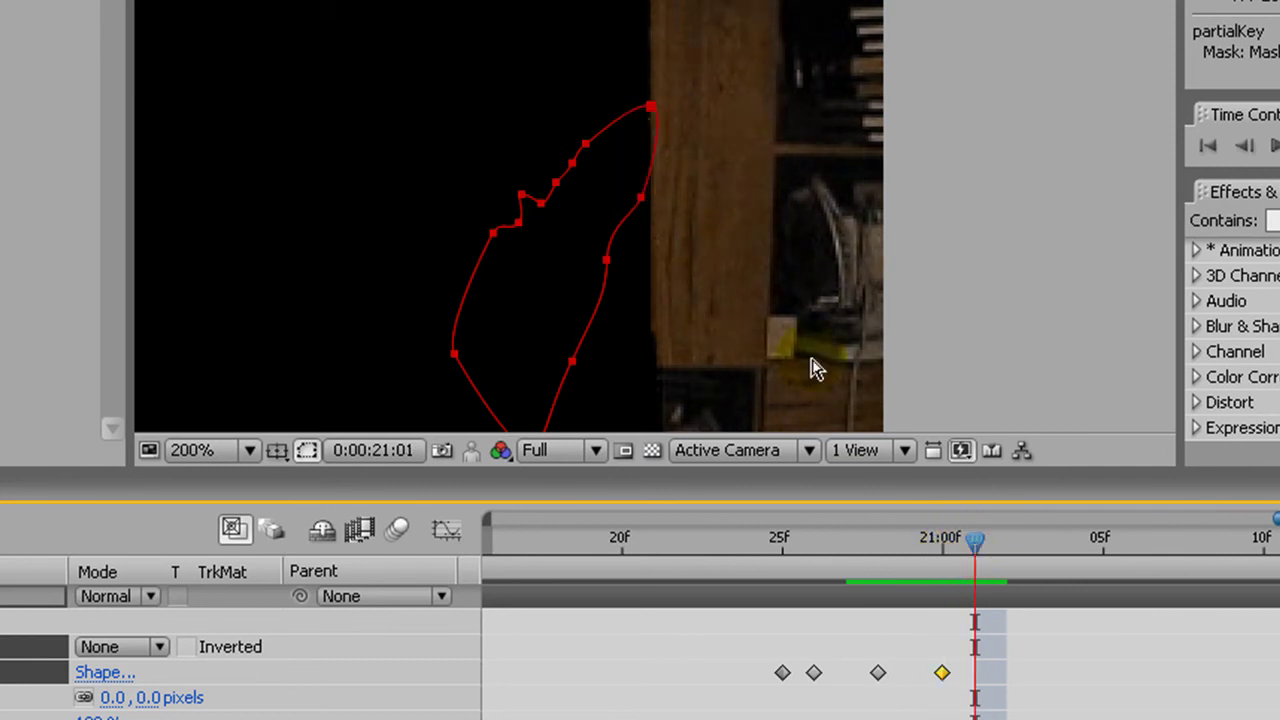
drag(642, 208, 1140, 162)
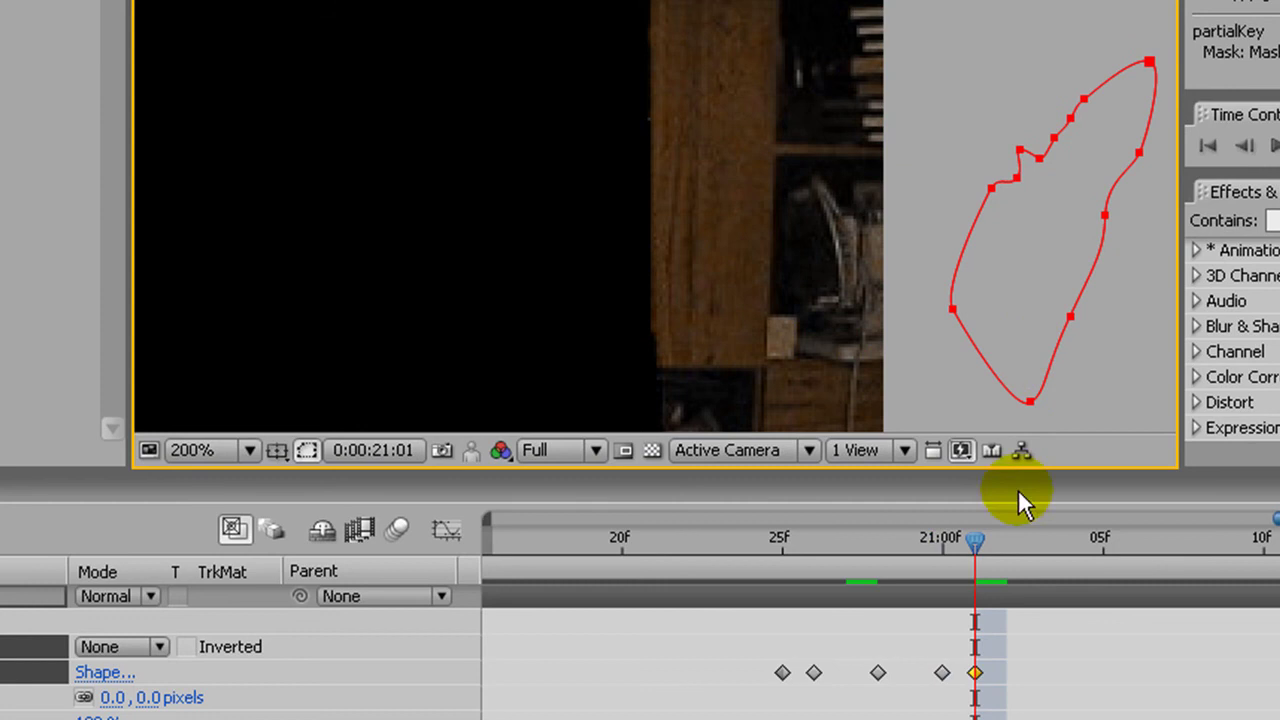
drag(980, 544, 866, 551)
drag(907, 543, 977, 541)
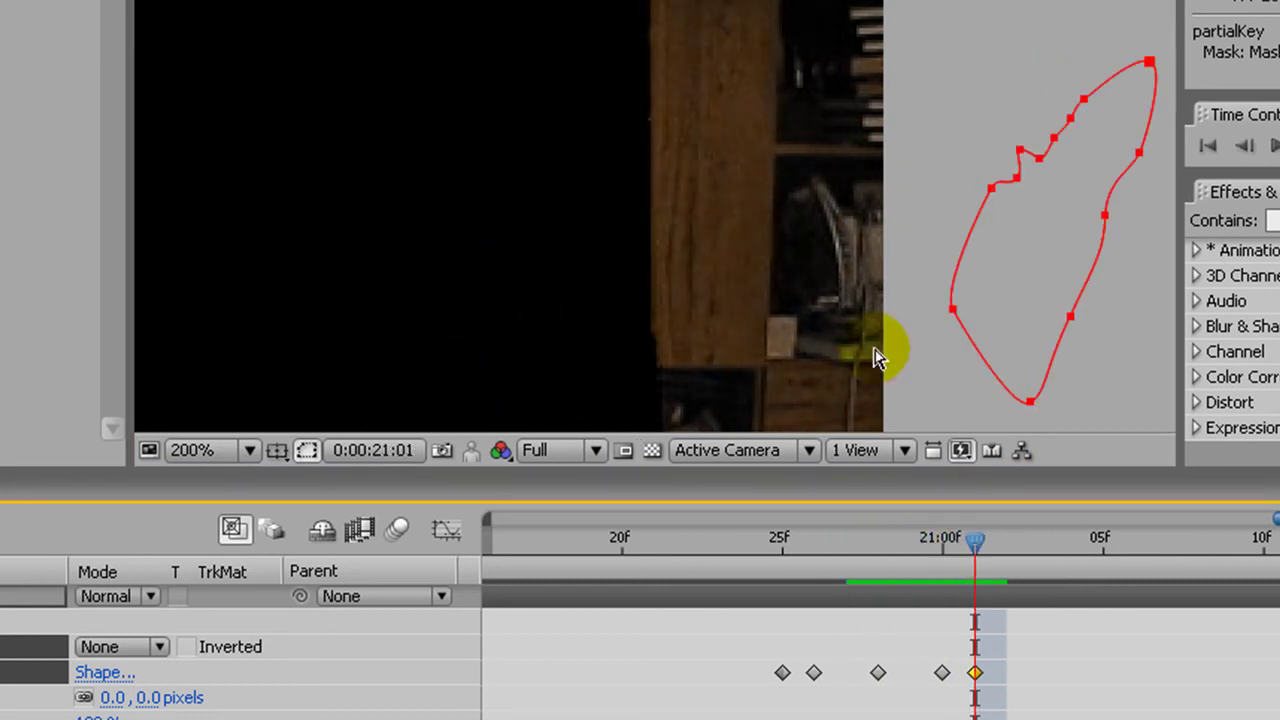
- At 0:00:20:20, move the whole Mask 1 down so its tip covers the first visible part of the hand
drag(972, 542, 670, 567)
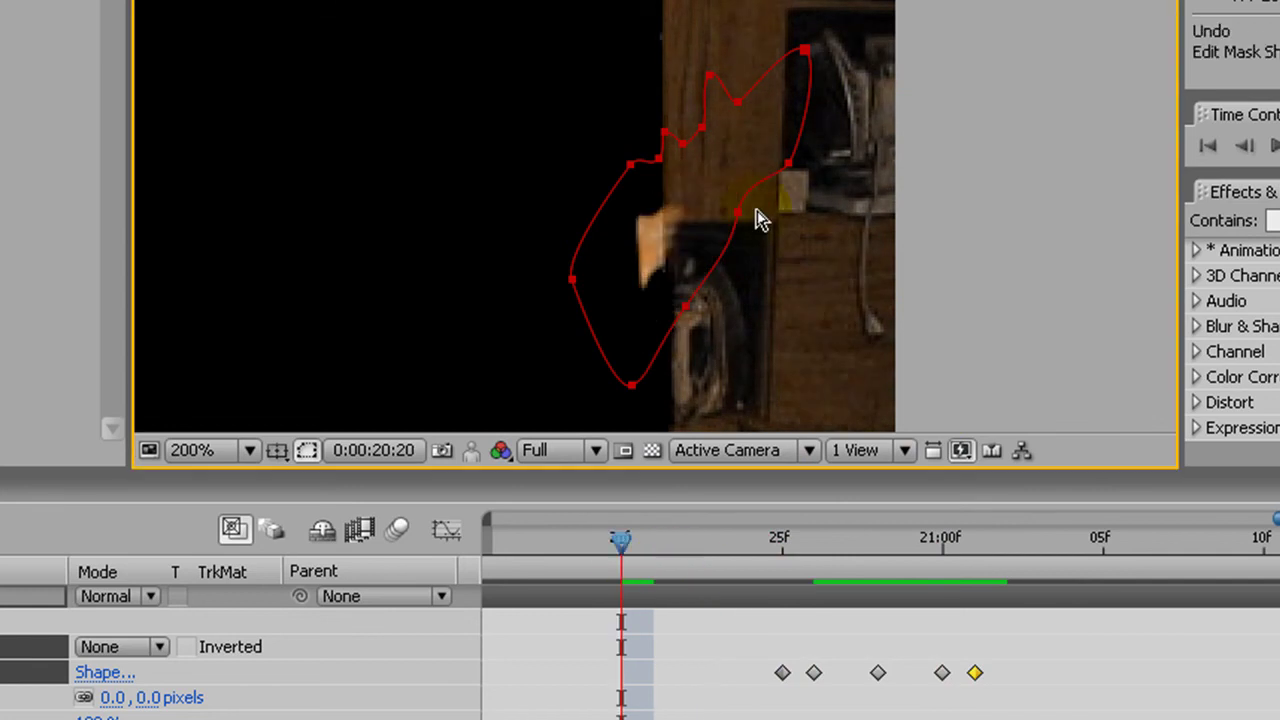
click(616, 541)
mouse_move(618, 543)
mouse_down()
mouse_move(592, 543)
mouse_move(619, 546)
mouse_up()
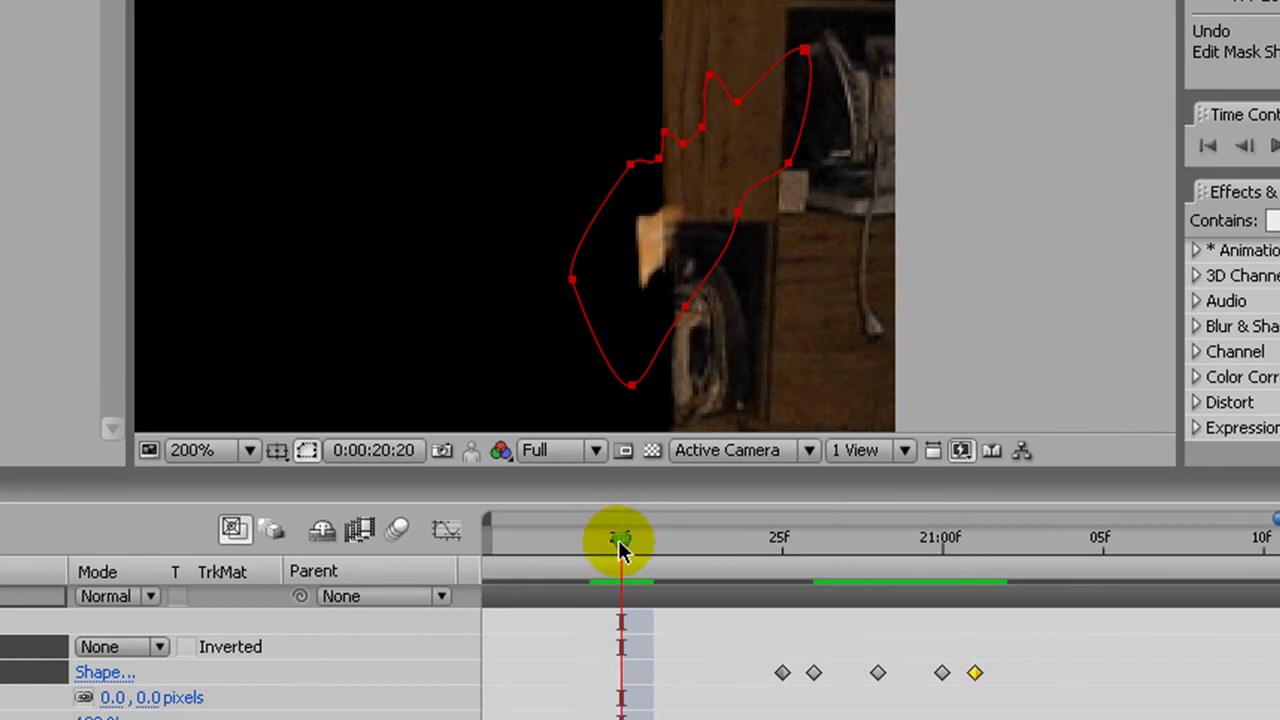
click(620, 541)
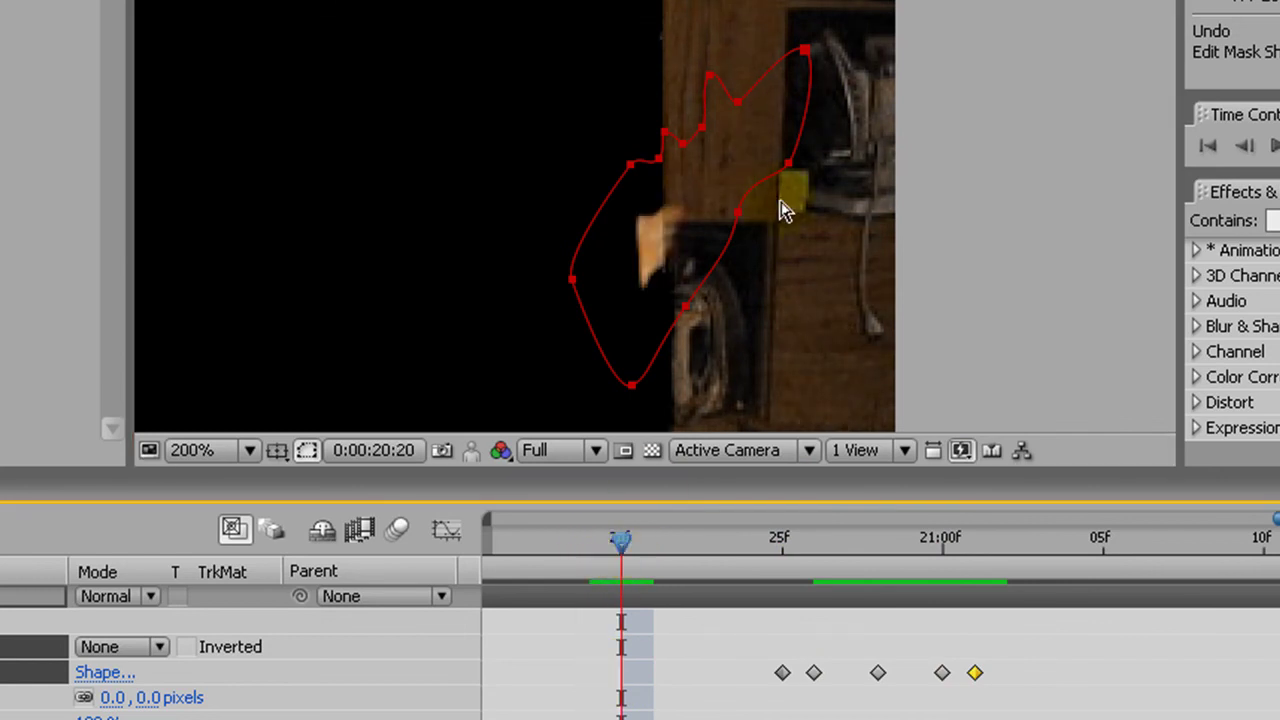
drag(790, 175, 652, 323)
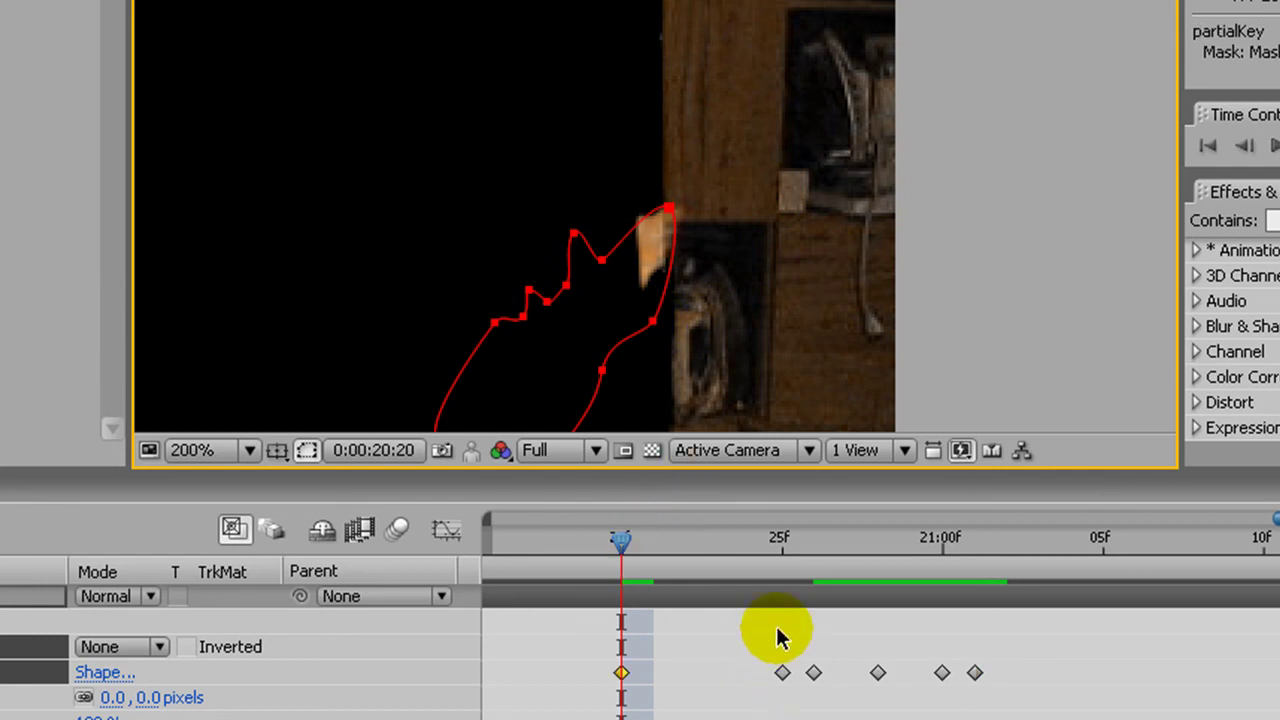
click(781, 673)
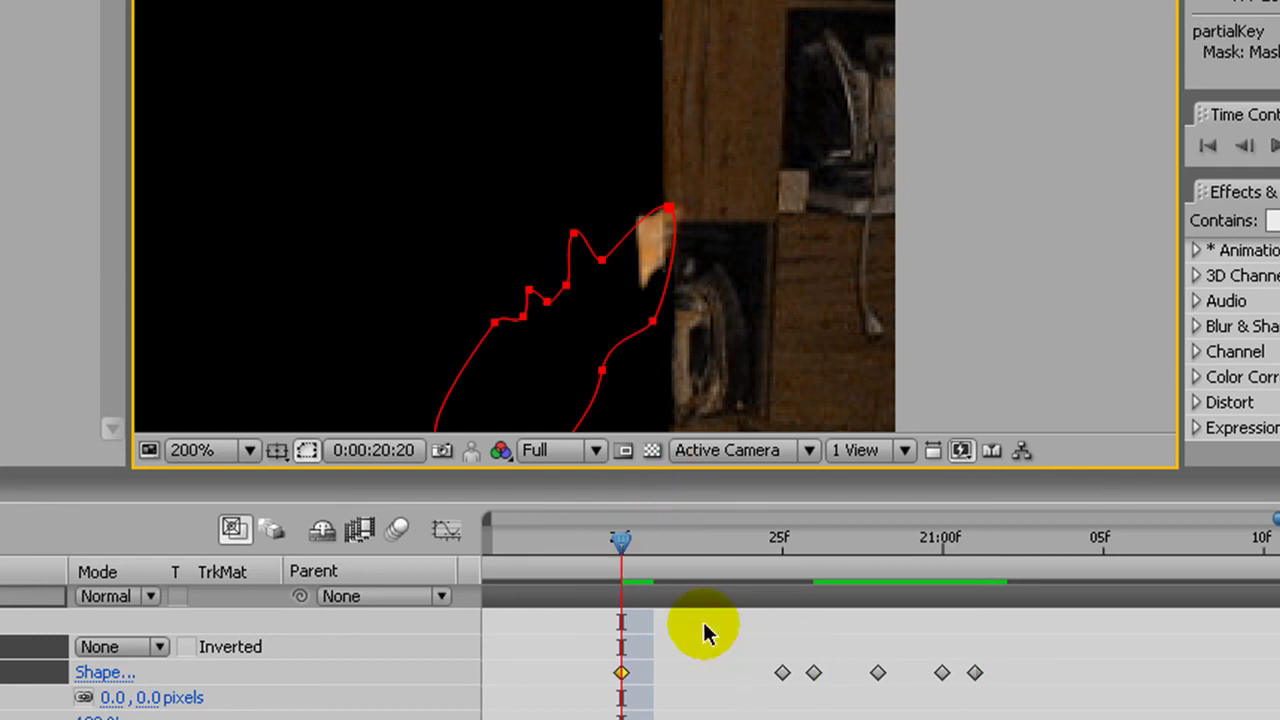
- At 0:00:20:22, shift the whole Mask 1 so its outer edge follows the lower edge of the hand
drag(624, 538, 698, 548)
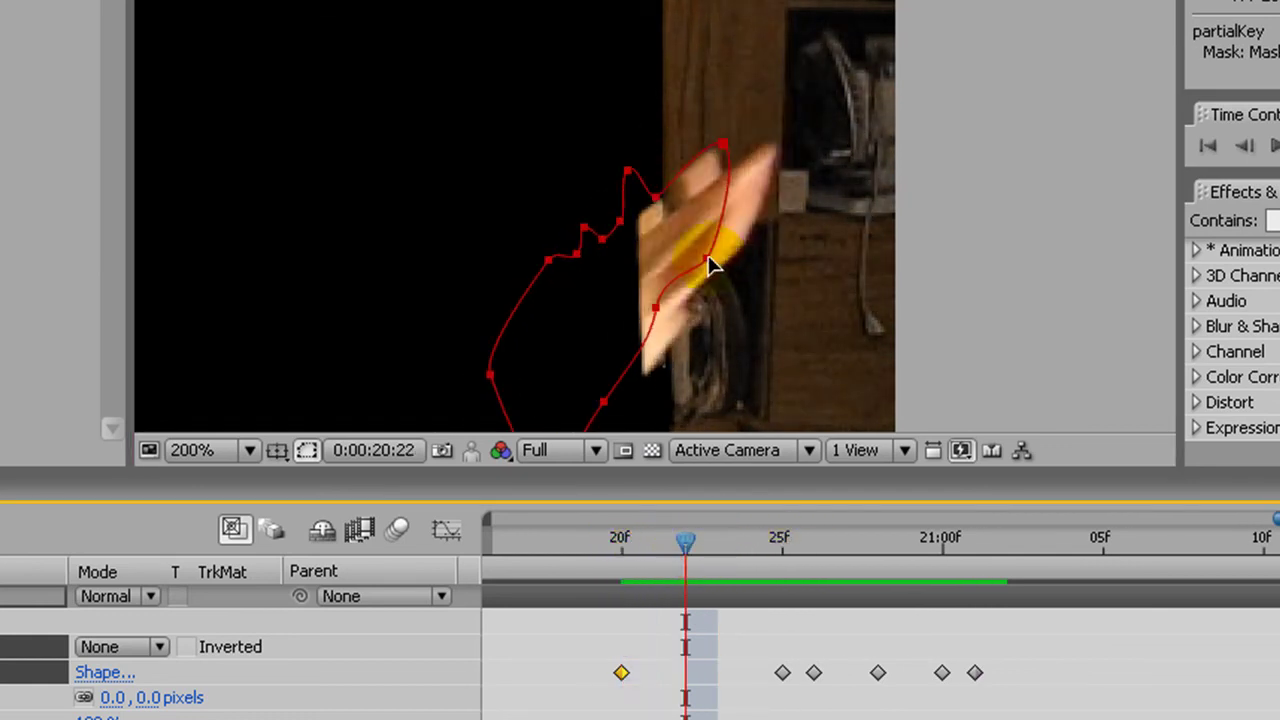
drag(707, 258, 739, 268)
drag(822, 437, 820, 423)
click(883, 352)
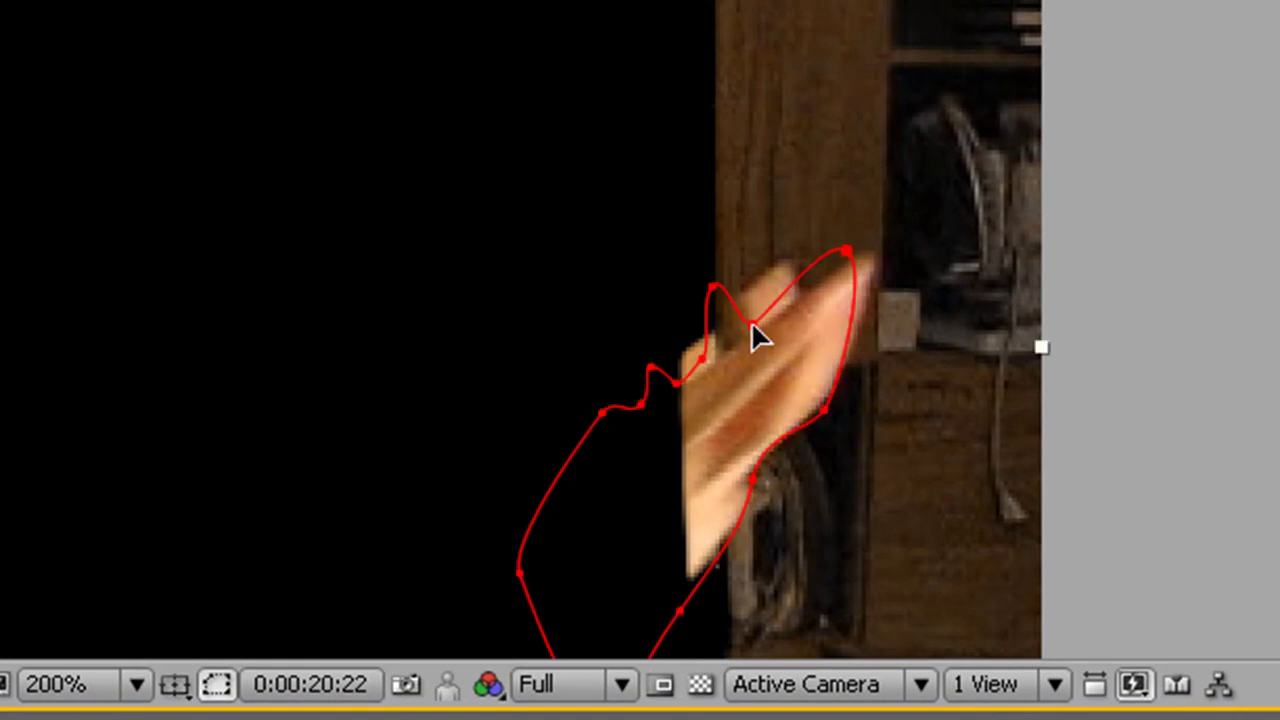
- At 0:00:20:22, reshape Mask 1's upper edge by moving its fingertip and between-finger points onto the outline of the hand
drag(751, 323, 795, 289)
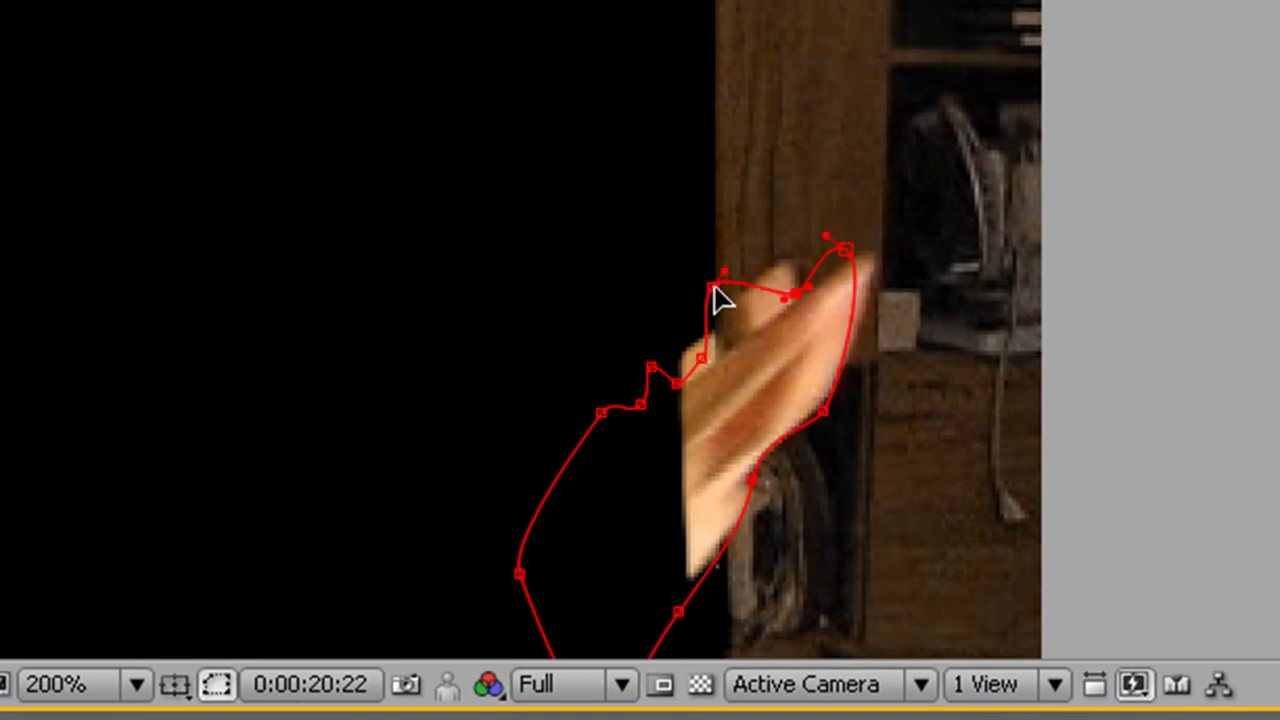
drag(711, 288, 768, 262)
click(686, 369)
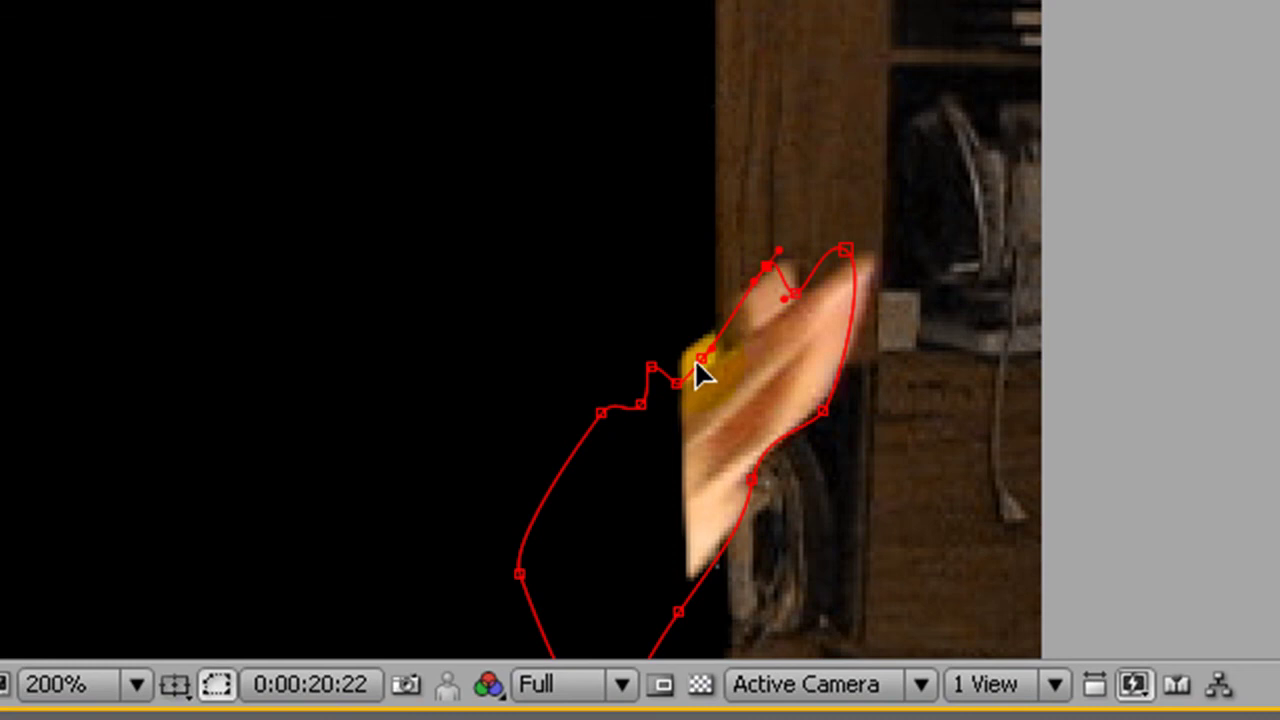
drag(696, 356, 689, 341)
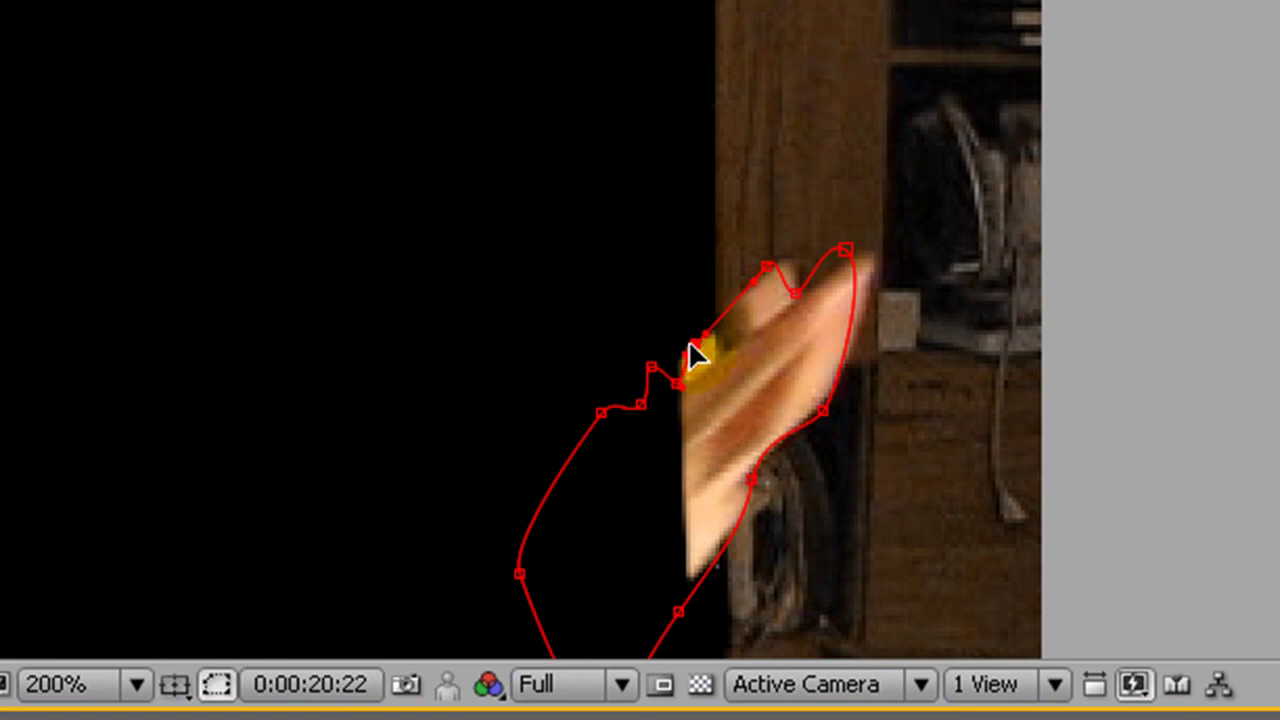
click(846, 250)
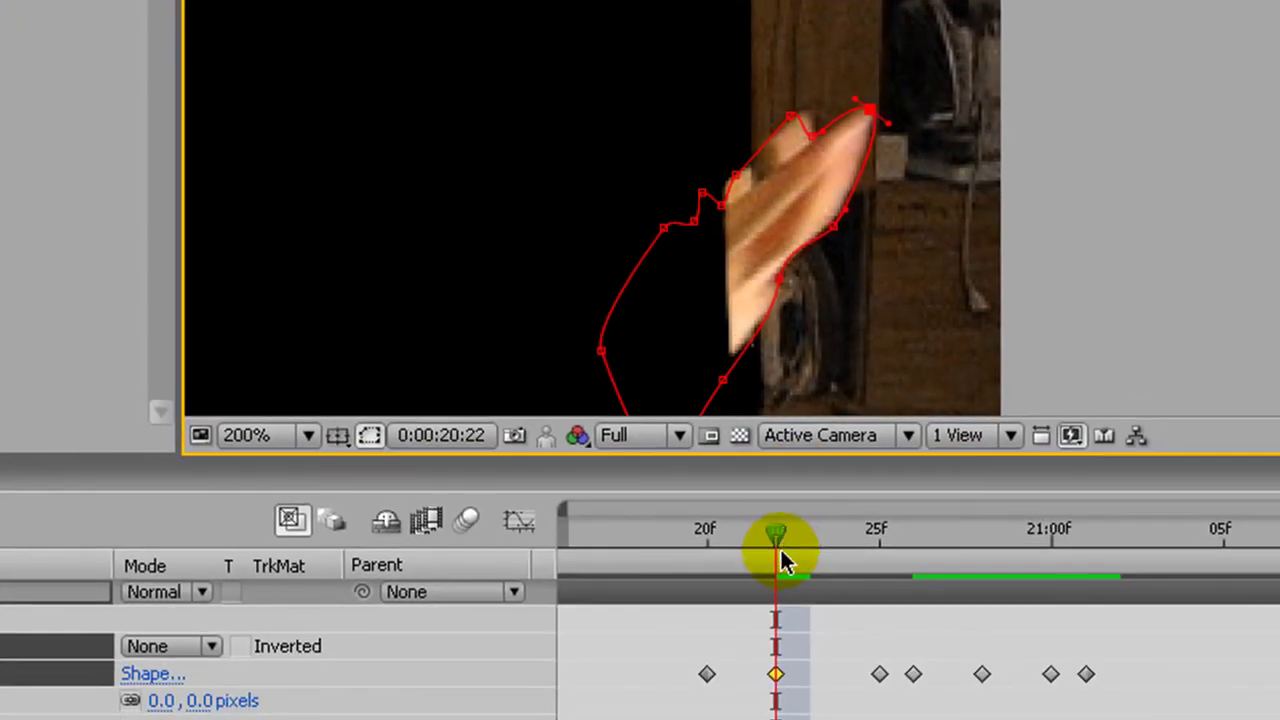
- At 0:00:20:24, shift the whole Mask 1 onto the hand's outer edge and fit its upper points to the fingertips
click(774, 535)
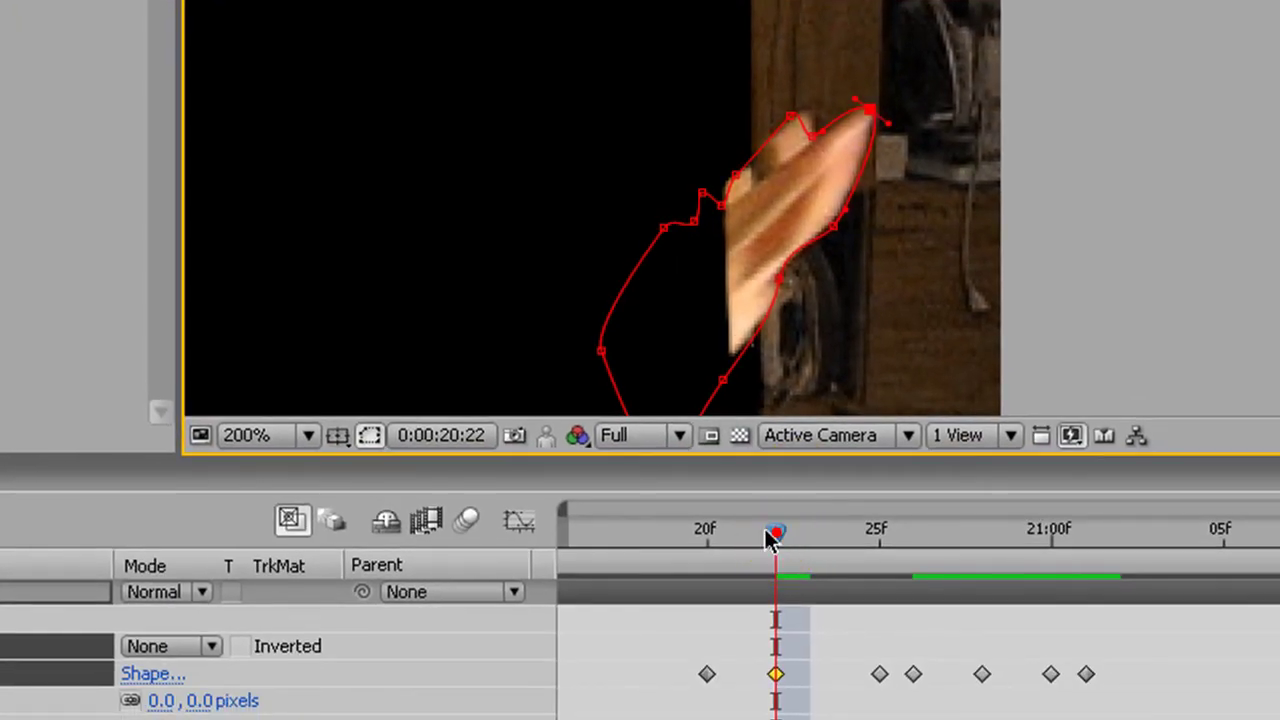
drag(770, 537, 838, 534)
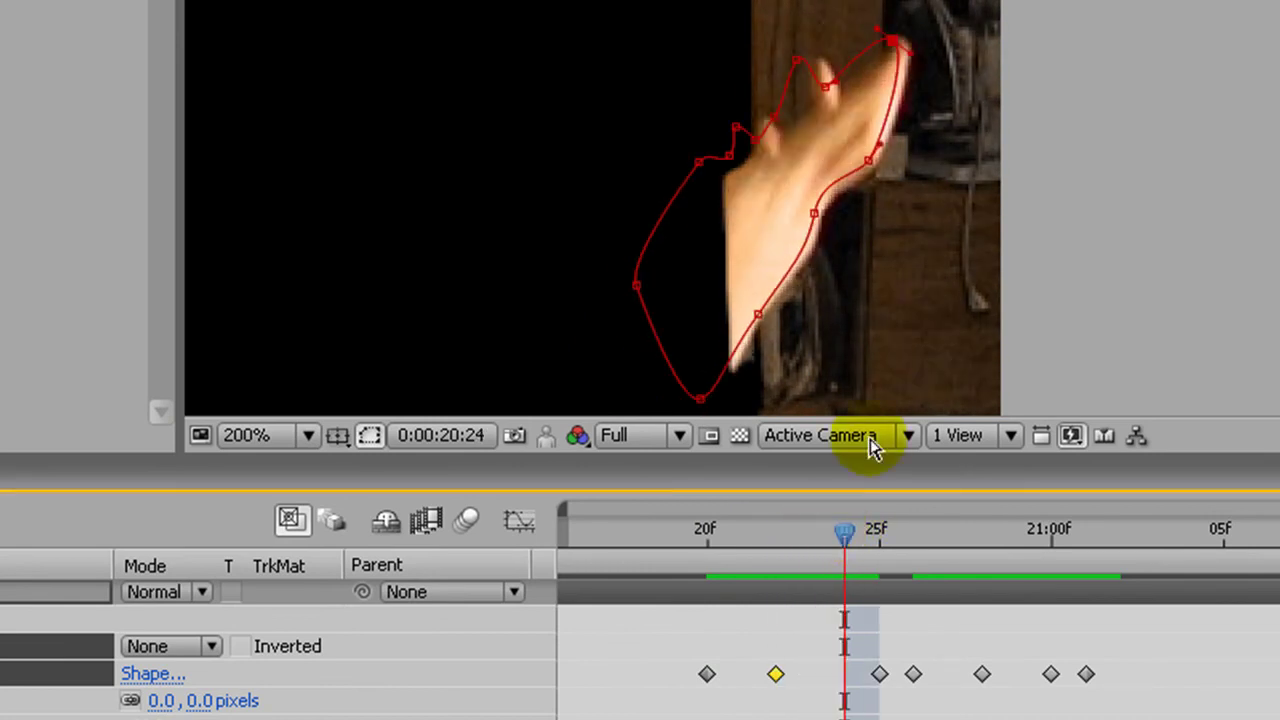
click(1043, 88)
click(20, 646)
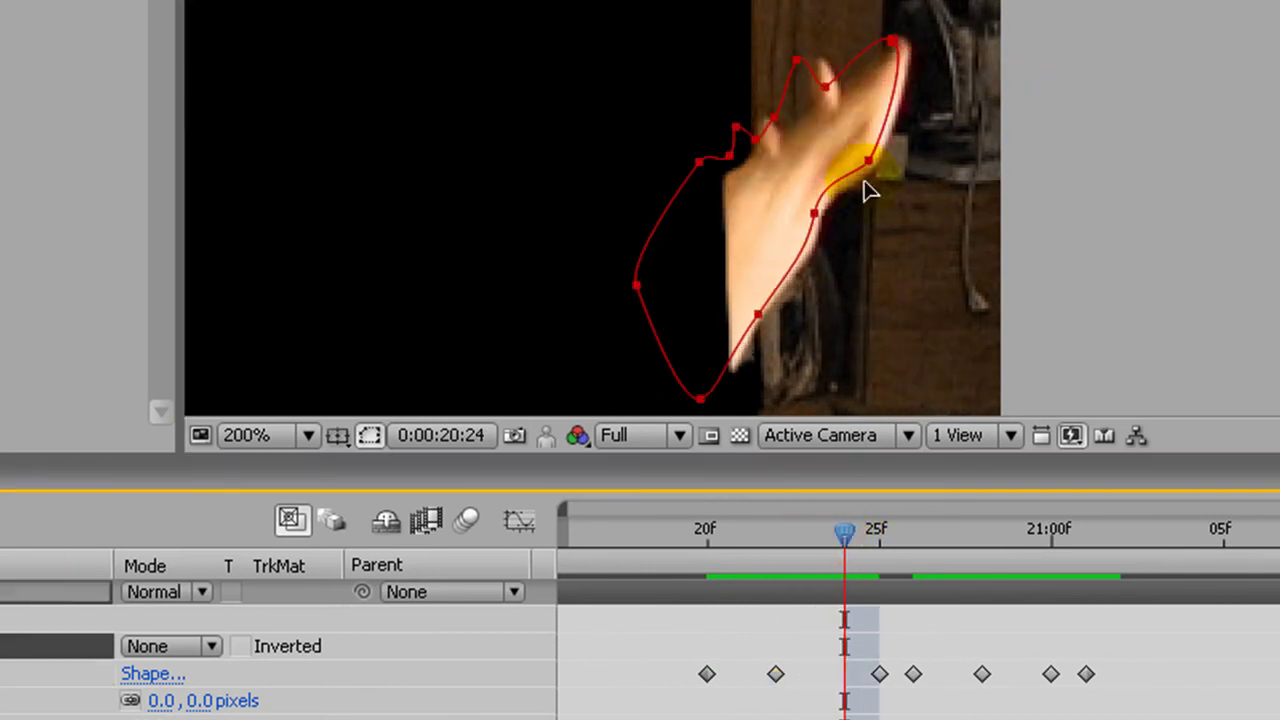
drag(868, 156, 880, 159)
click(934, 90)
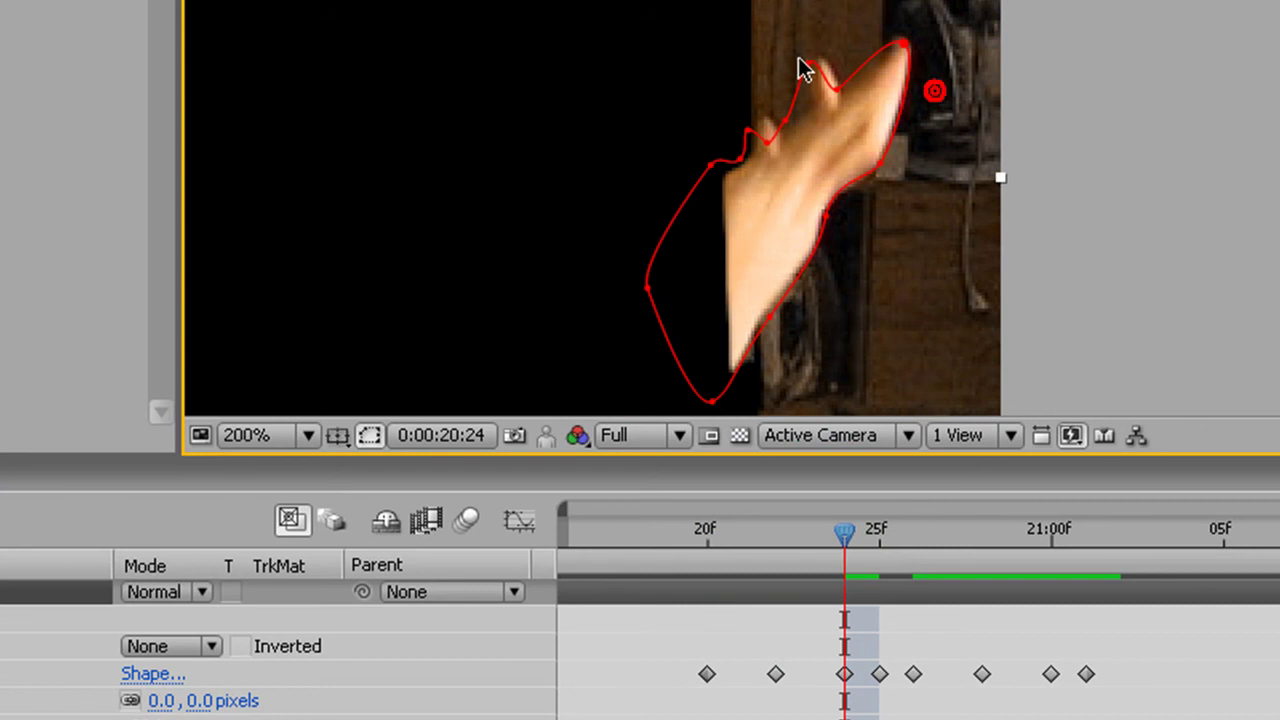
drag(810, 65, 819, 58)
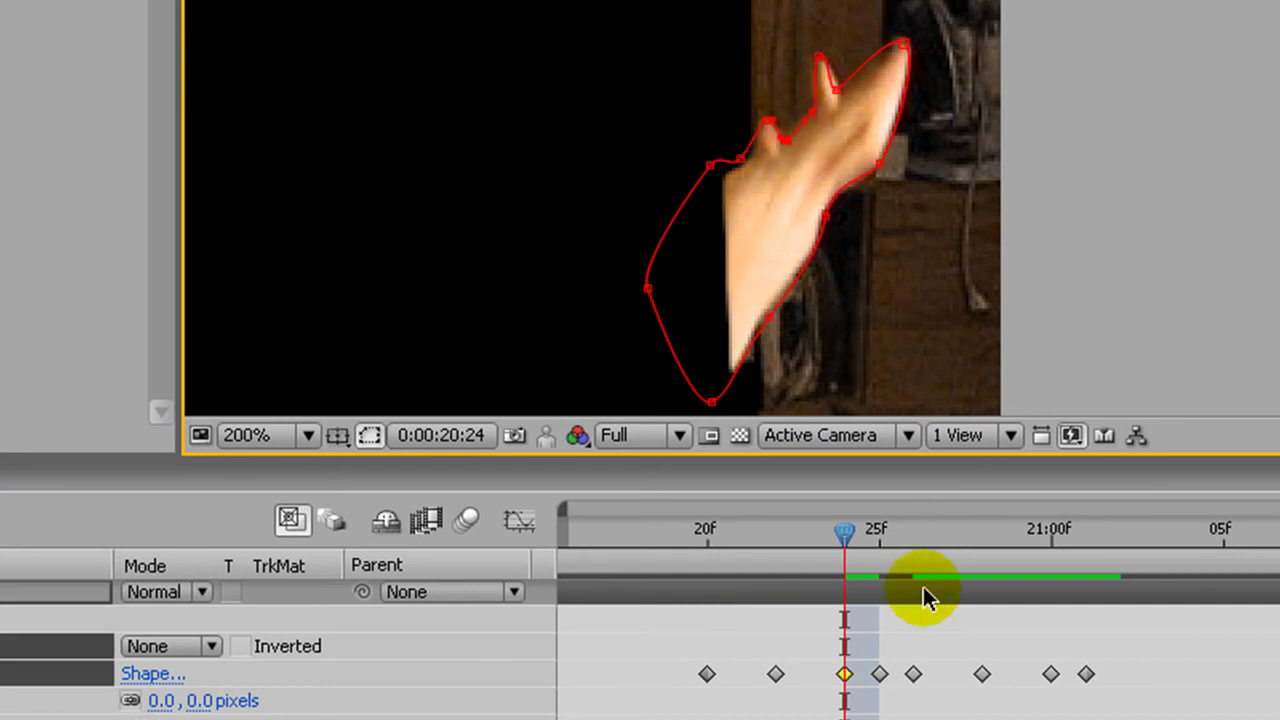
- At 0:00:20:23, adjust Mask 1's points along the gap between the fingers to follow the hand
drag(843, 530, 810, 534)
mouse_move(777, 143)
mouse_down()
mouse_move(795, 142)
mouse_move(764, 156)
mouse_up()
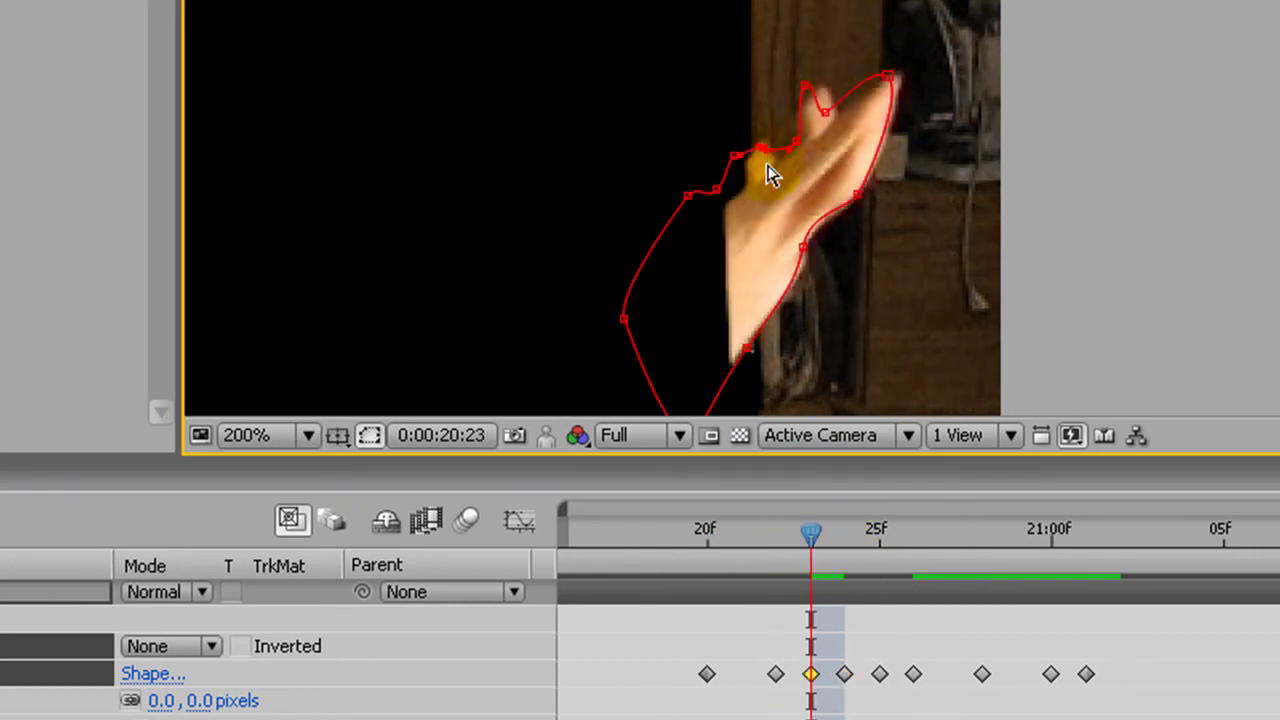
click(836, 486)
- At 0:00:20:19, move the whole Mask 1 outside the picture beyond the bookcase
drag(812, 535, 682, 585)
key(ctrl+shift+a)
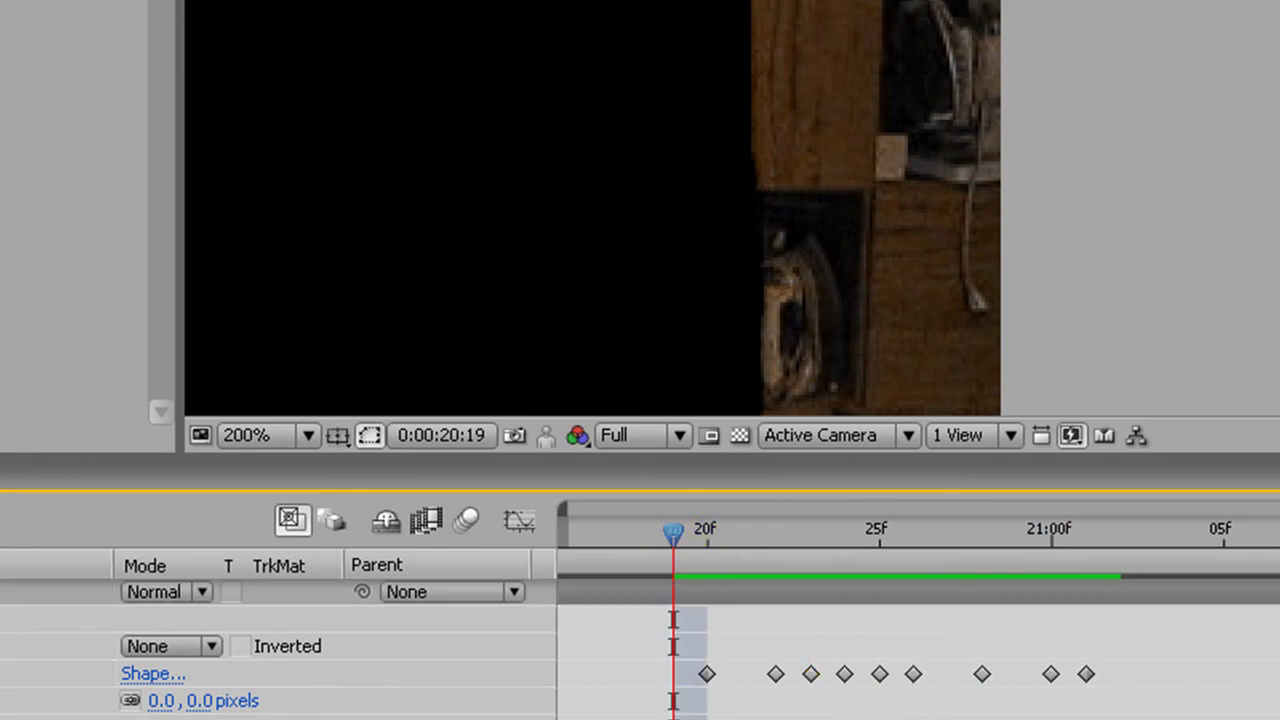
click(8, 646)
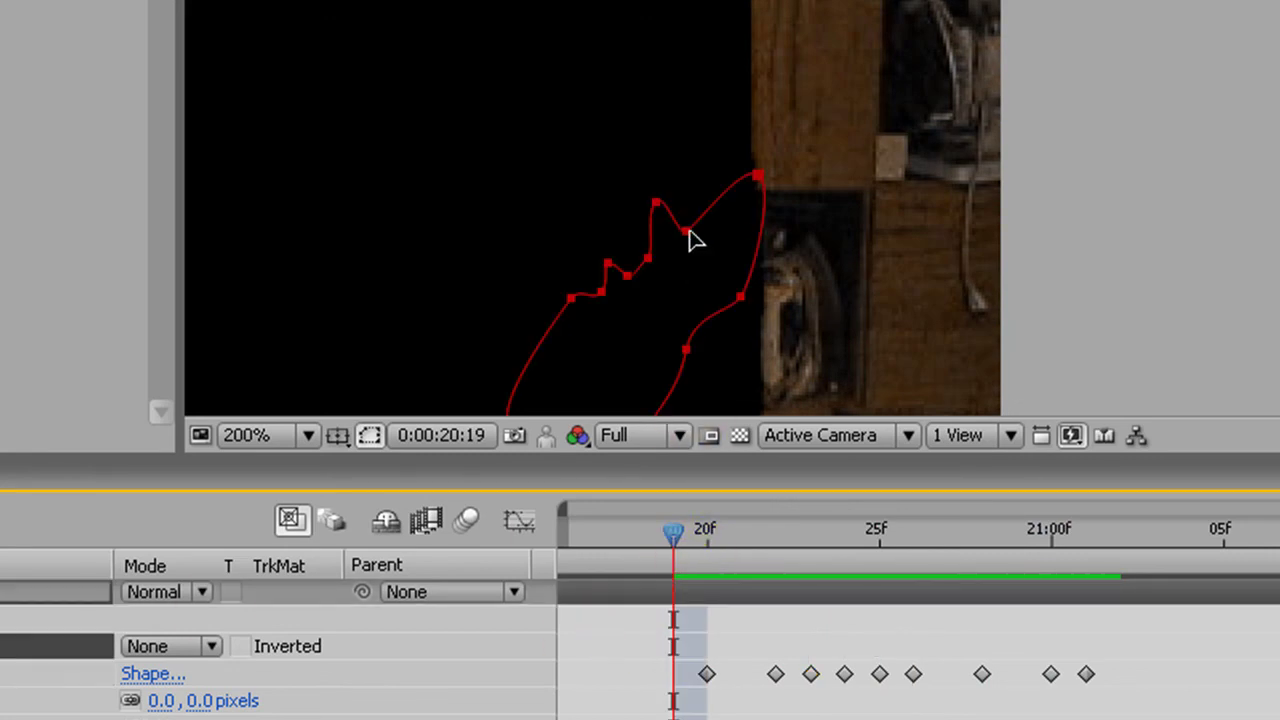
drag(690, 243, 1206, 51)
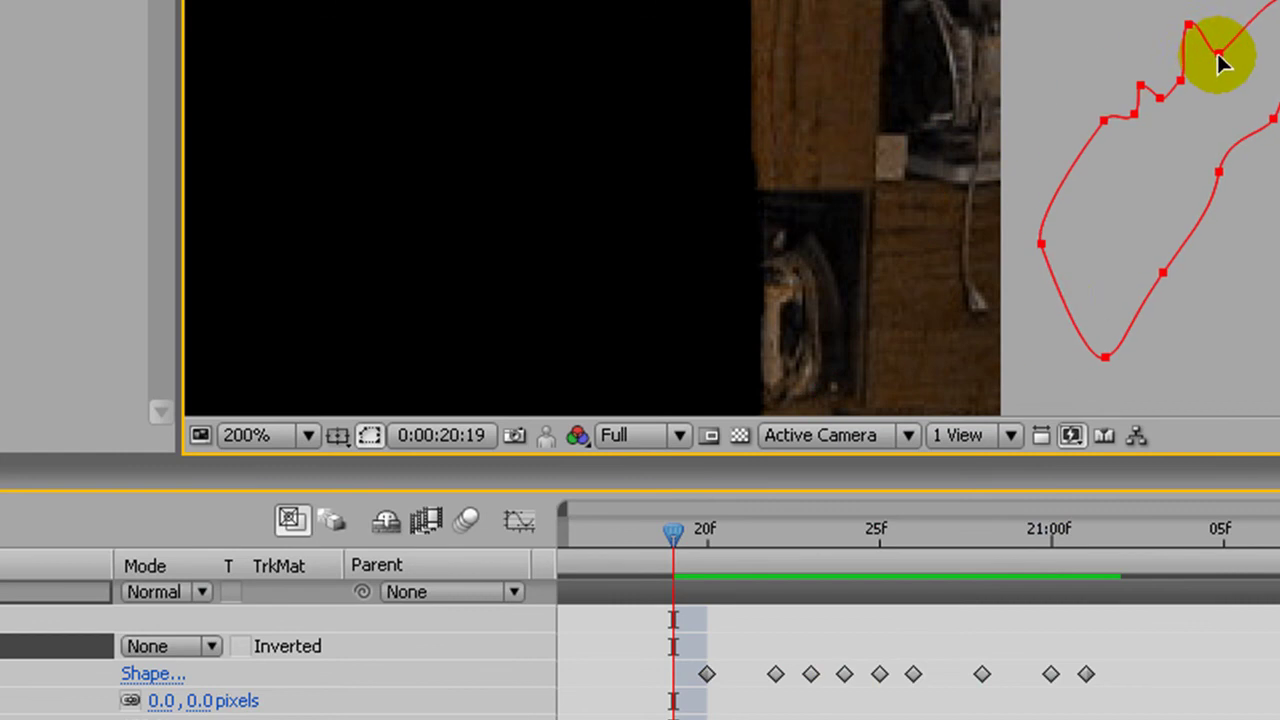
- Set Mask 1's mode to Add and show the transparency grid, checking the isolated hand up to 0:00:20:23
drag(672, 548, 806, 537)
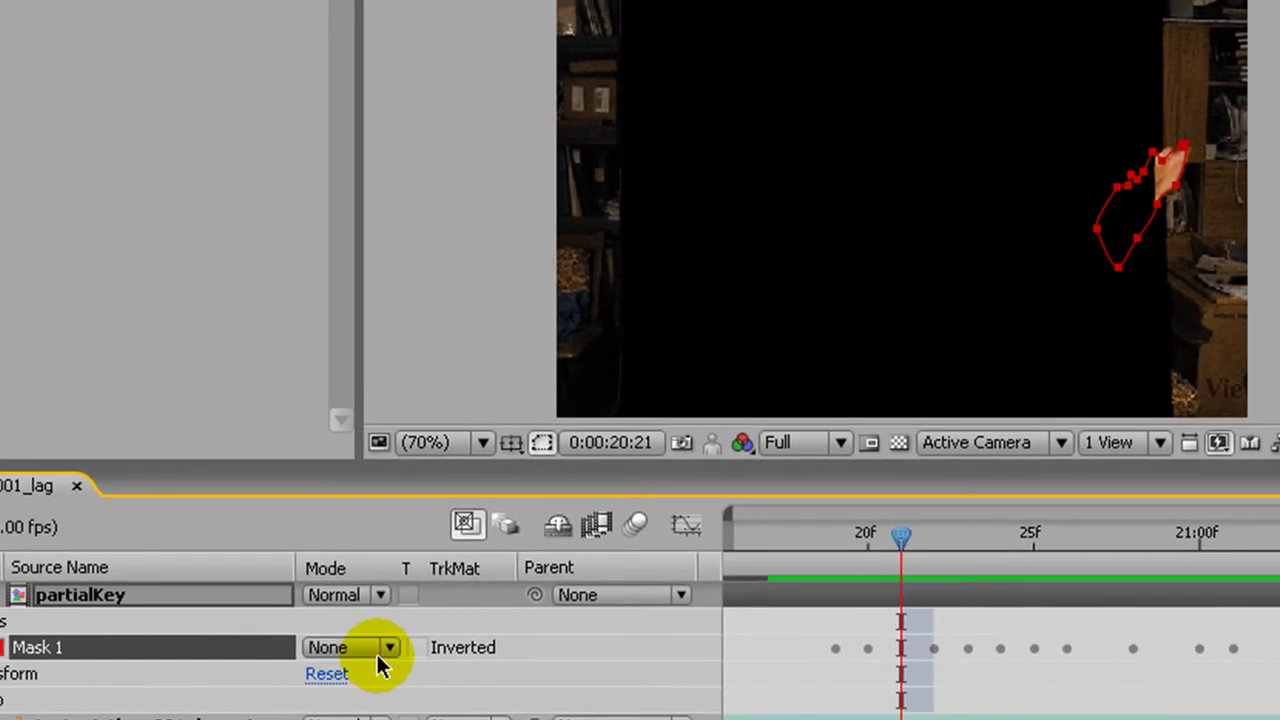
click(387, 651)
click(380, 681)
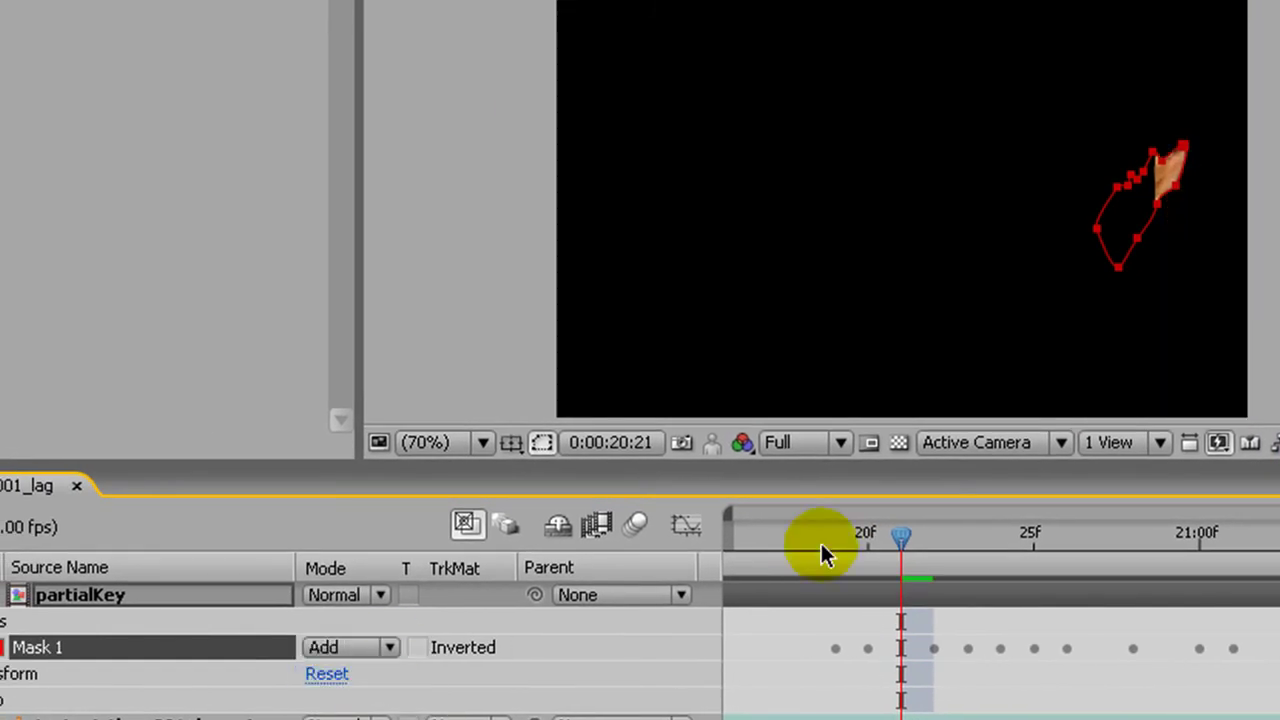
click(897, 443)
click(1276, 281)
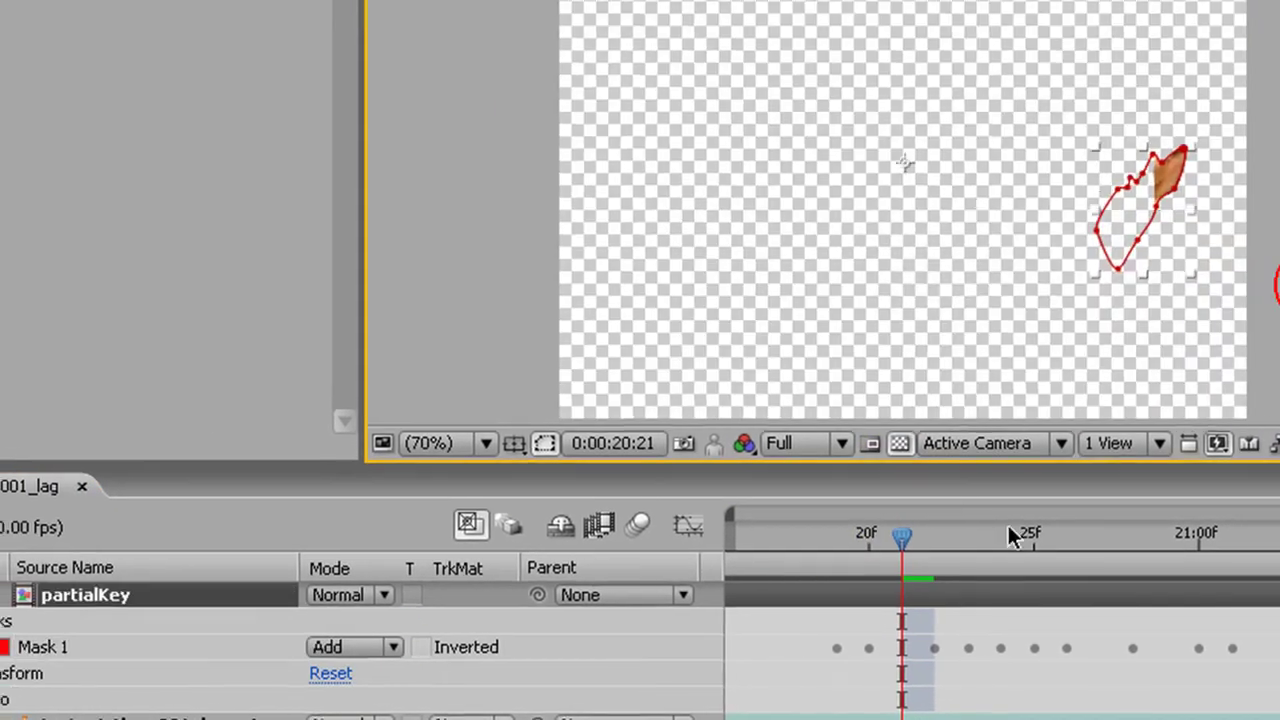
drag(899, 539, 995, 543)
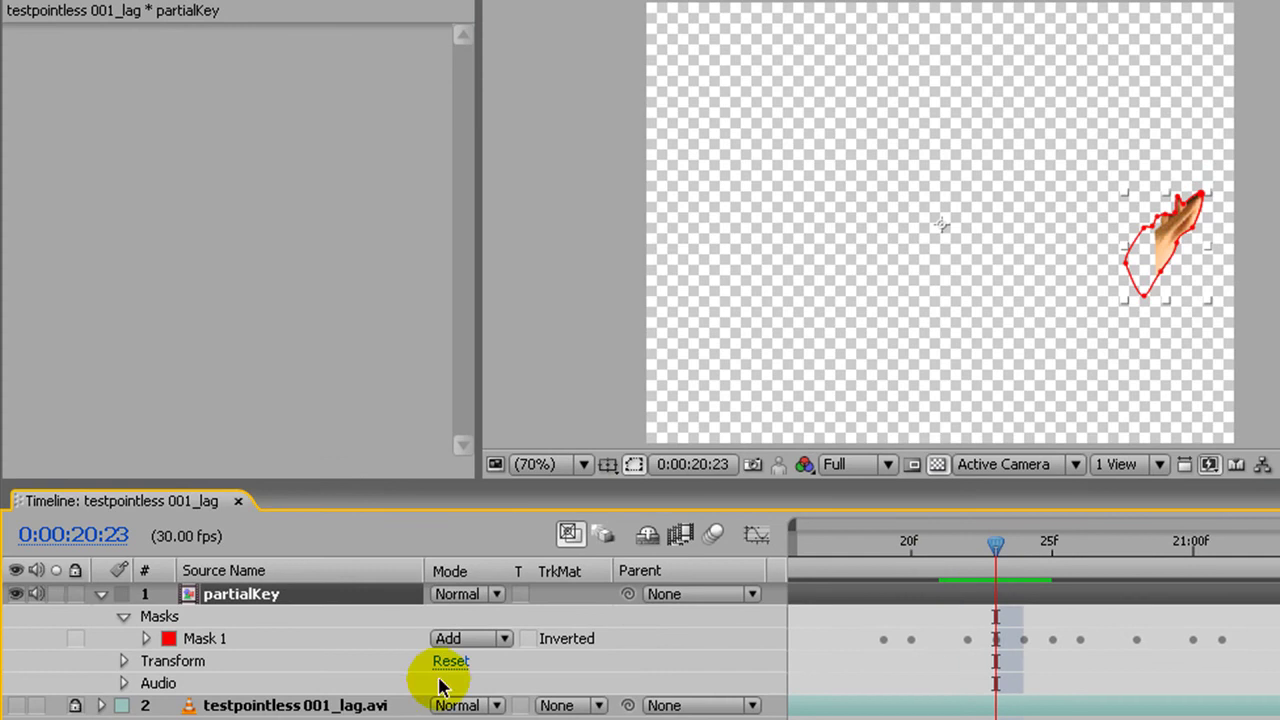
- Make the testpointless 001_lag.avi layer visible and step through 0:00:20:20 to 0:00:20:25 to check the combined hand
click(15, 707)
click(1266, 400)
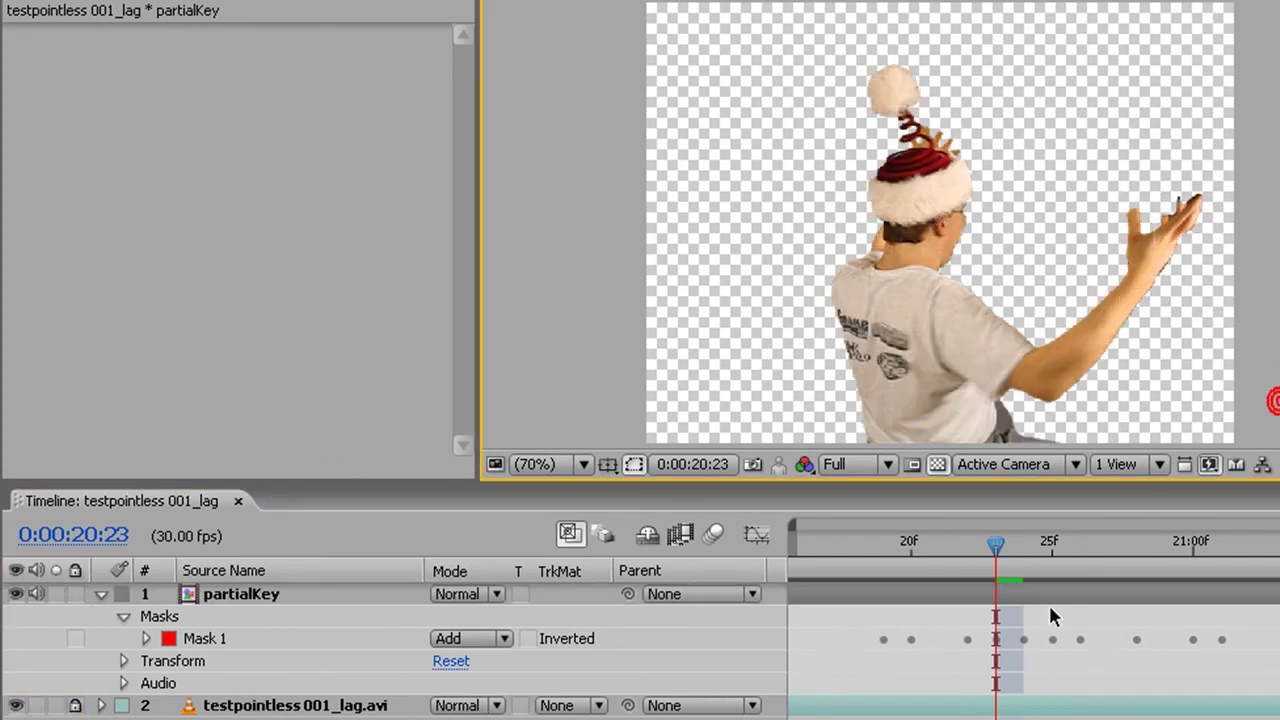
drag(995, 546, 911, 545)
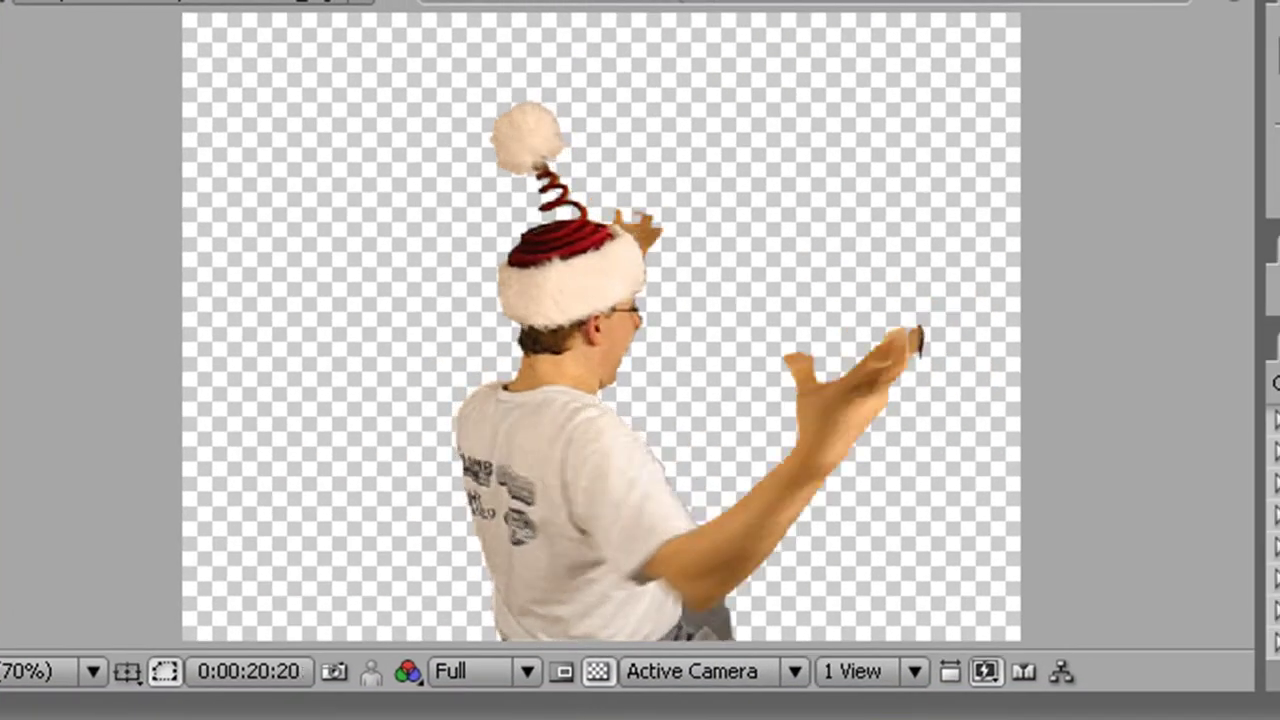
key(Page_Down)
key(Page_Down)
key(Page_Down)
key(Page_Down)
key(Page_Down)
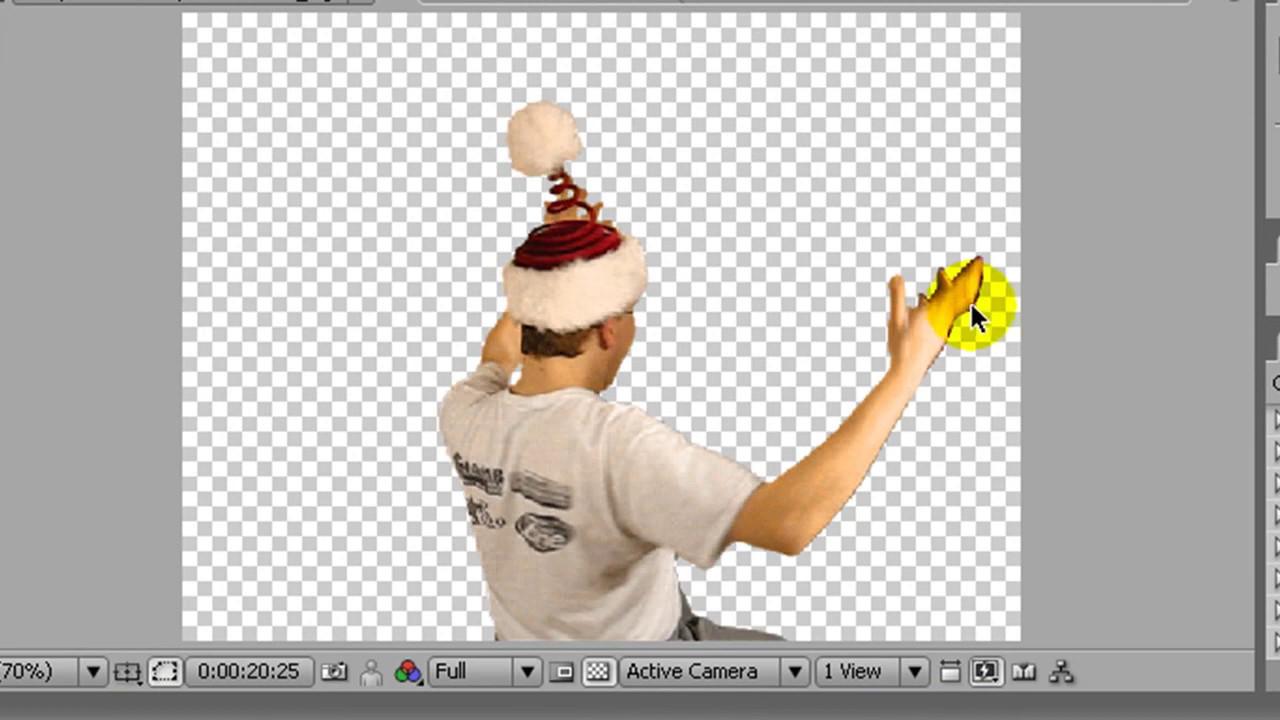
- Inspect the hand's edge at 400% and set partialKey's Mask 1 expansion to -1.0 pixels
key(z)
click(919, 299)
click(632, 381)
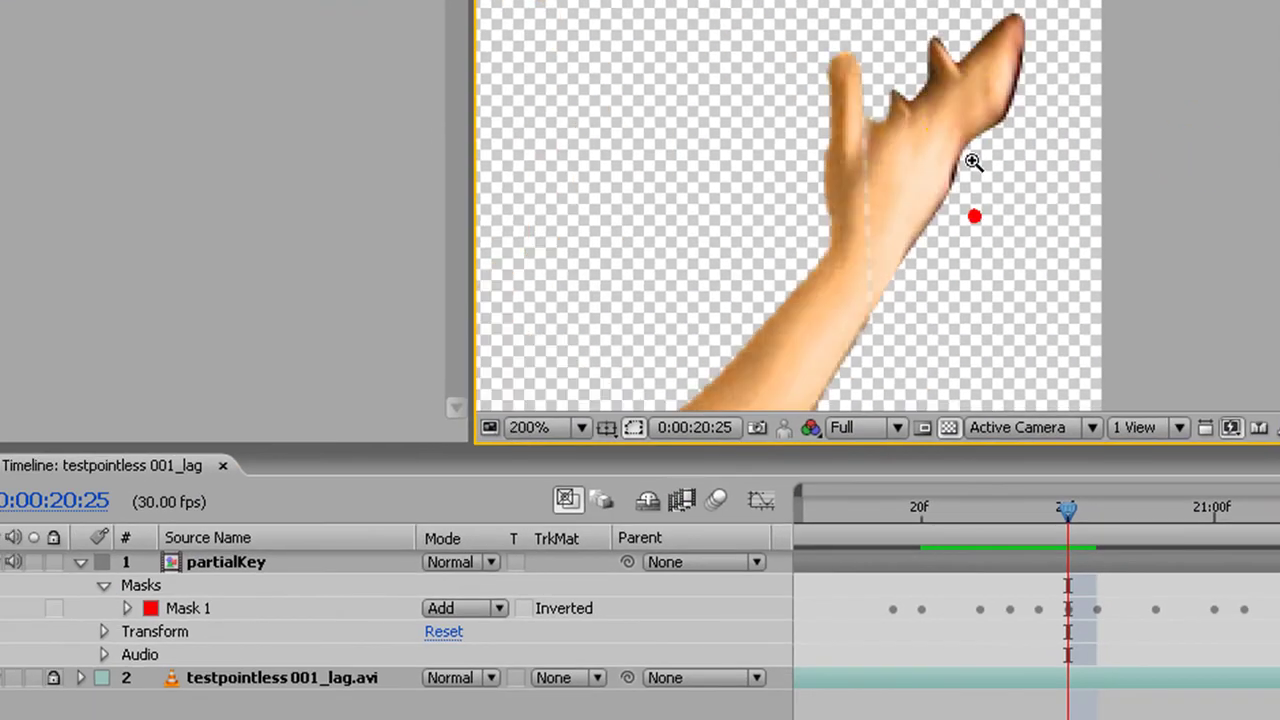
click(951, 113)
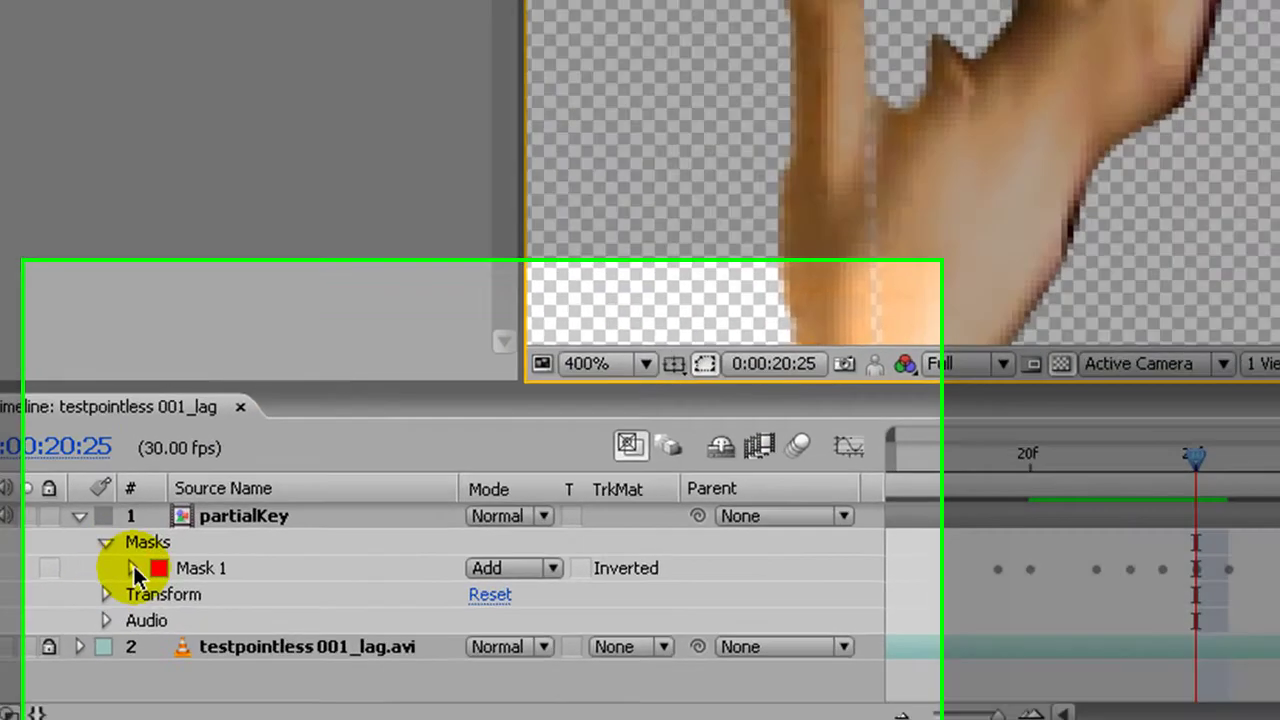
click(127, 608)
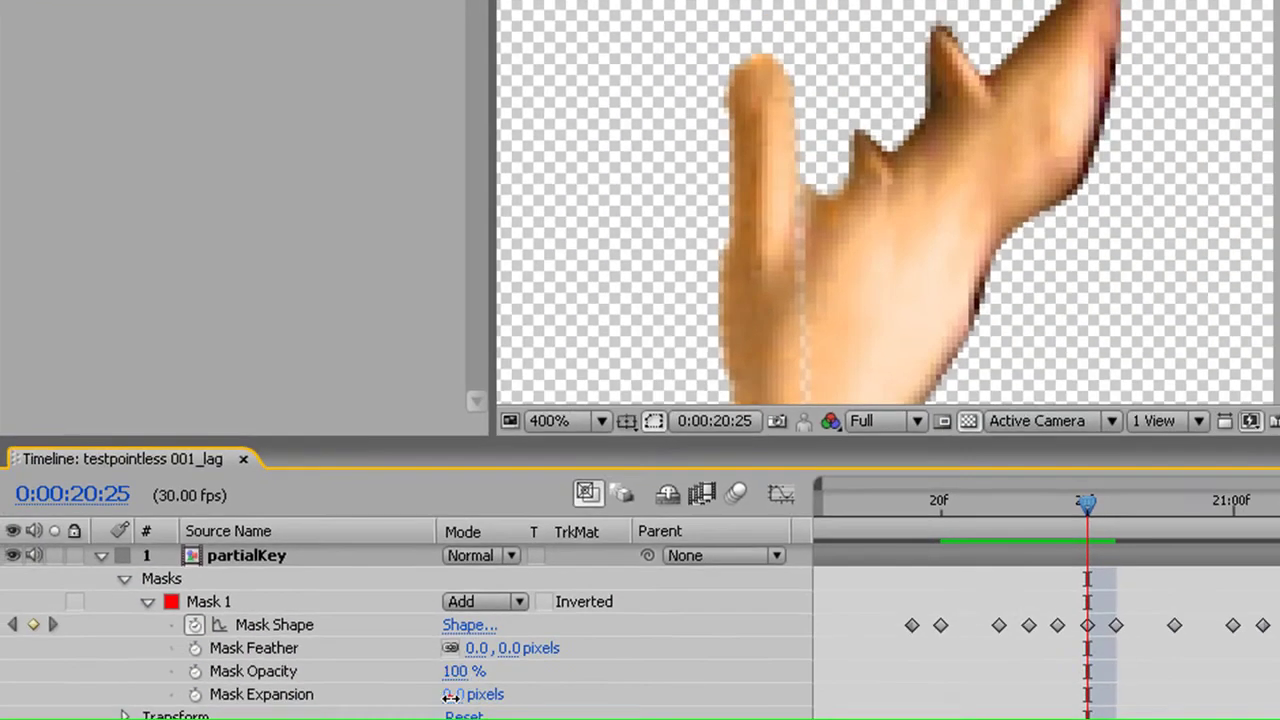
drag(590, 608, 574, 608)
drag(440, 698, 436, 697)
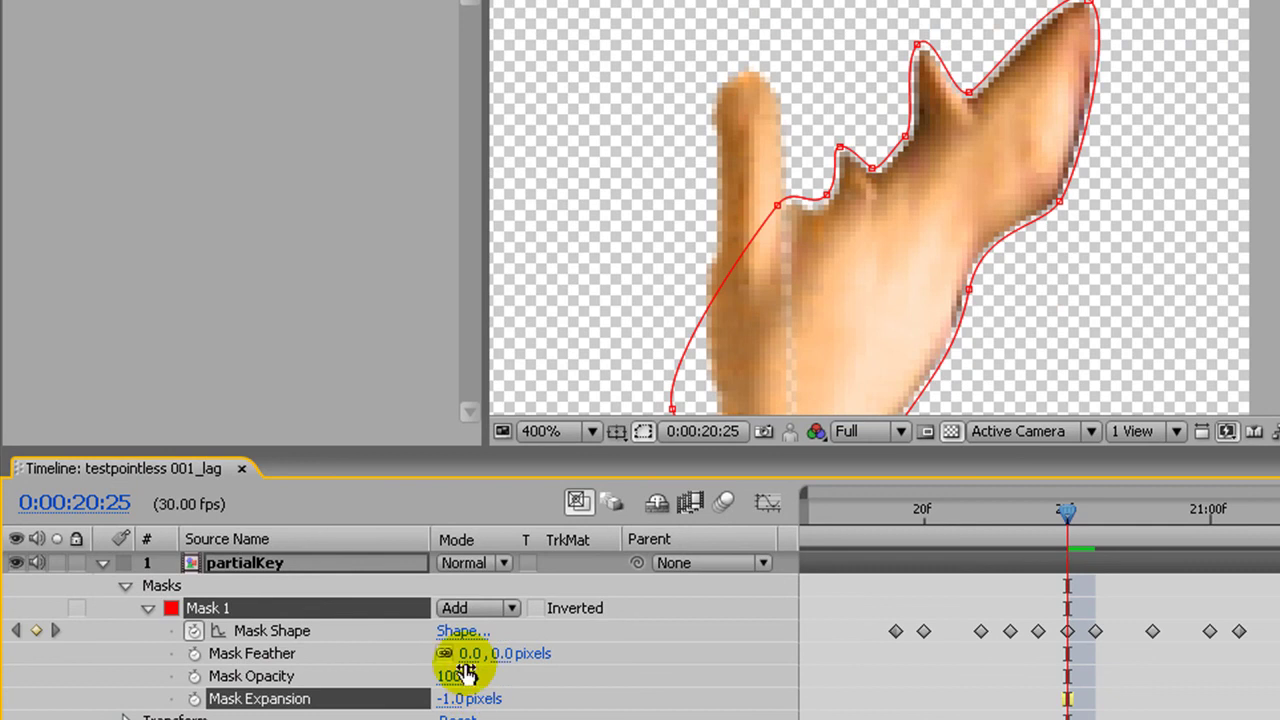
- Set partialKey's Mask 1 feather to 1 pixel and check the softened hand edge at 200% around 0:00:20:23
click(466, 656)
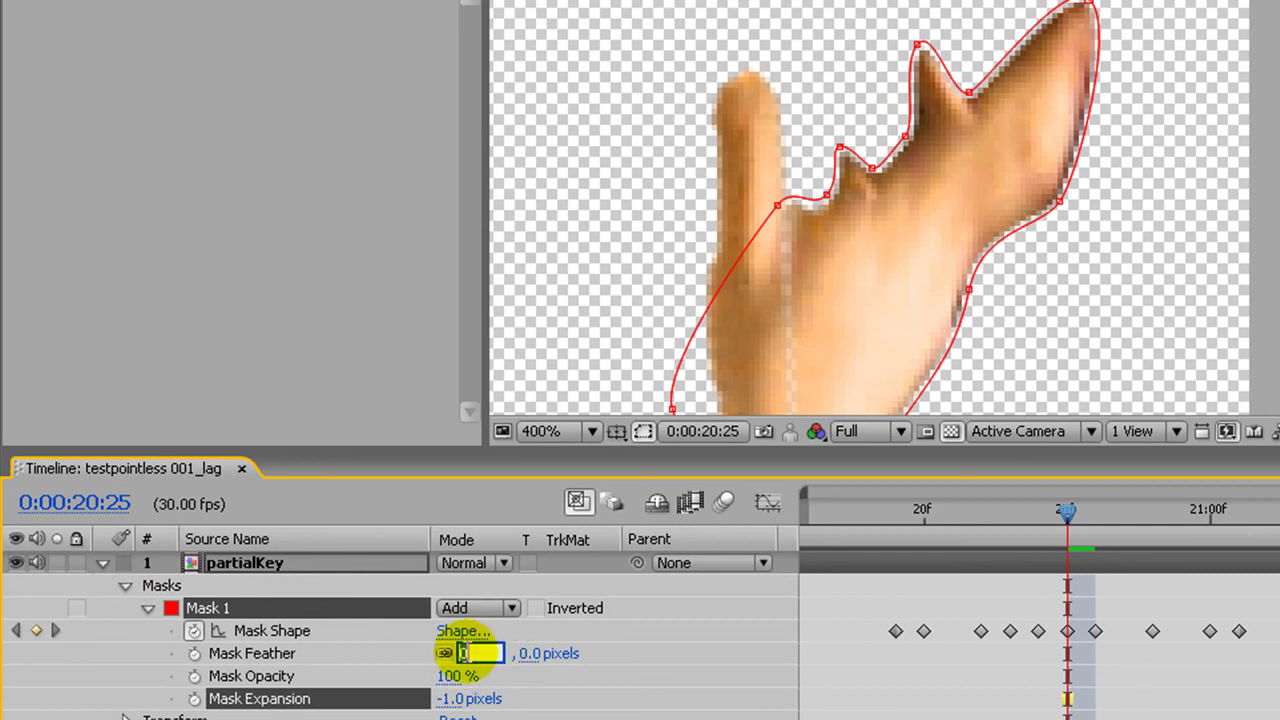
text(1)
click(1276, 281)
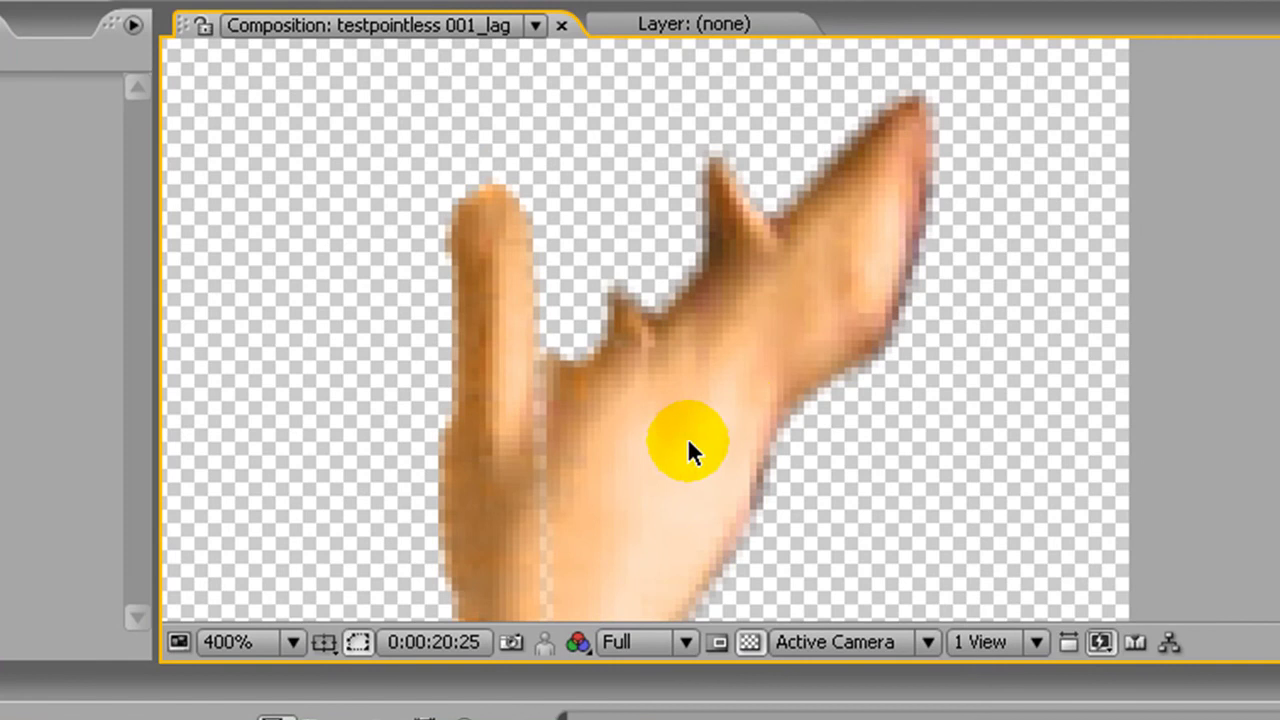
key(z)
alt+click(733, 402)
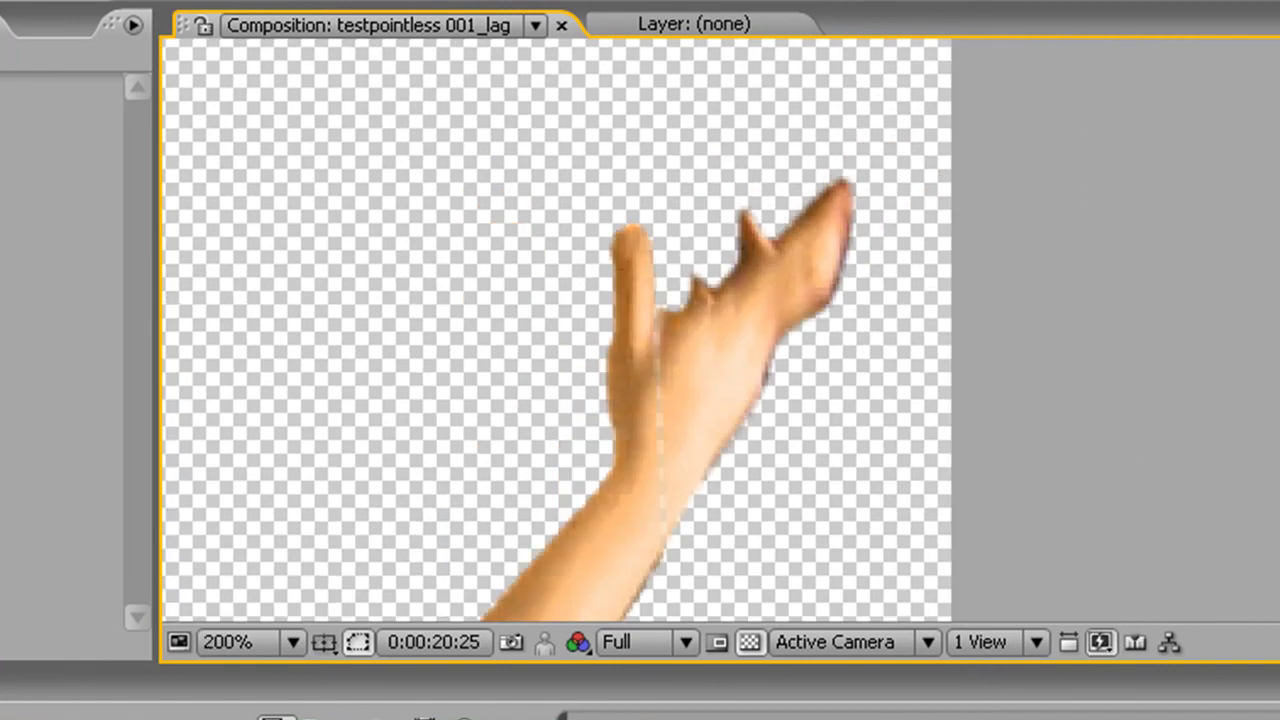
drag(897, 716, 623, 434)
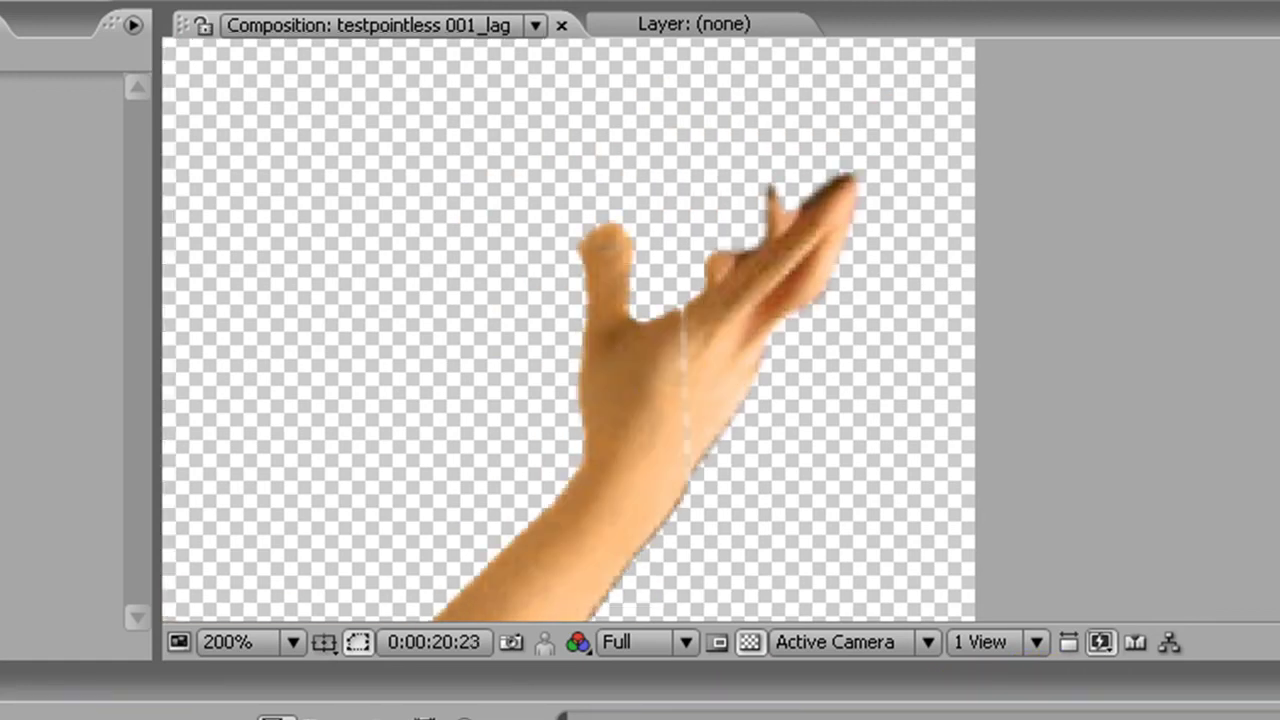
- Open the partialKey composition and set the expansion of Mask 1 on its testpointless 001_lag.avi layer to -5.0 pixels
click(60, 677)
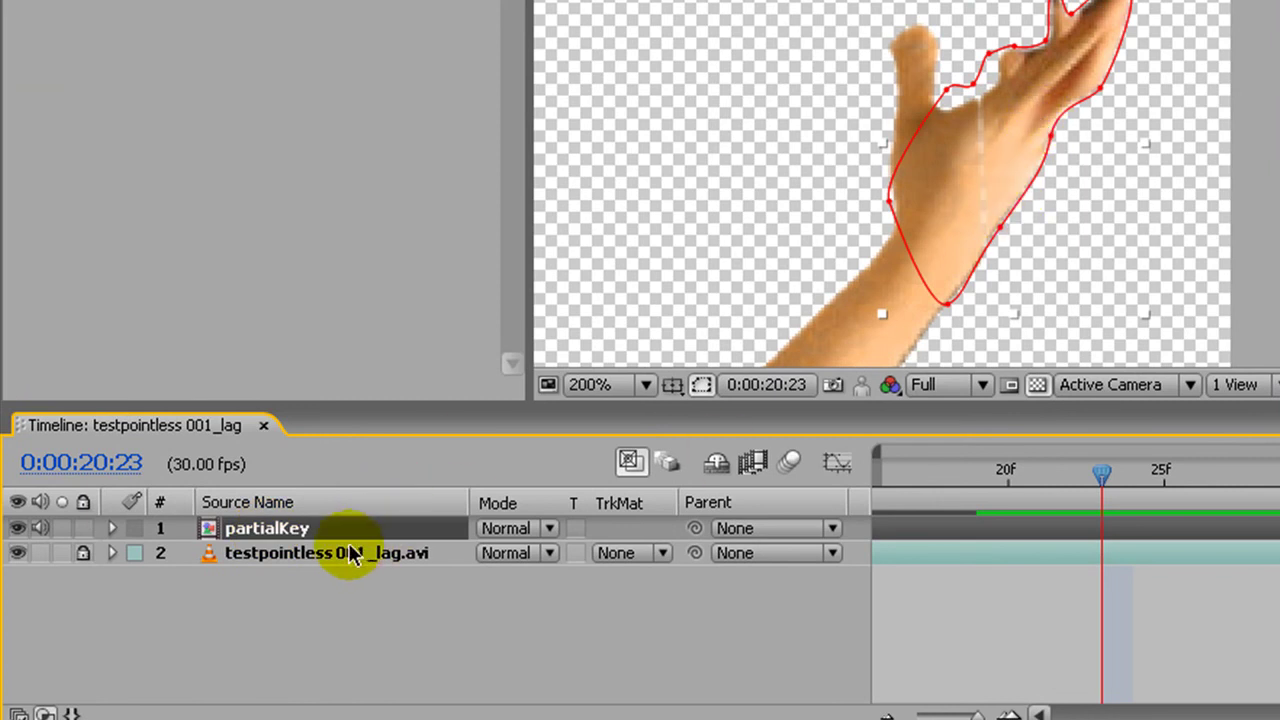
double_click(313, 530)
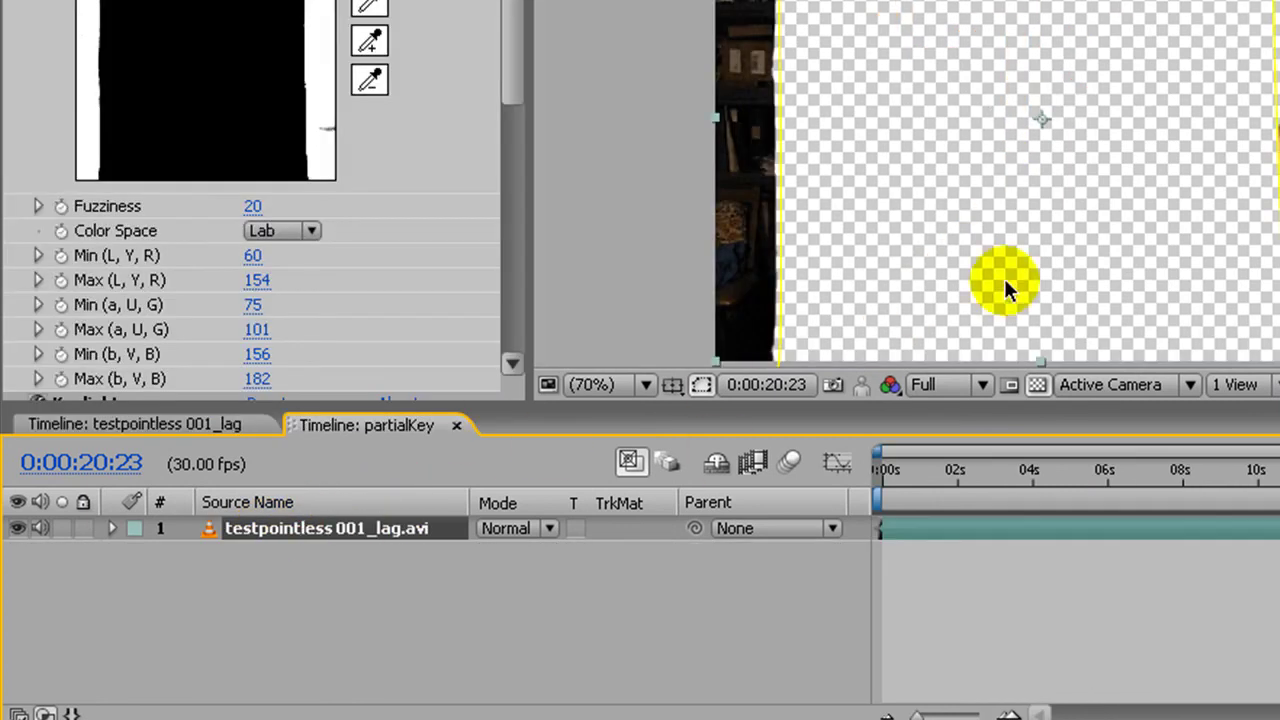
scroll(1266, 140, up, 1)
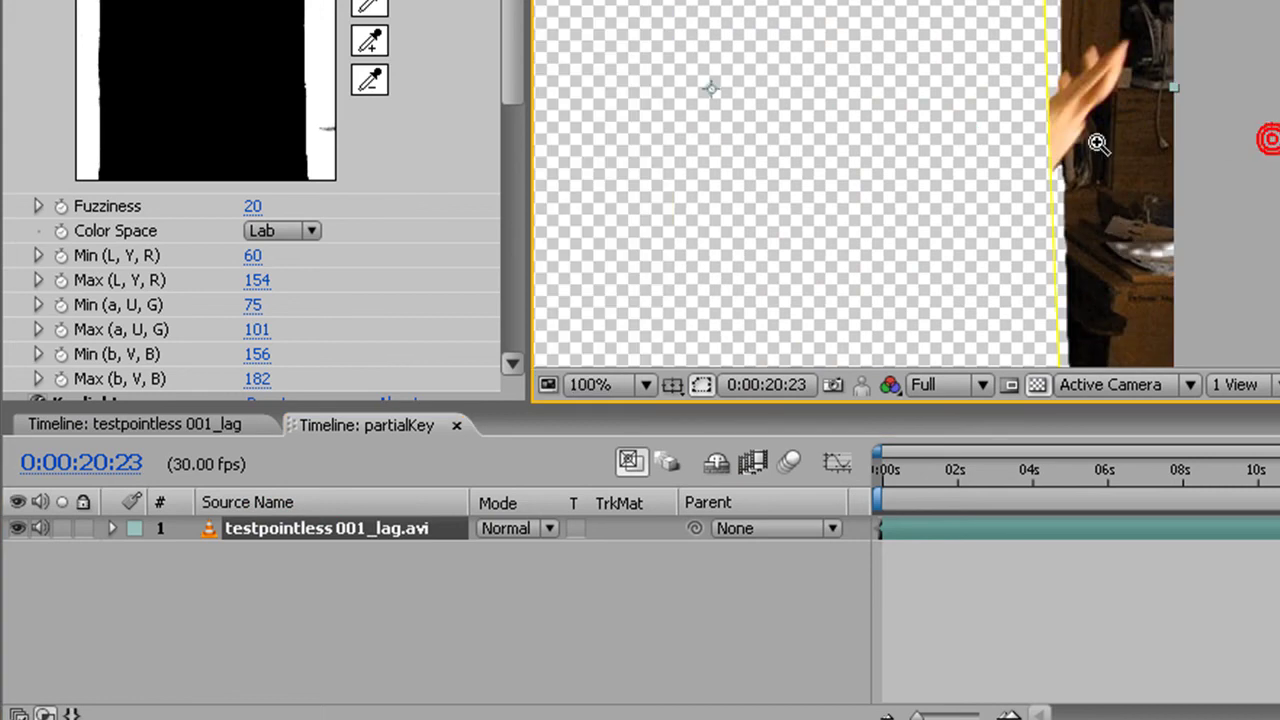
scroll(1066, 120, up, 1)
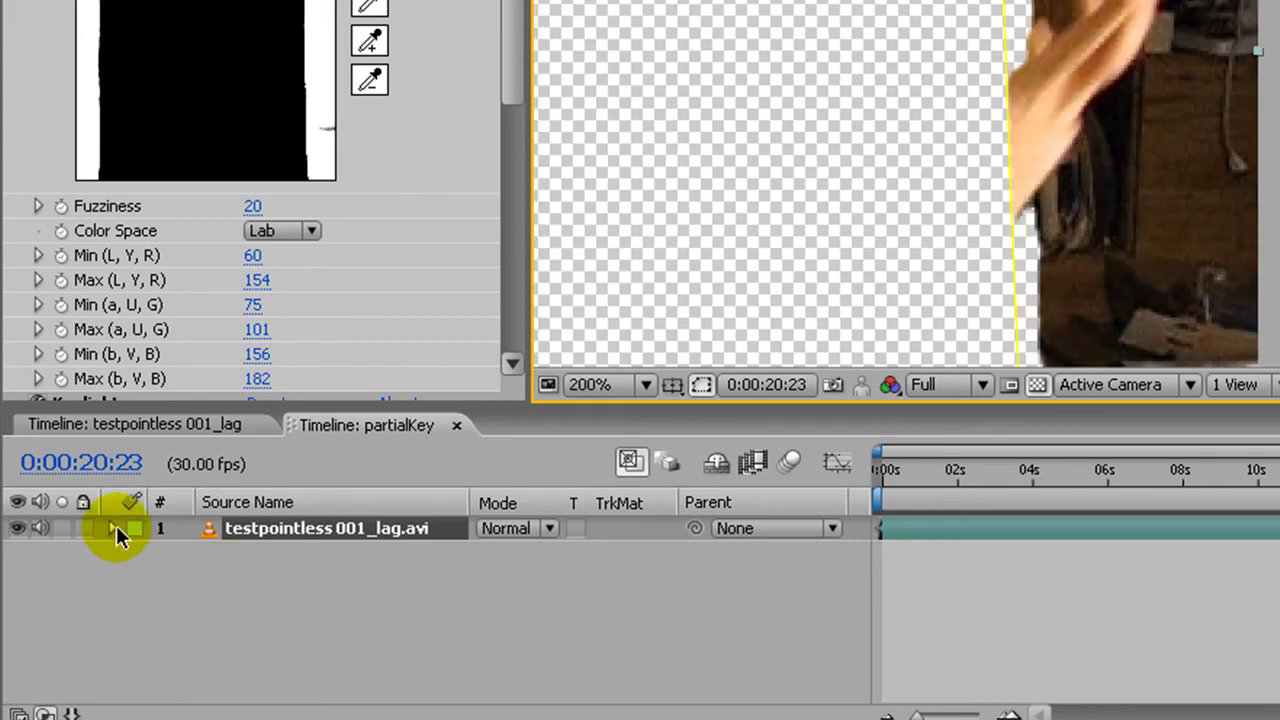
click(113, 528)
click(136, 553)
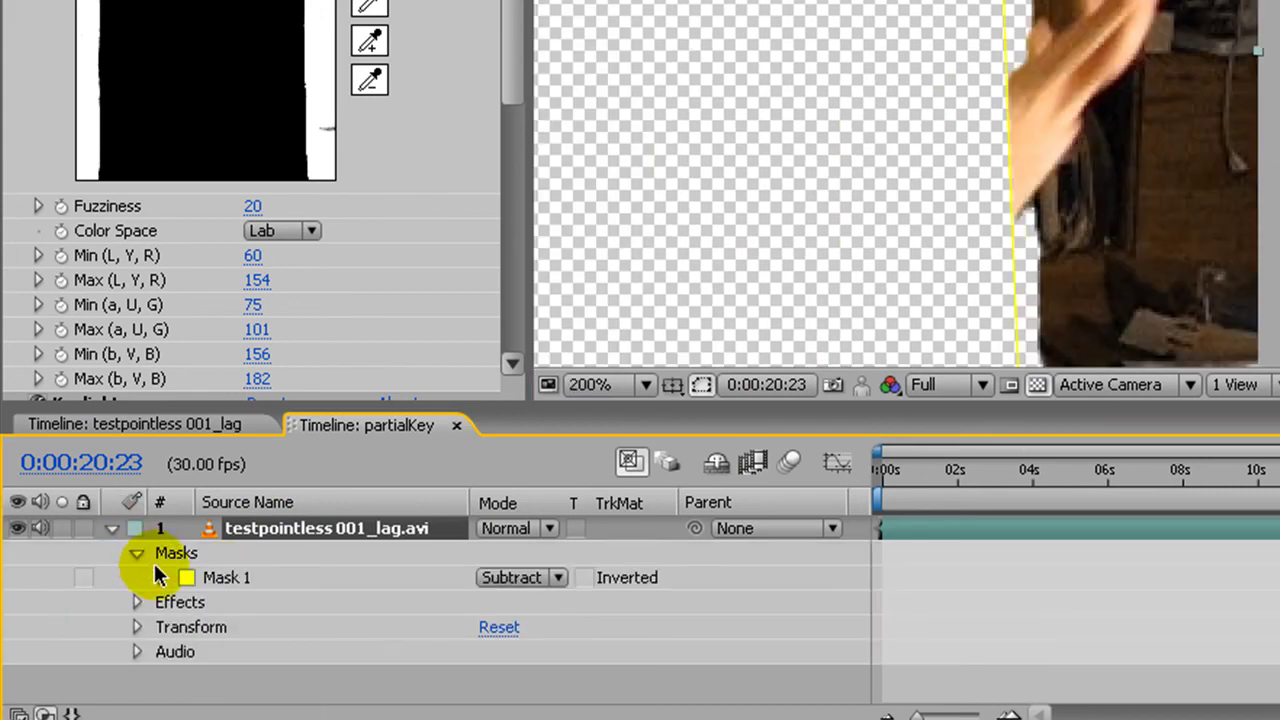
click(158, 575)
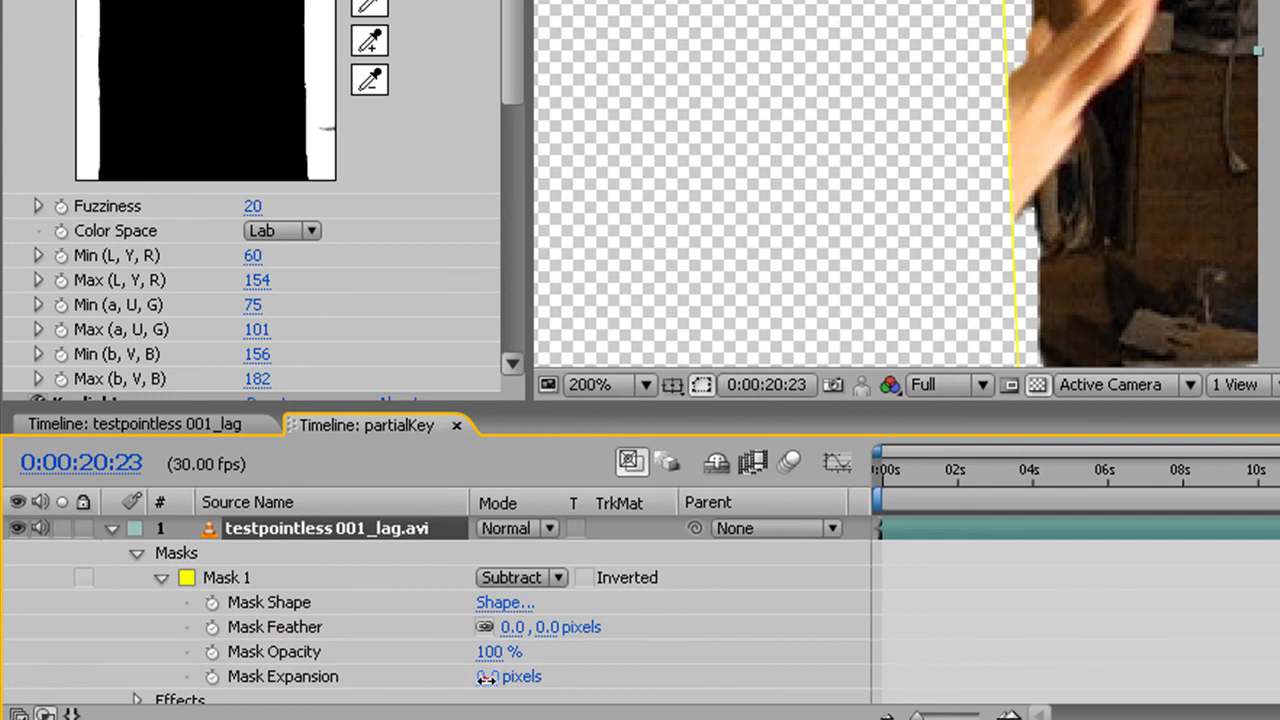
drag(486, 678, 479, 680)
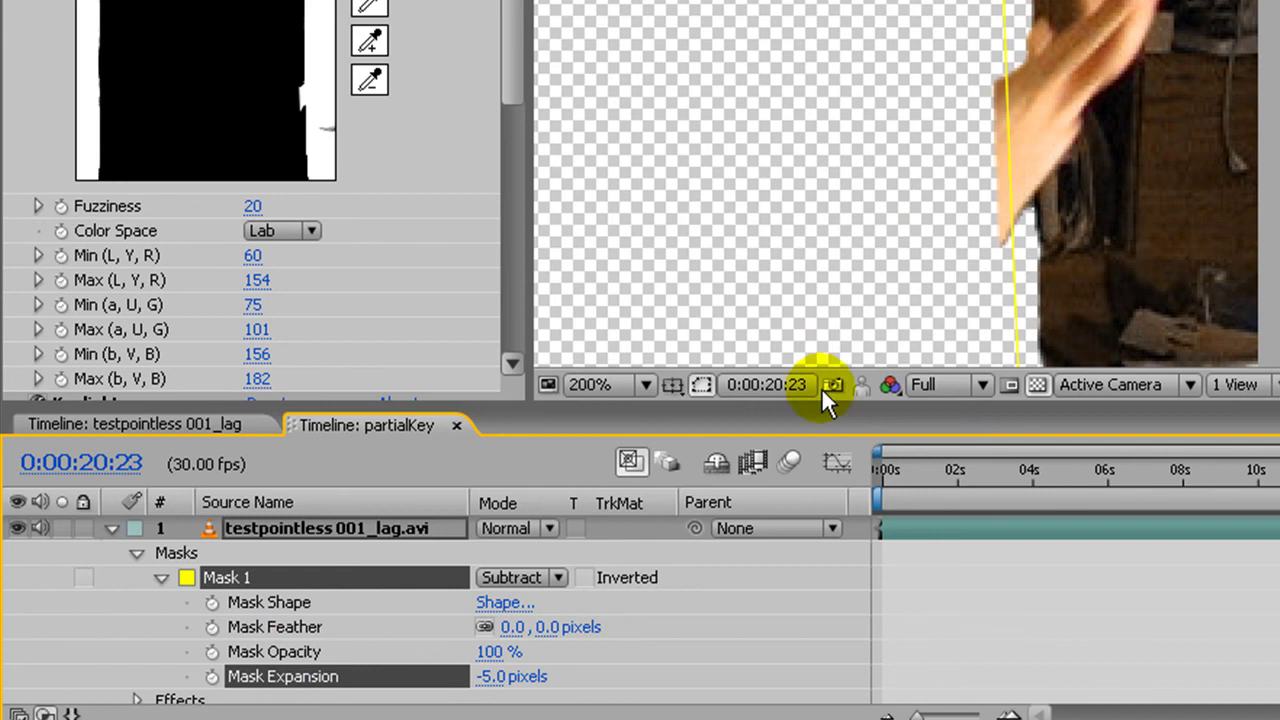
- Return to the testpointless 001_lag composition and check the combined hand at 0:00:20:23 to 0:00:20:24
click(171, 426)
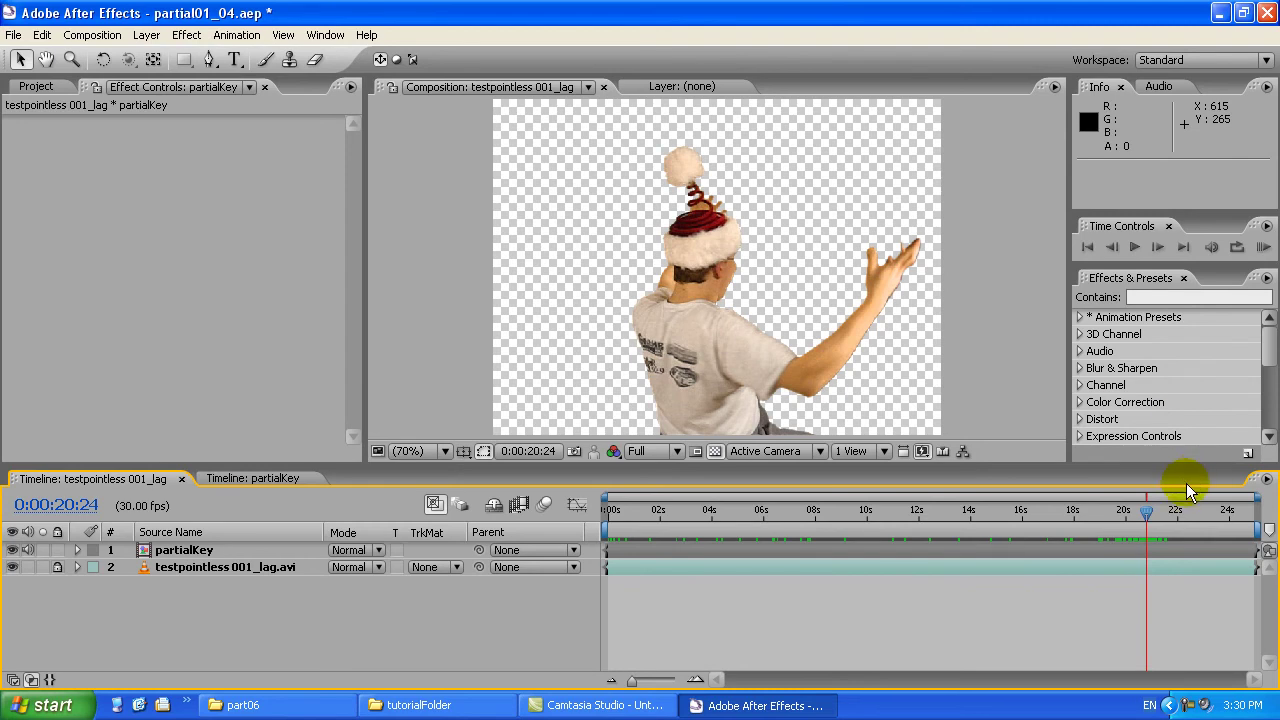
drag(1147, 519, 1146, 523)
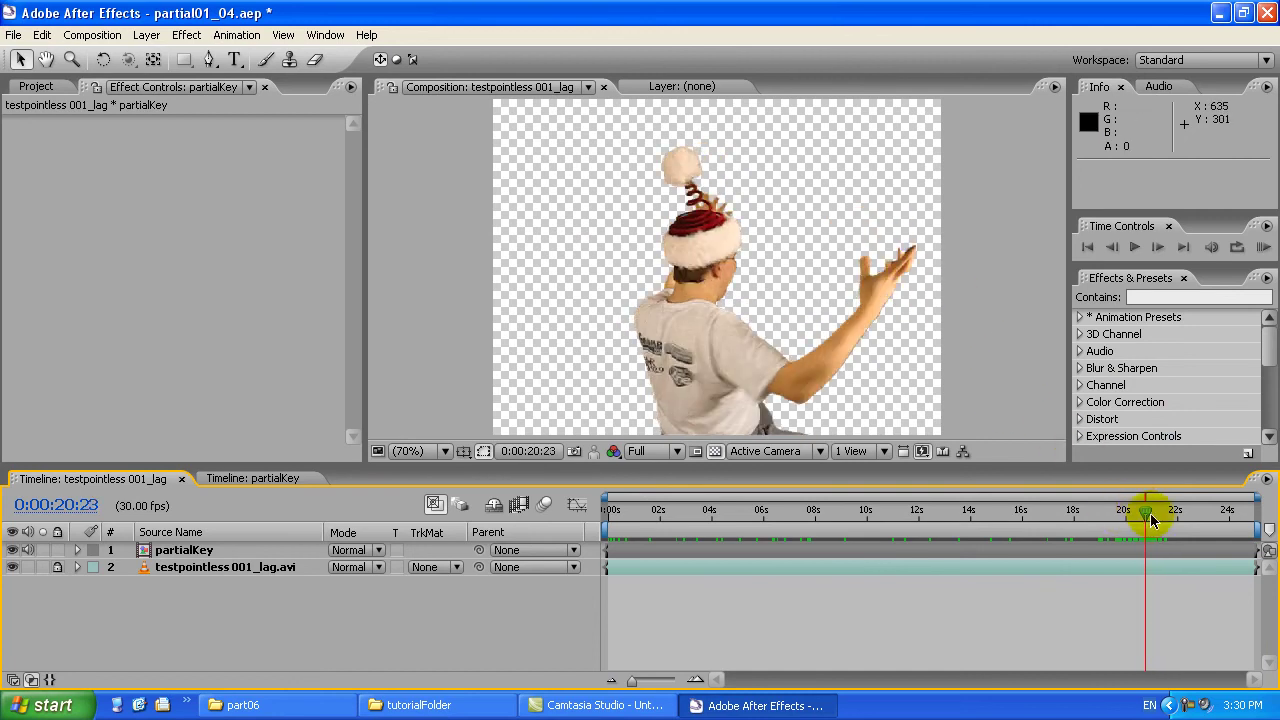
- With partialKey hidden, examine the keyed footage from 0:00:19:25 to 0:00:20:10 for frames where both hands reach beyond the screen's edges
mouse_move(1150, 517)
mouse_down()
mouse_move(1121, 517)
mouse_move(1134, 514)
mouse_up()
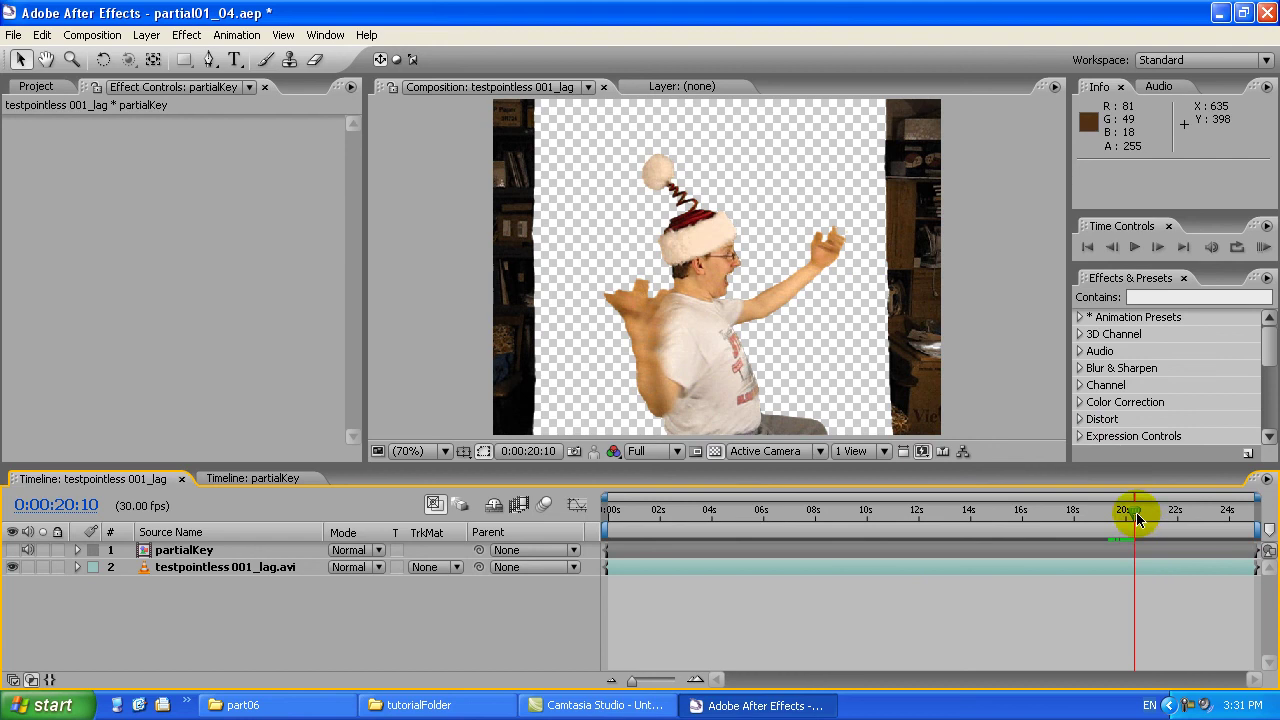
drag(1136, 518, 1123, 514)
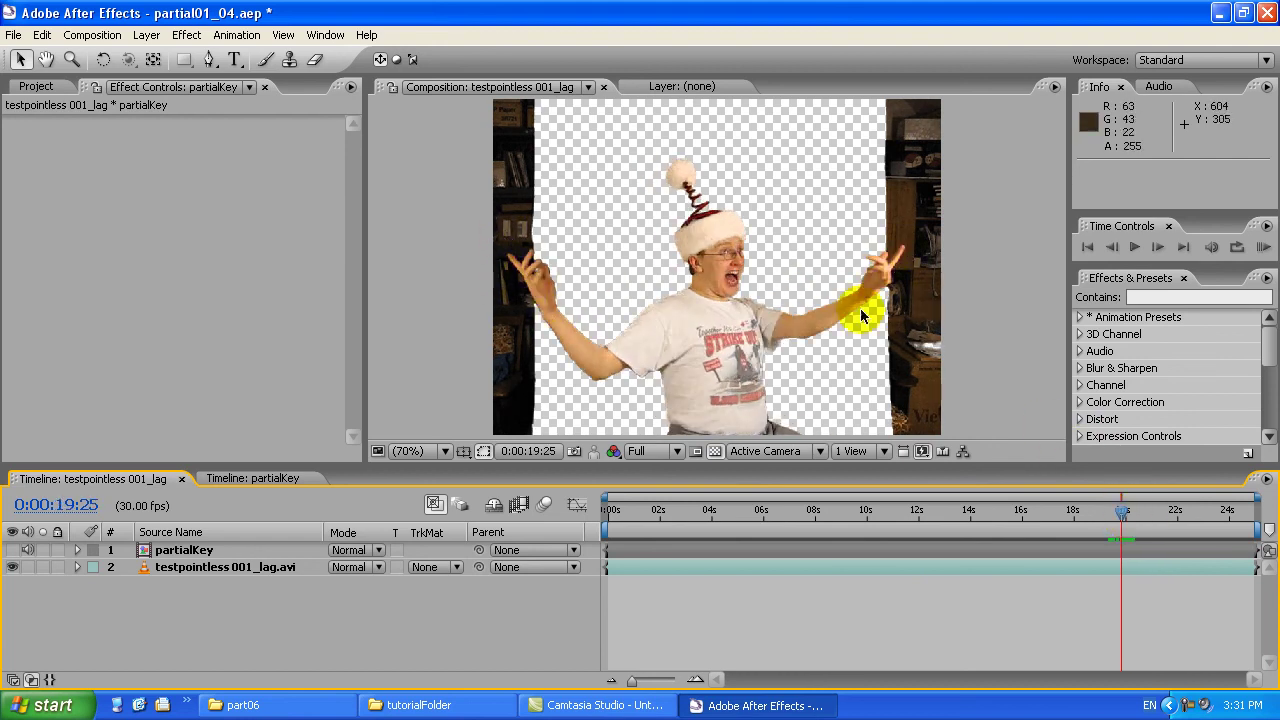
drag(1121, 517, 1129, 516)
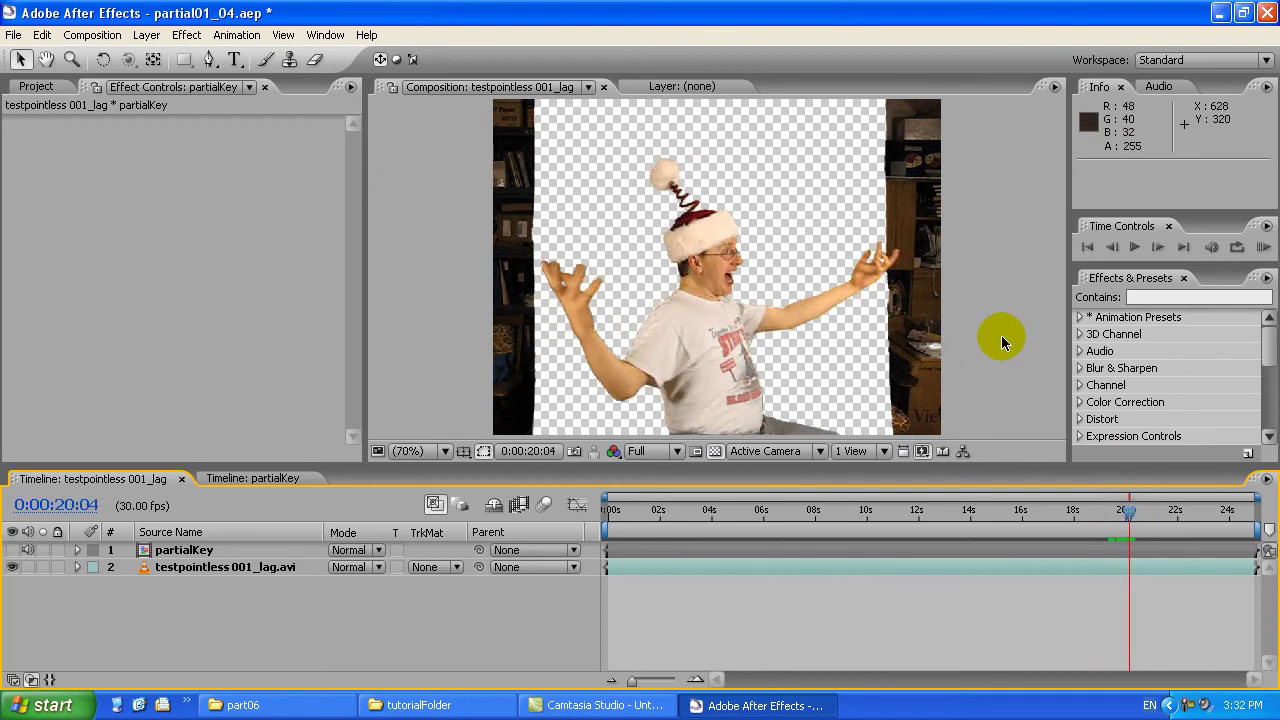
click(1126, 516)
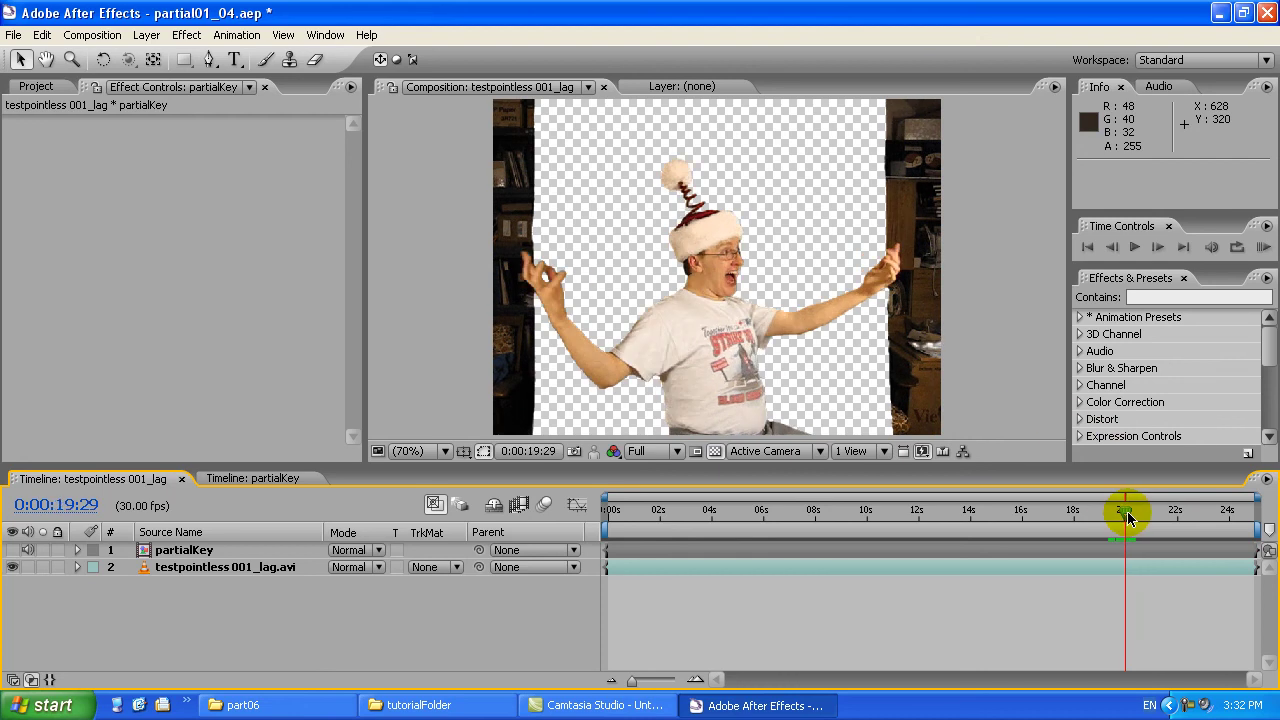